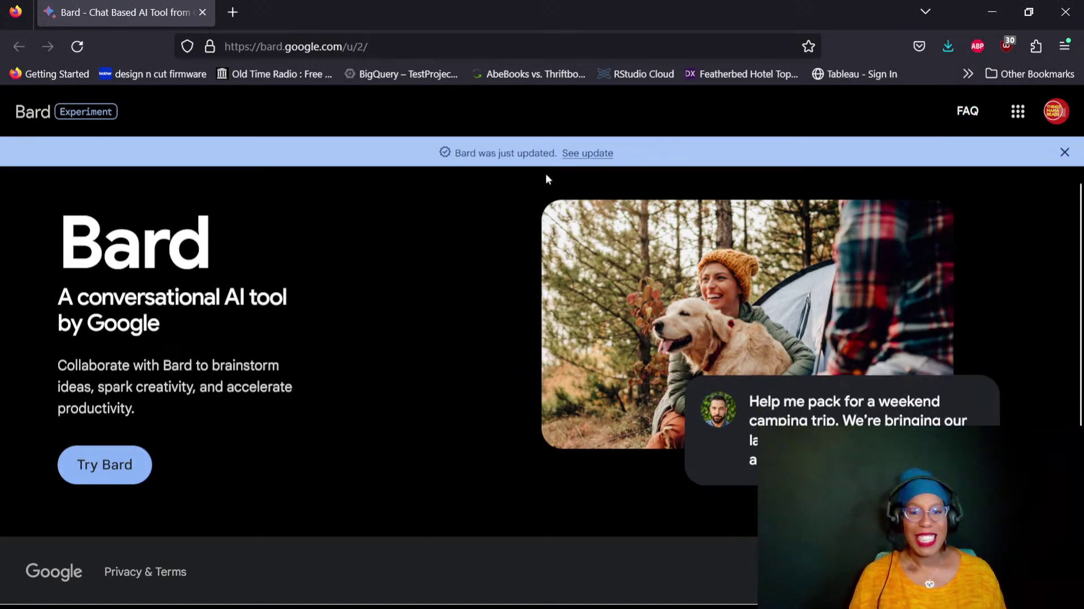
Start Bard and read through its Terms & Privacy notice, highlighting the warning about relying on answers
click(117, 480)
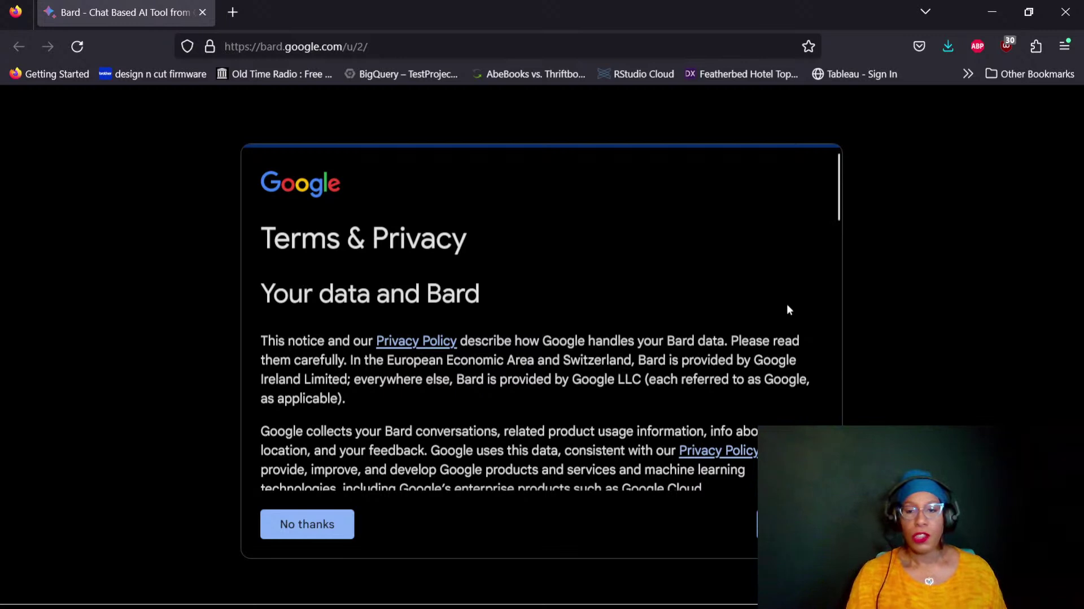
scroll(787, 303, down, 3)
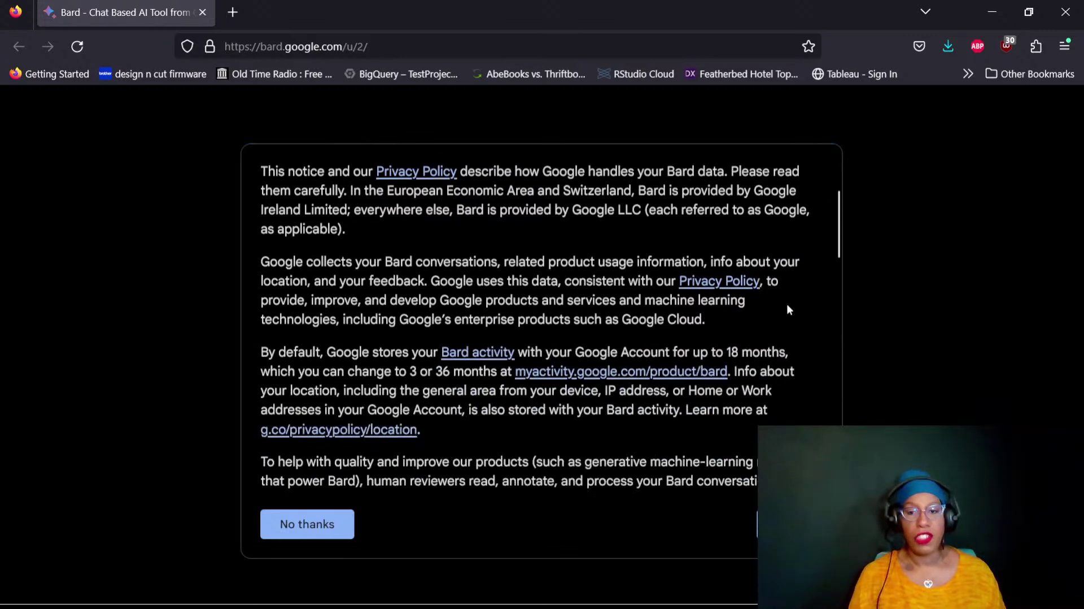
scroll(787, 304, down, 3)
scroll(787, 304, down, 1)
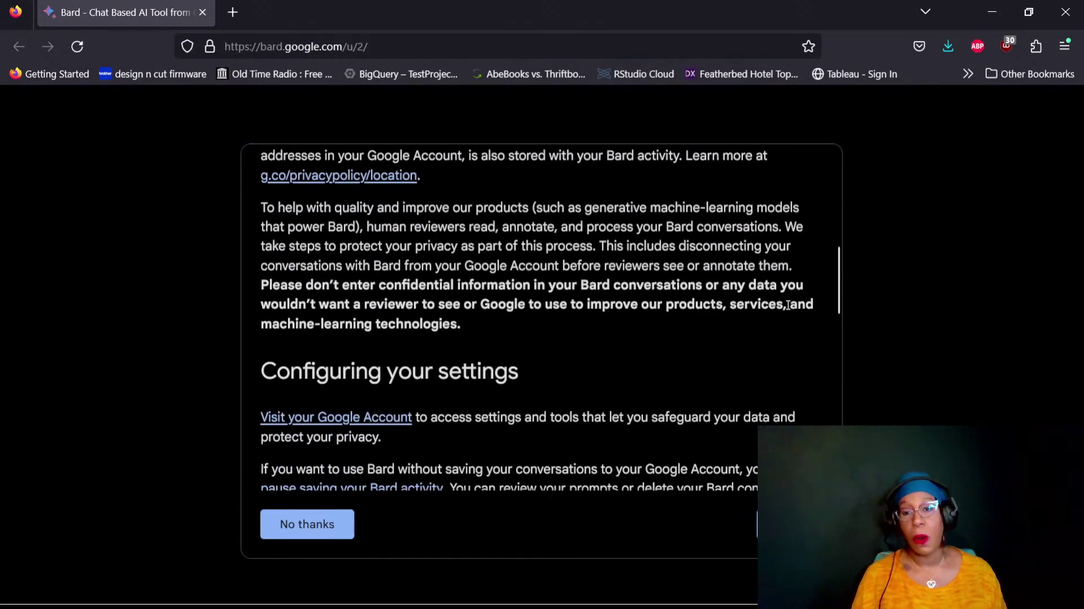
scroll(787, 304, down, 15)
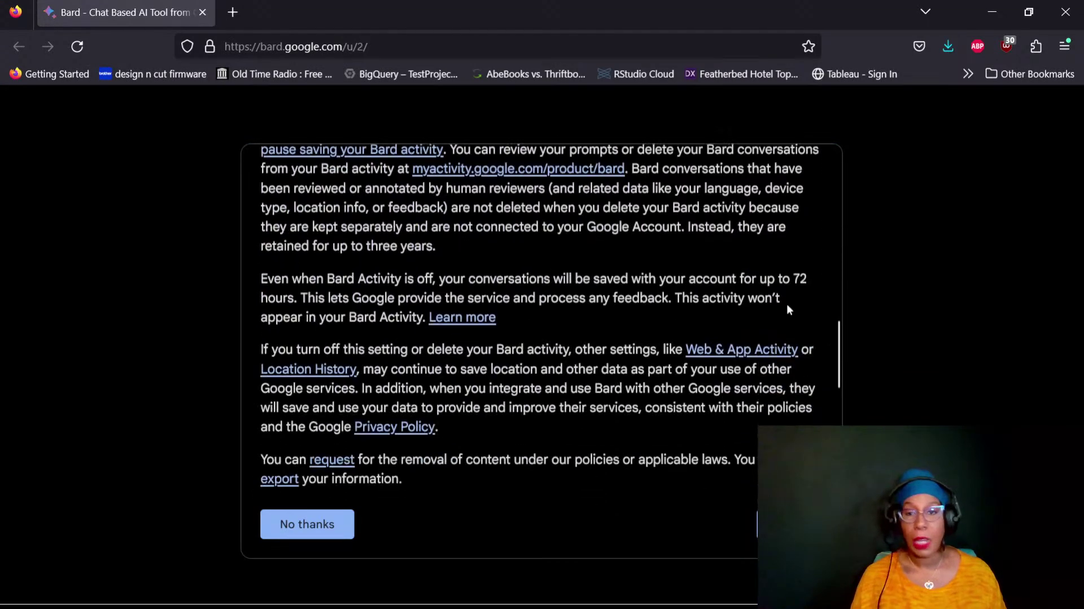
scroll(789, 308, down, 5)
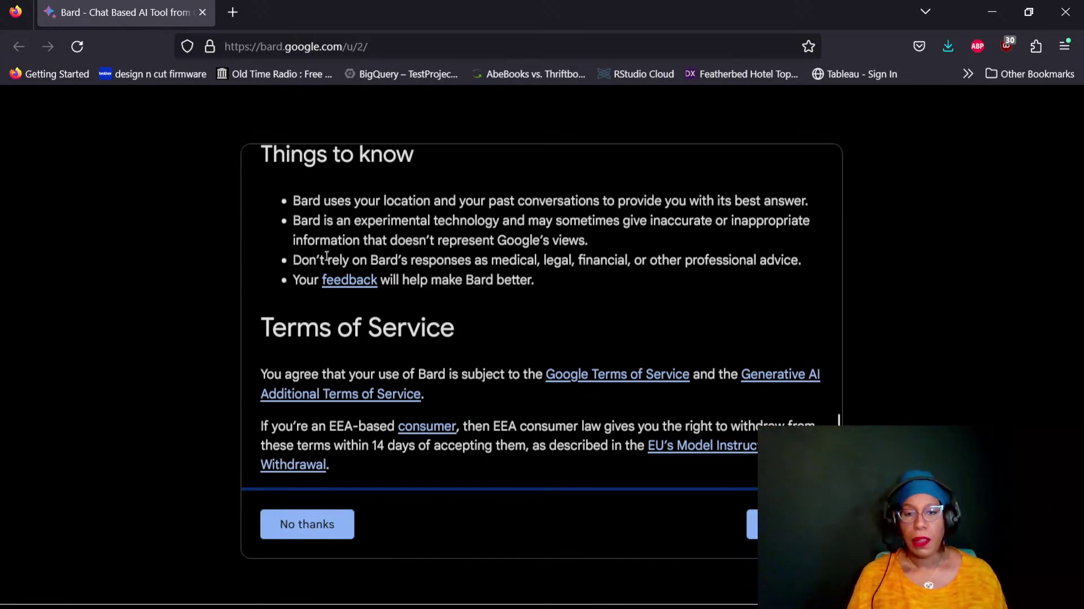
drag(295, 261, 810, 270)
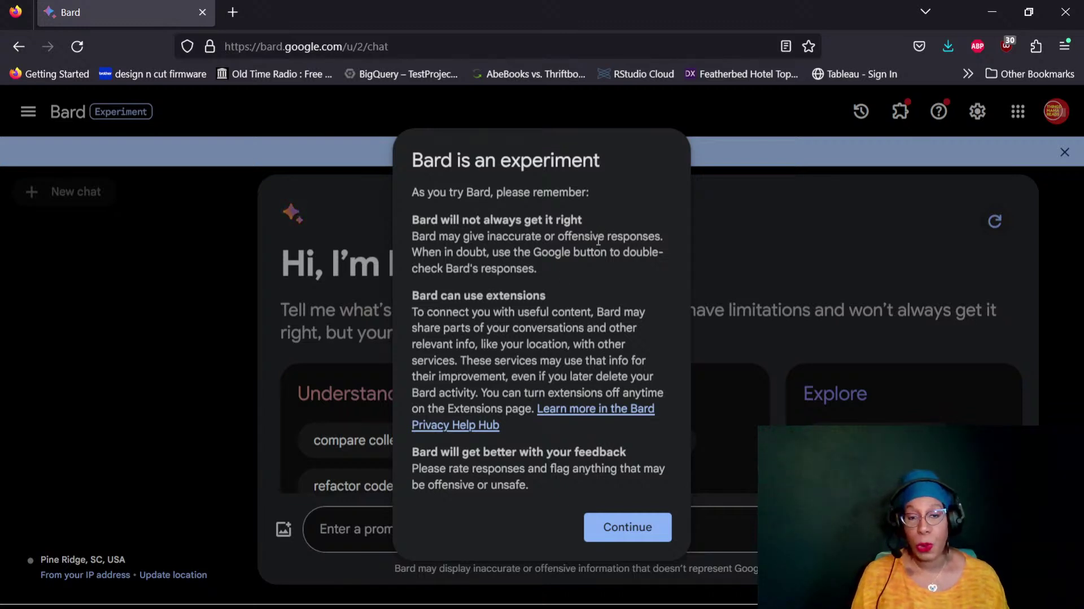
Dismiss the experiment notice and 'Bard was just updated' banner, then collapse the side panel
click(624, 527)
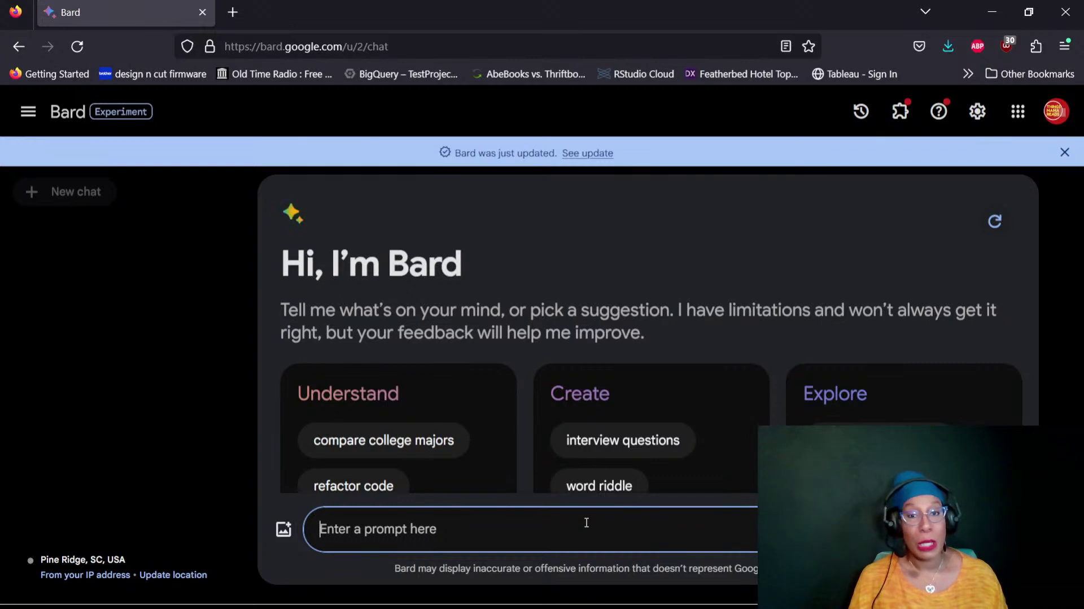
click(1060, 153)
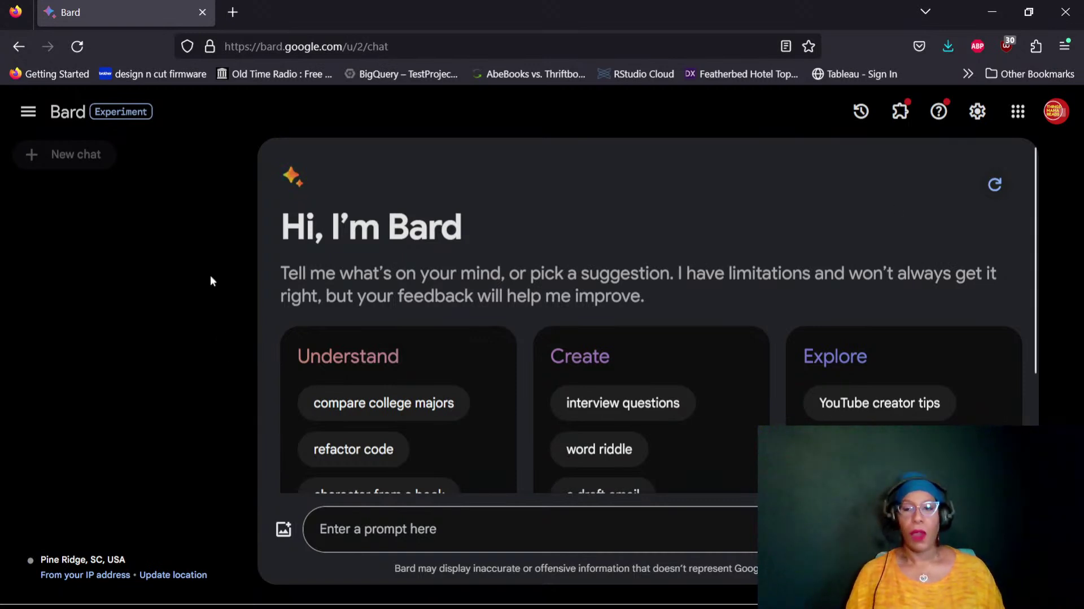
click(29, 114)
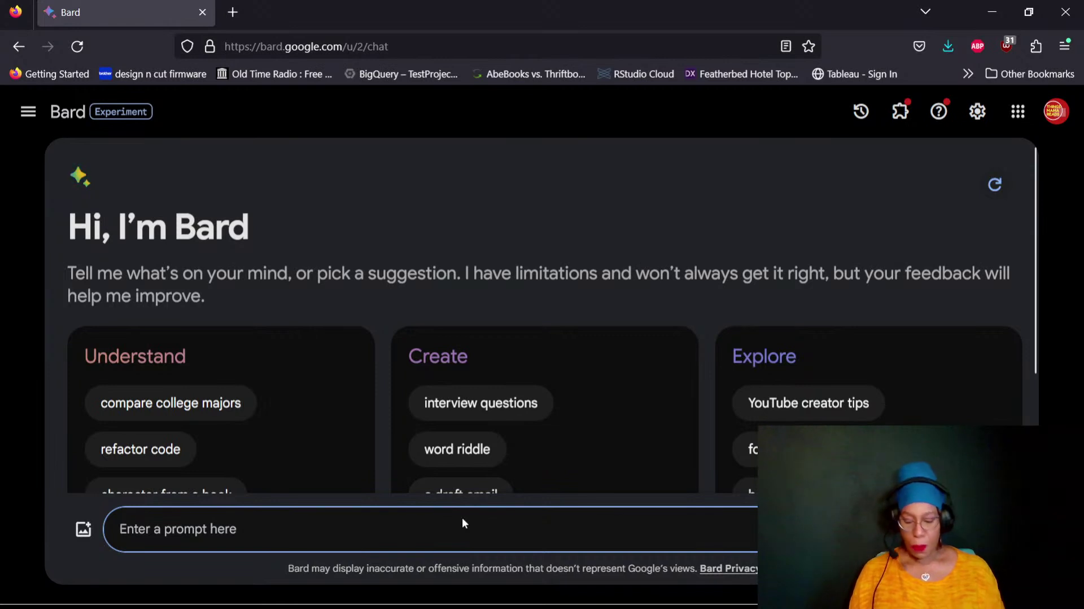
Ask Bard 'Please tell me how to find out what topics and or videos are trending on YouTube.'
text(Please te)
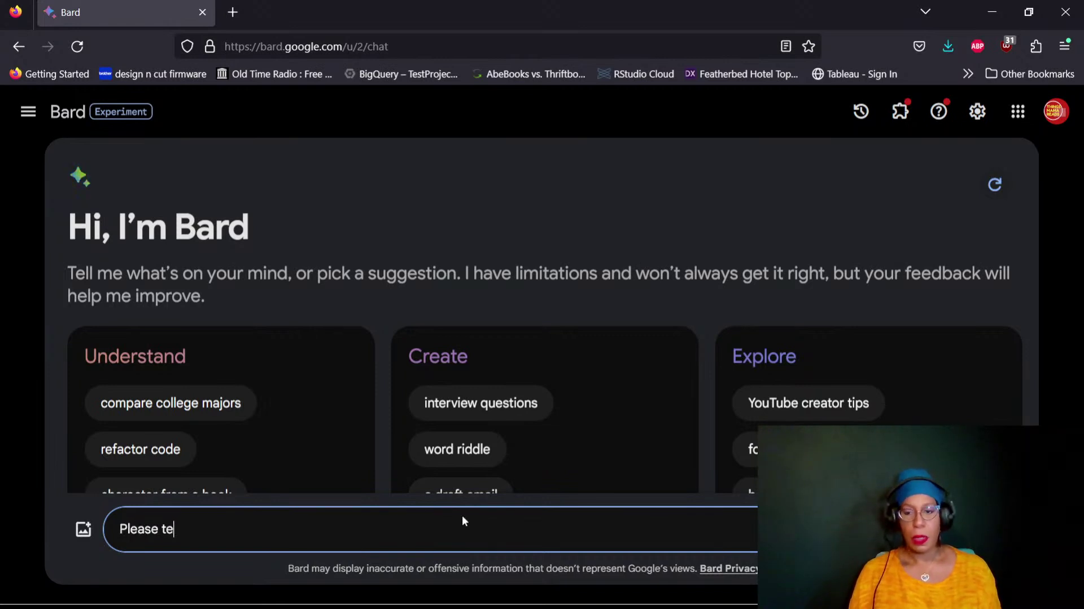
text(ll me how )
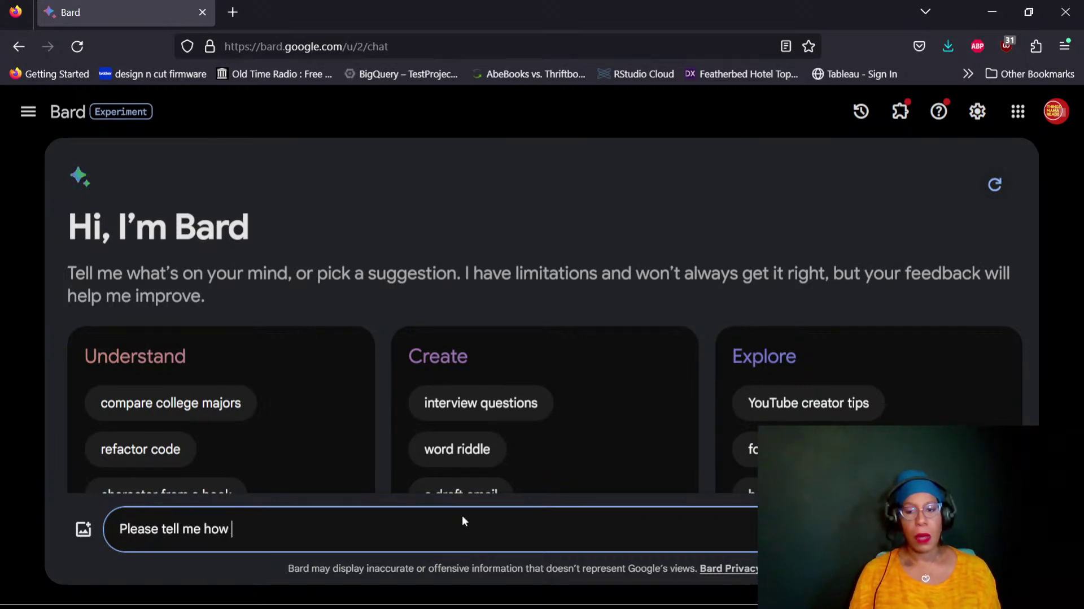
text(to find out)
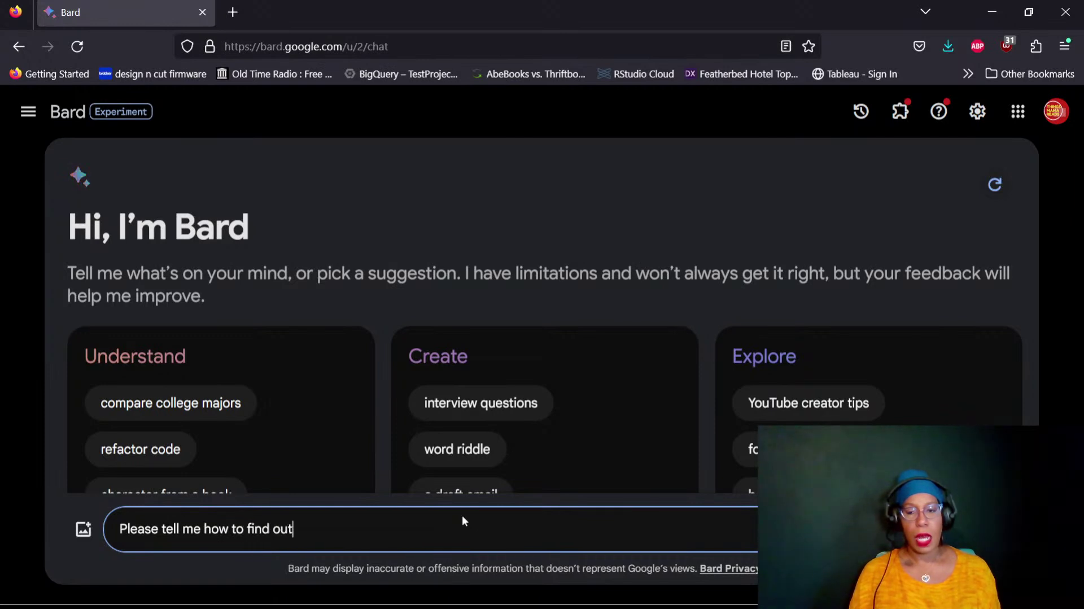
text( what topics)
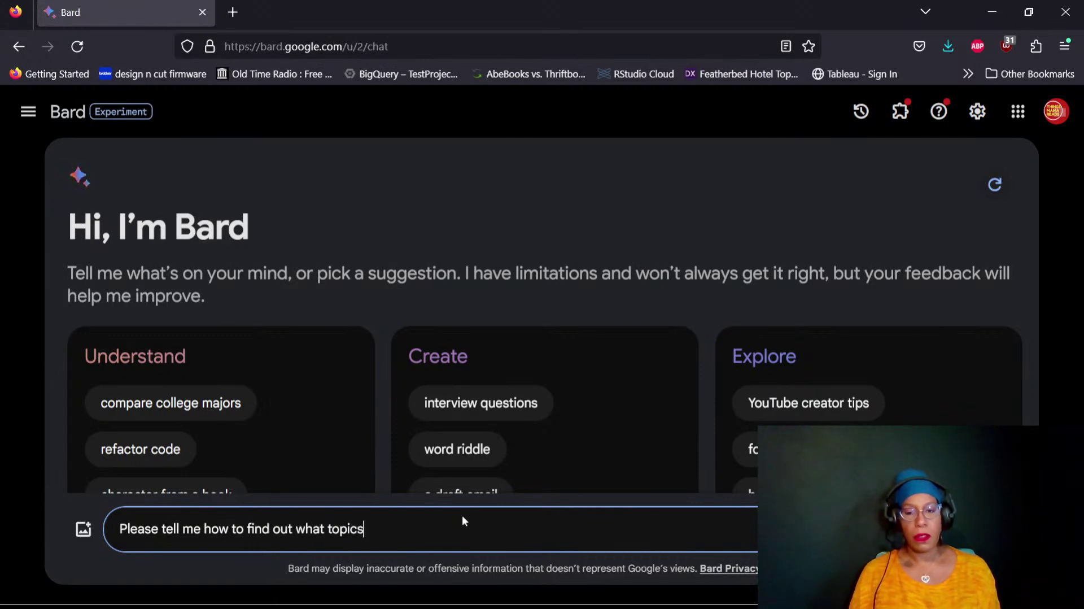
text( and or vi)
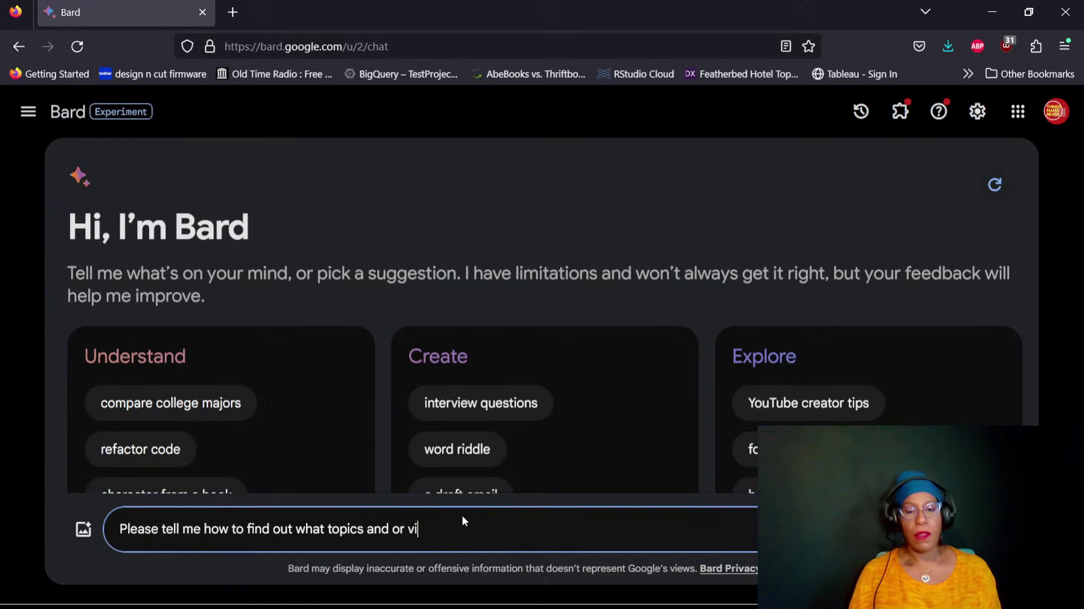
text(deos are trending)
key(BackSpace)
text(ng on YouTube.)
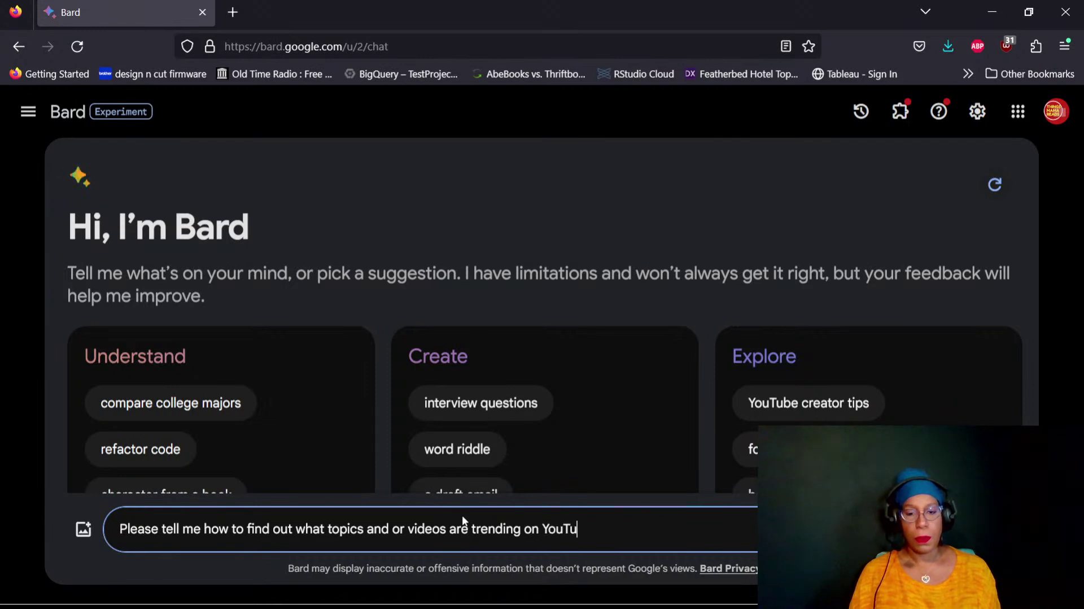
key(Return)
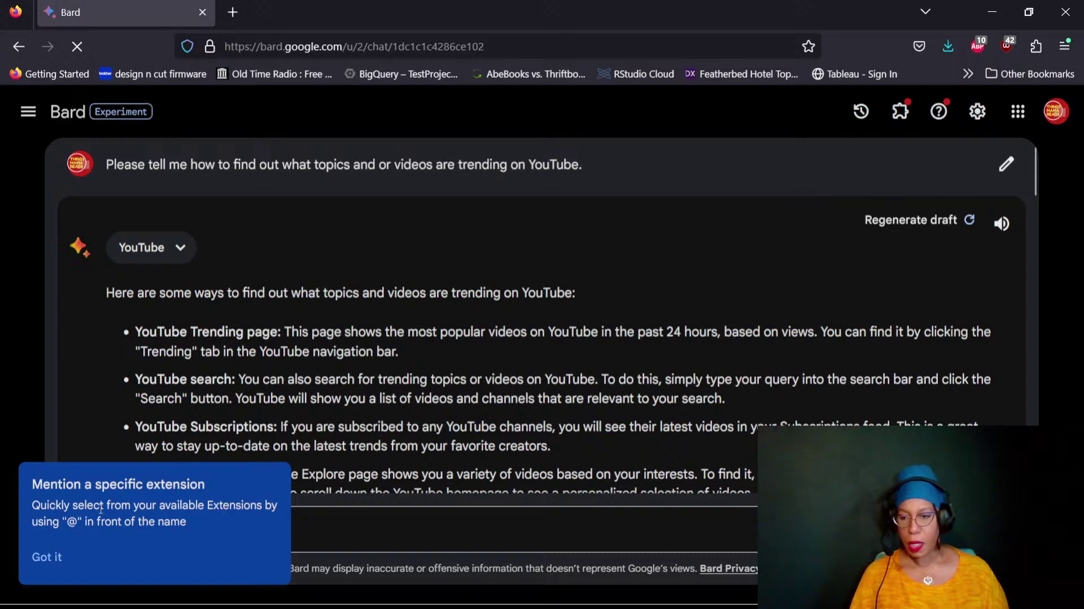
Dismiss the 'Mention a specific extension' tip and scroll through Bard's answer on trending YouTube content
click(47, 556)
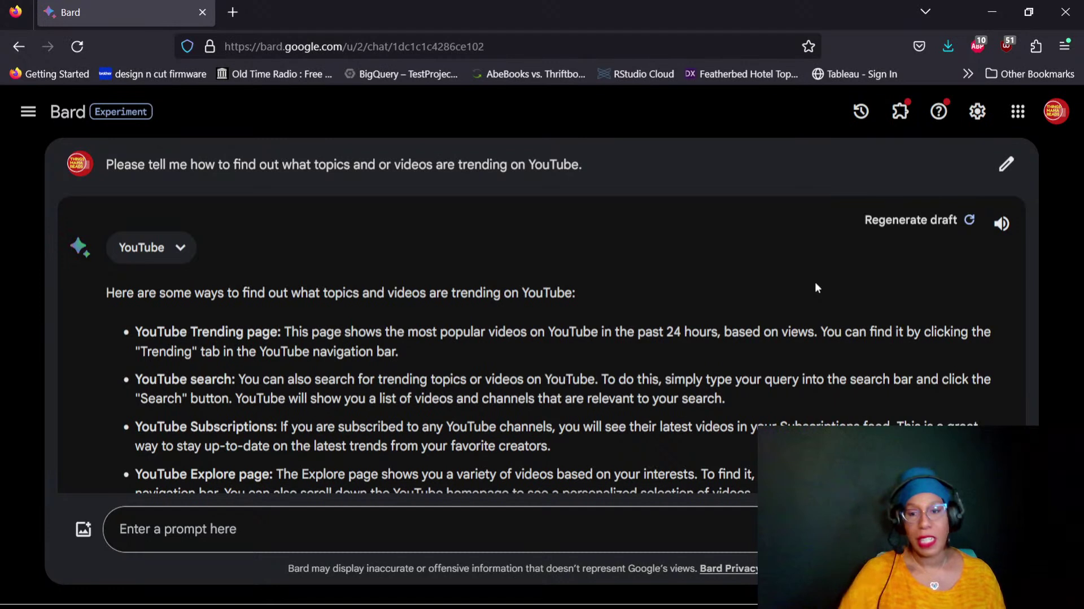
key(alt+Tab)
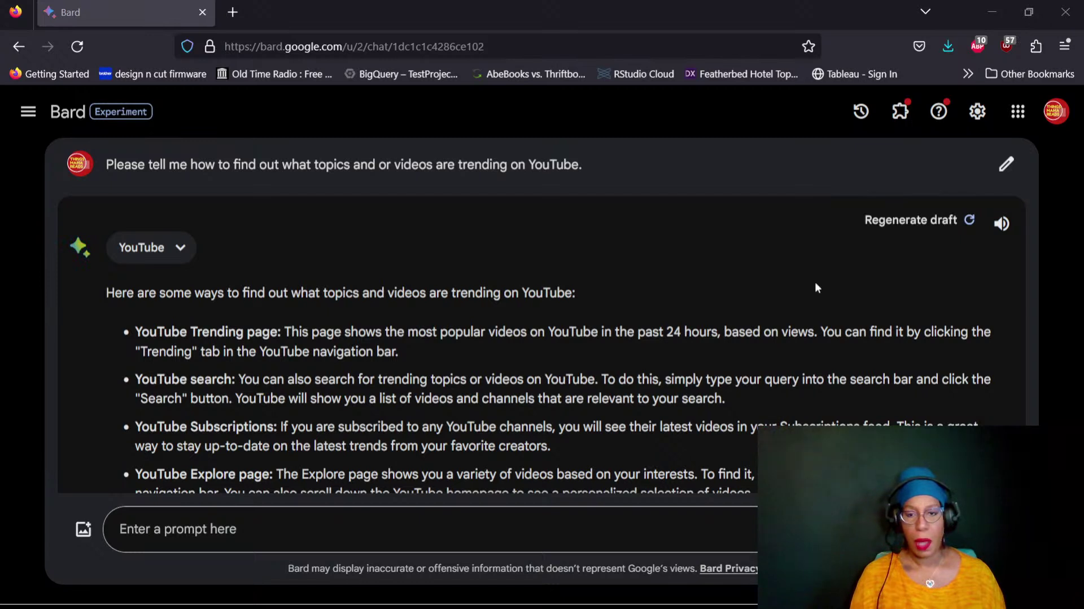
key(alt+Tab)
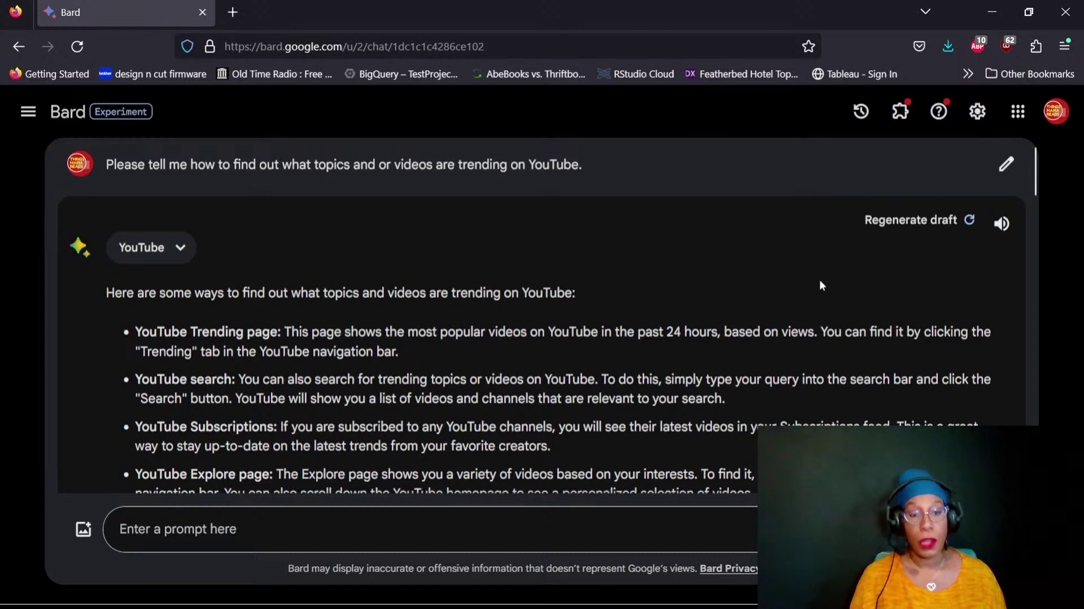
scroll(943, 313, down, 2)
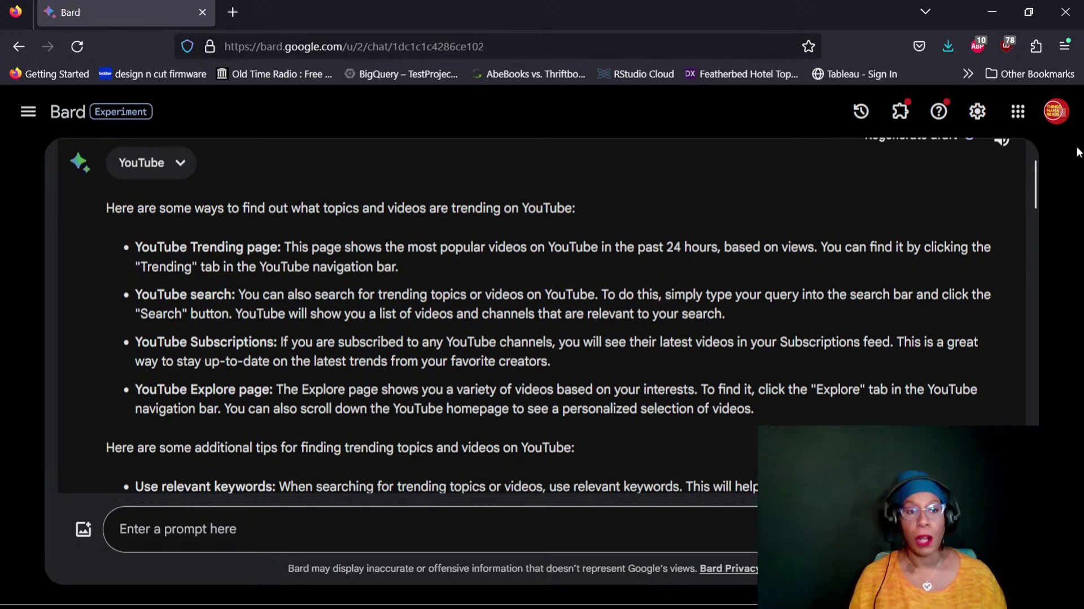
Open YouTube in a new tab from the Google apps grid, returning to the Bard chat
click(1018, 111)
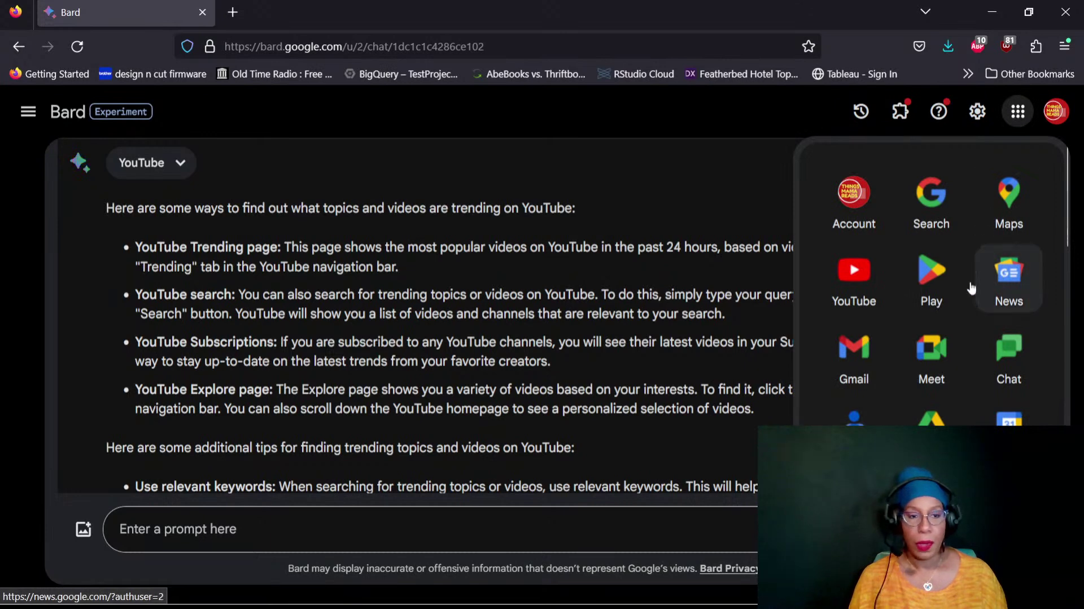
click(854, 273)
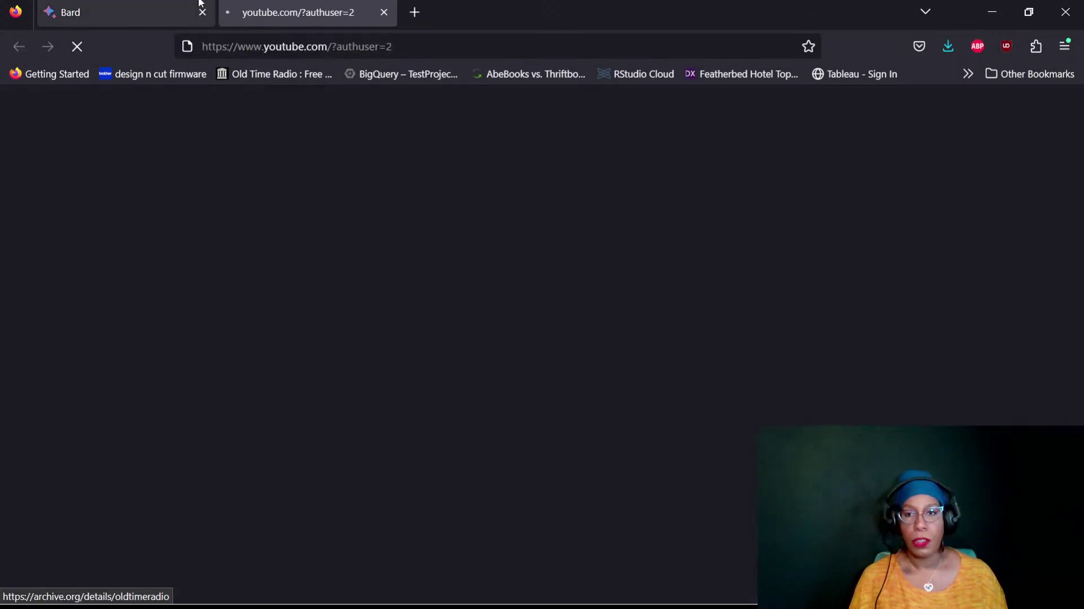
click(137, 10)
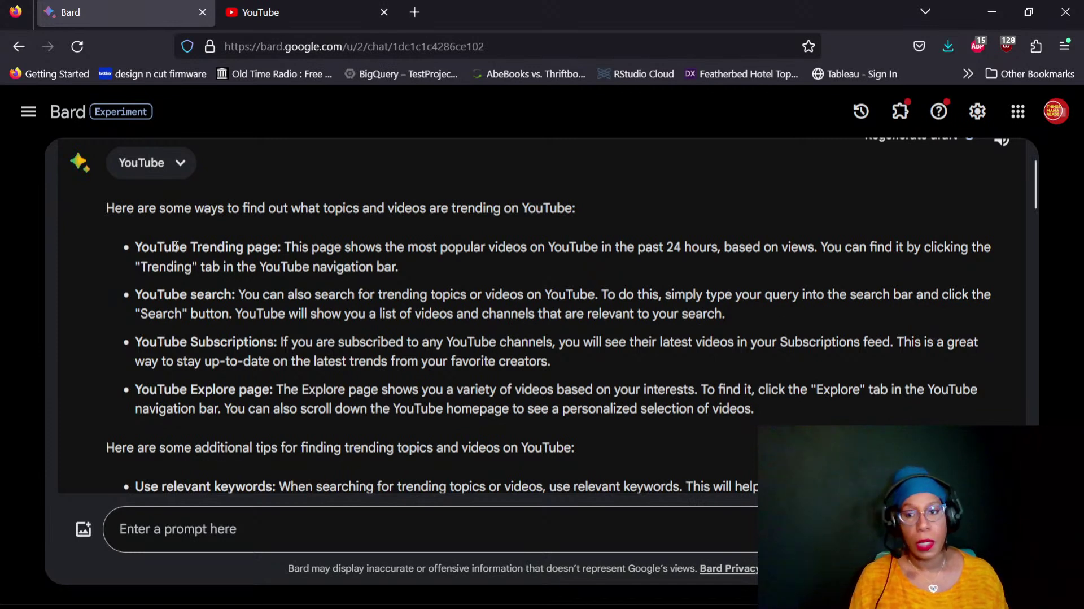
Highlight the YouTube Trending page bullet in Bard's answer, then move to the YouTube tab
triple_click(239, 246)
click(217, 253)
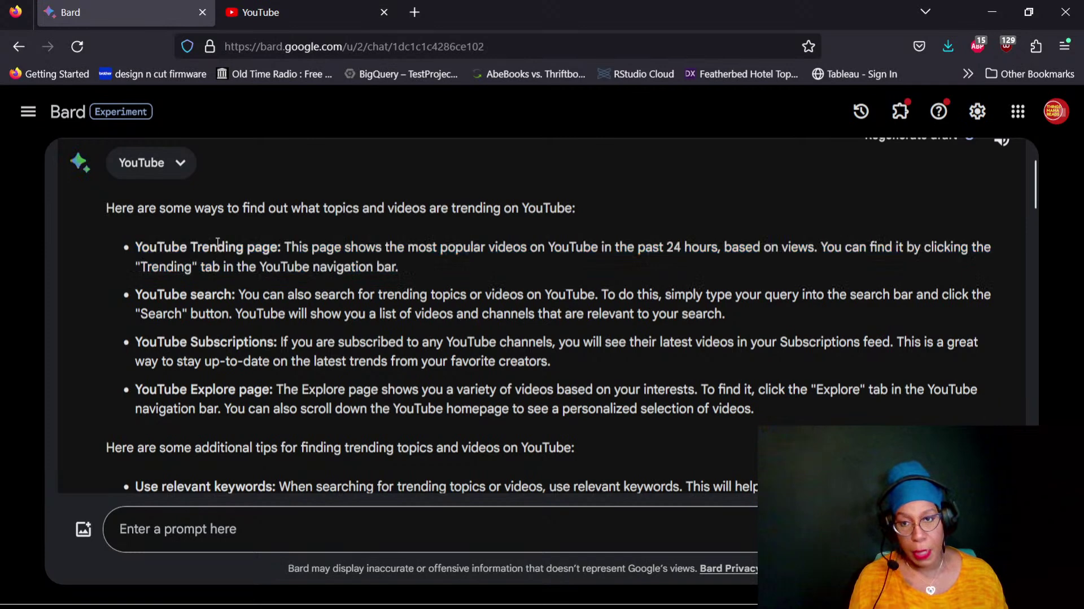
click(275, 16)
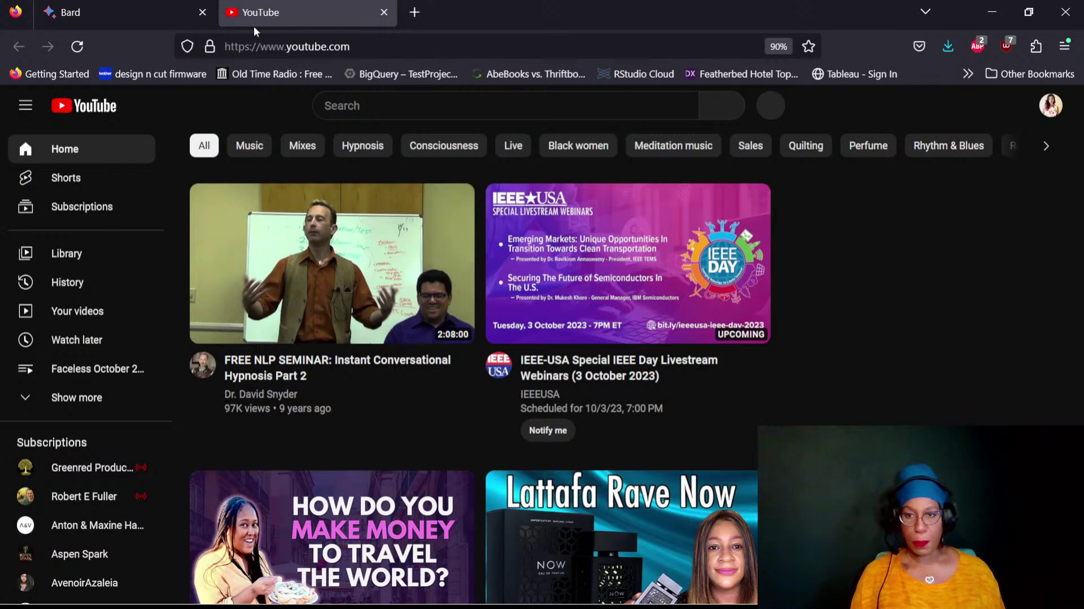
From the YouTube avatar menu, go to Switch account and choose Add account
click(1052, 106)
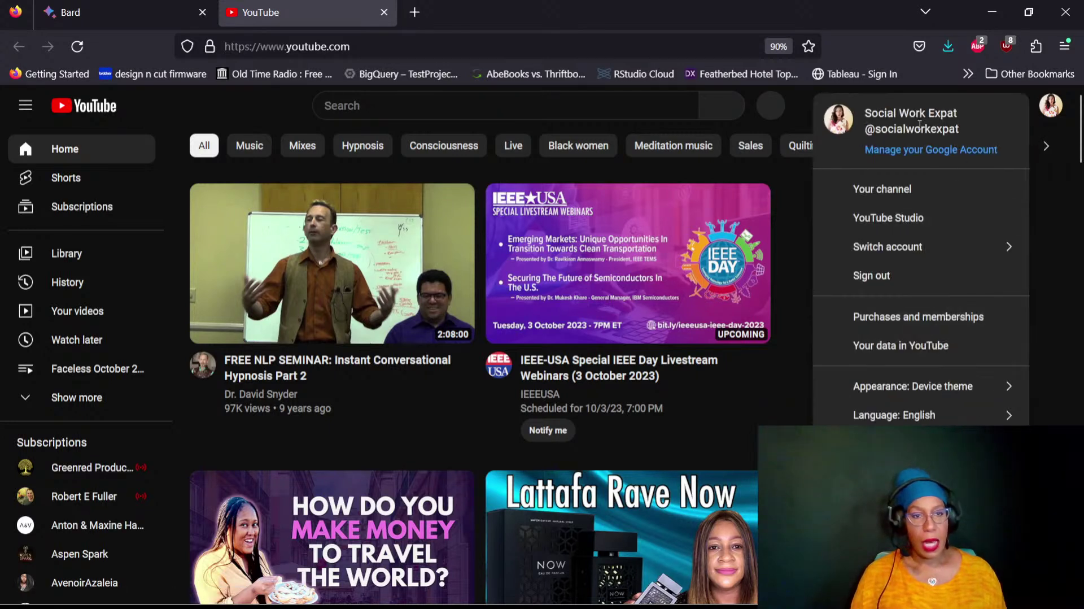
click(902, 273)
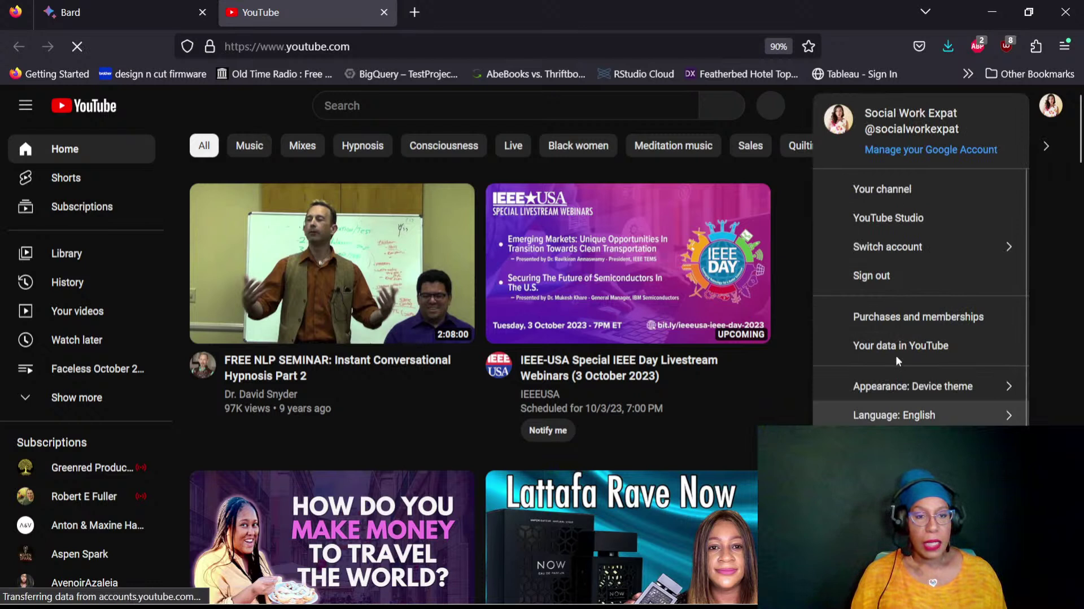
click(934, 251)
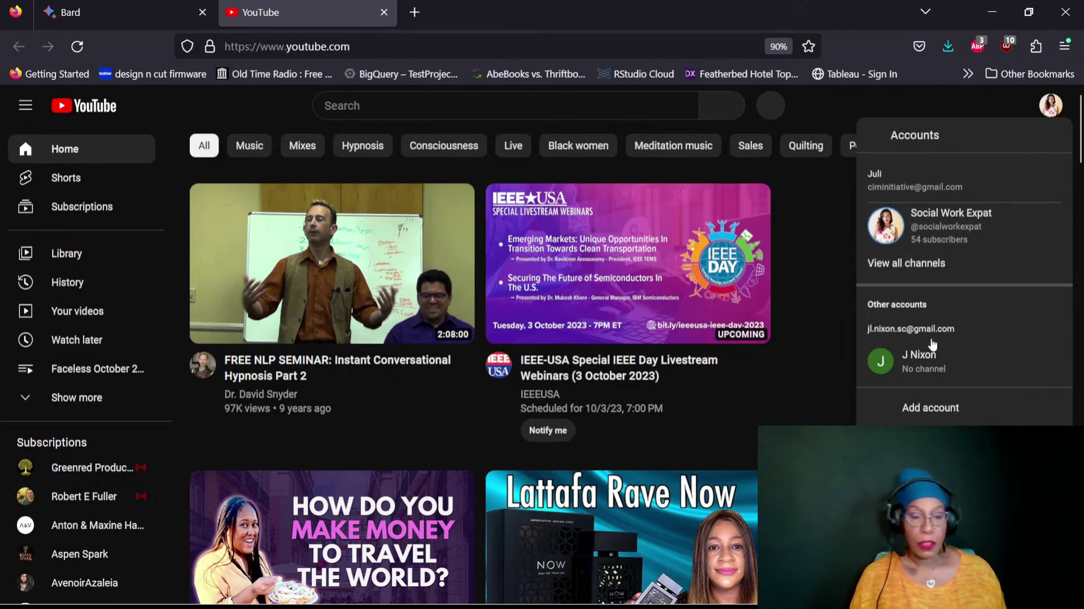
click(937, 410)
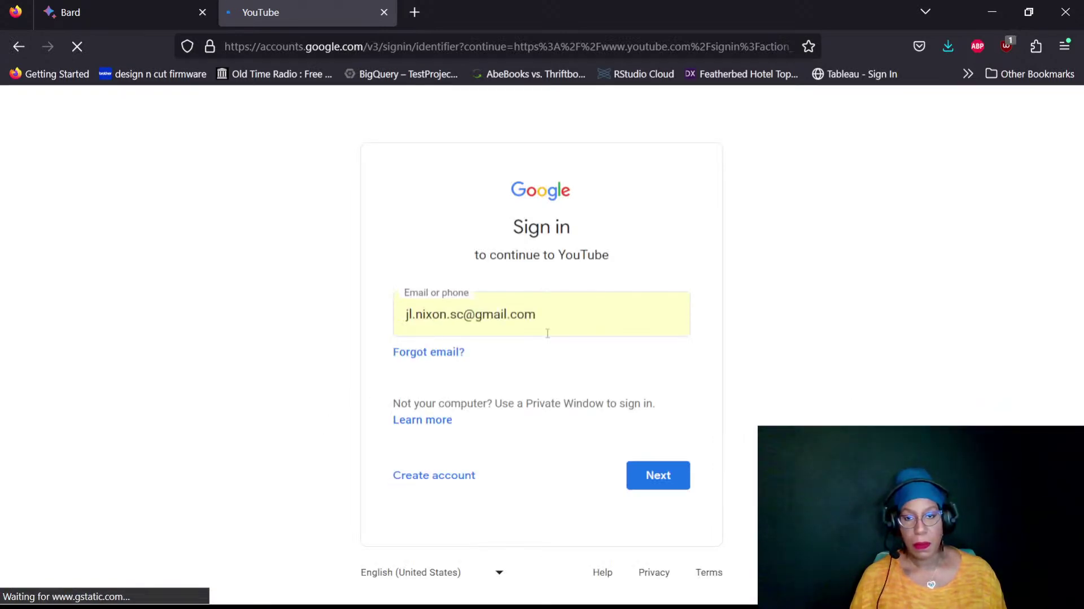
Replace the pre-filled address with the other account's e-mail and continue to the password step
drag(583, 316, 407, 313)
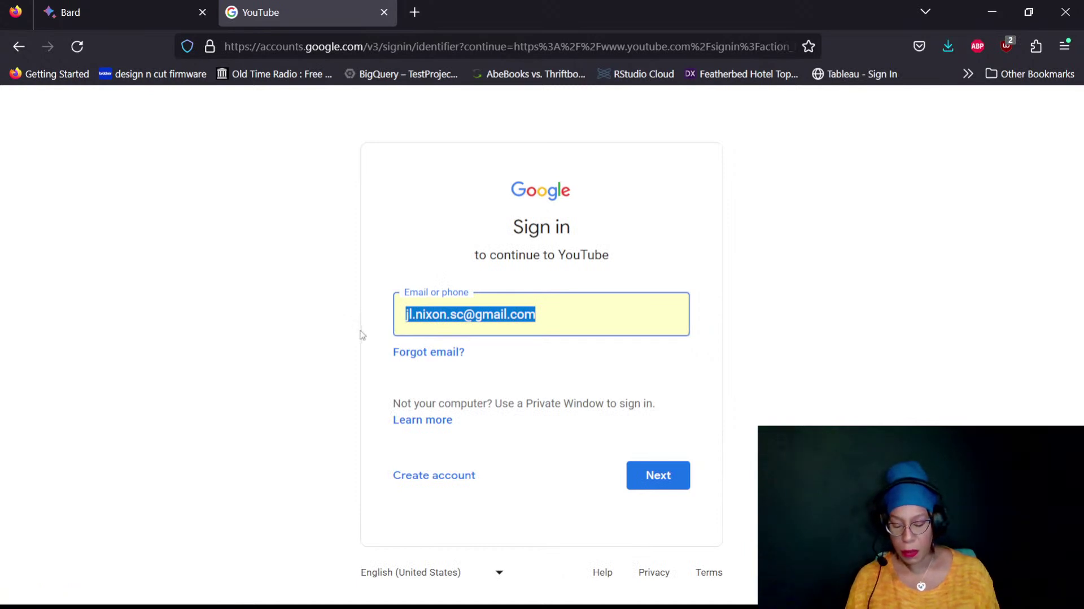
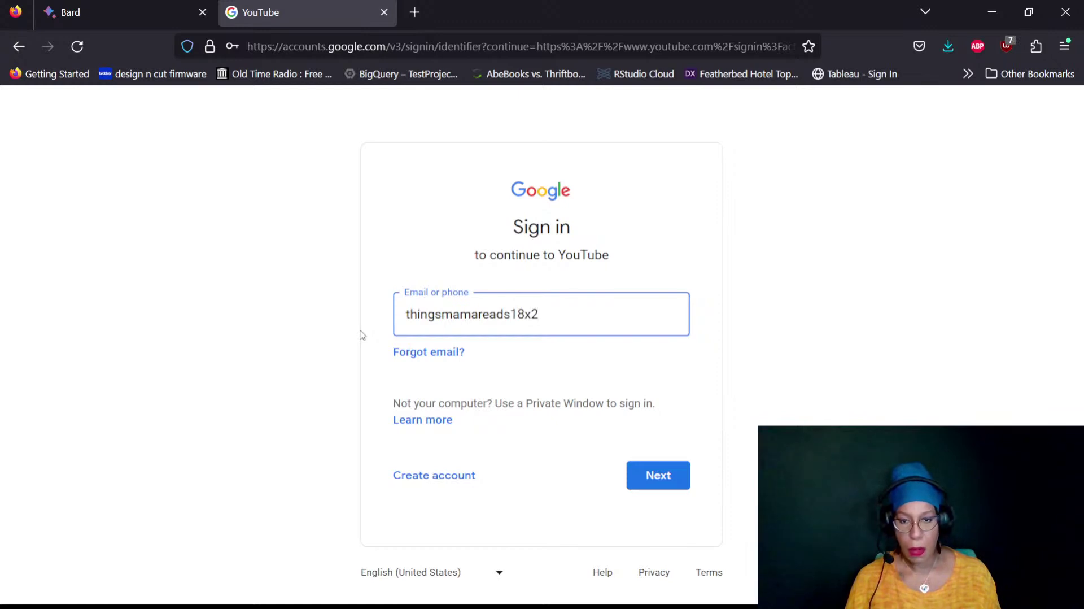
key(Return)
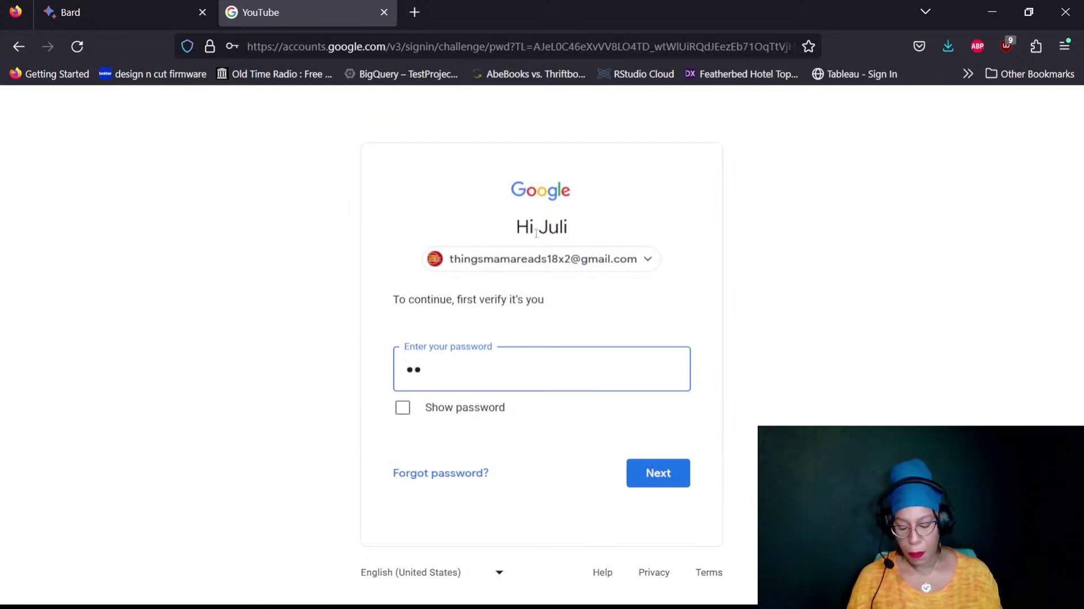
Enter the account password and submit it with Next
text(*********)
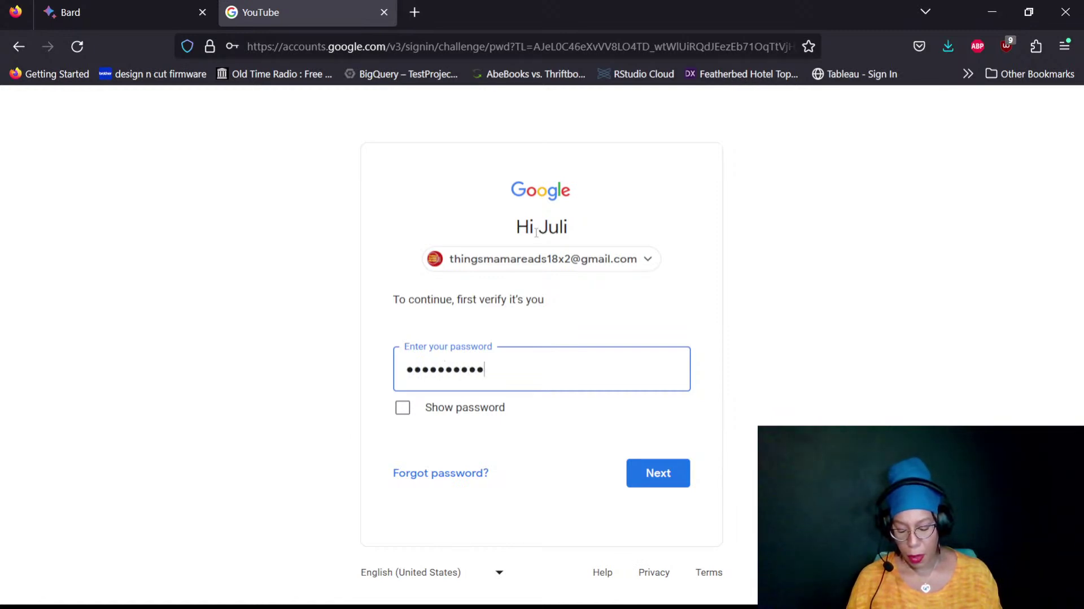
click(668, 477)
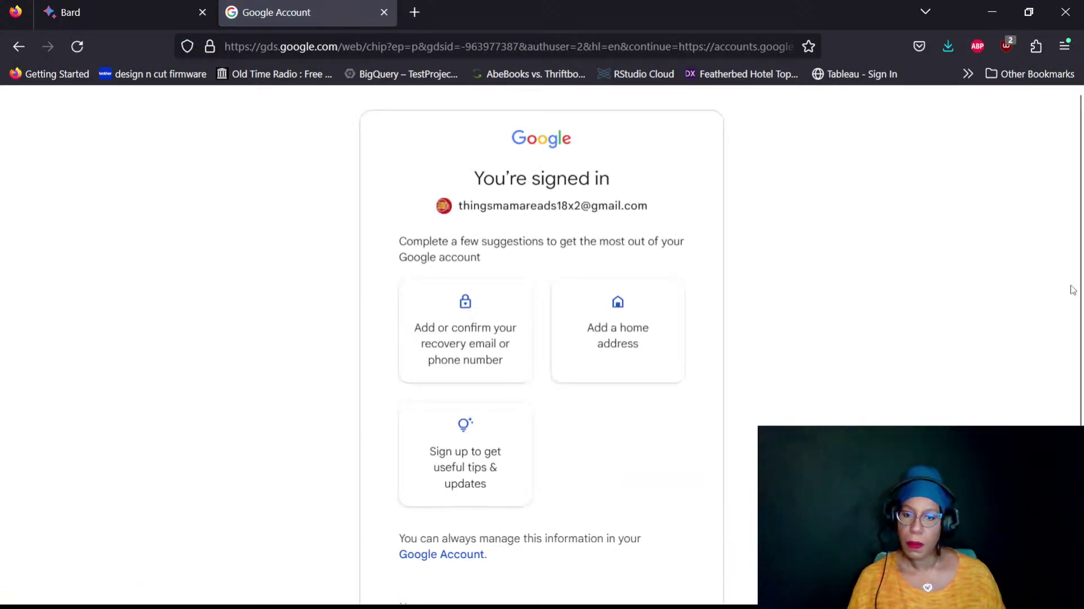
Decline the 'You're signed in' account suggestions with 'Not now' to return to YouTube
scroll(1009, 272, down, 2)
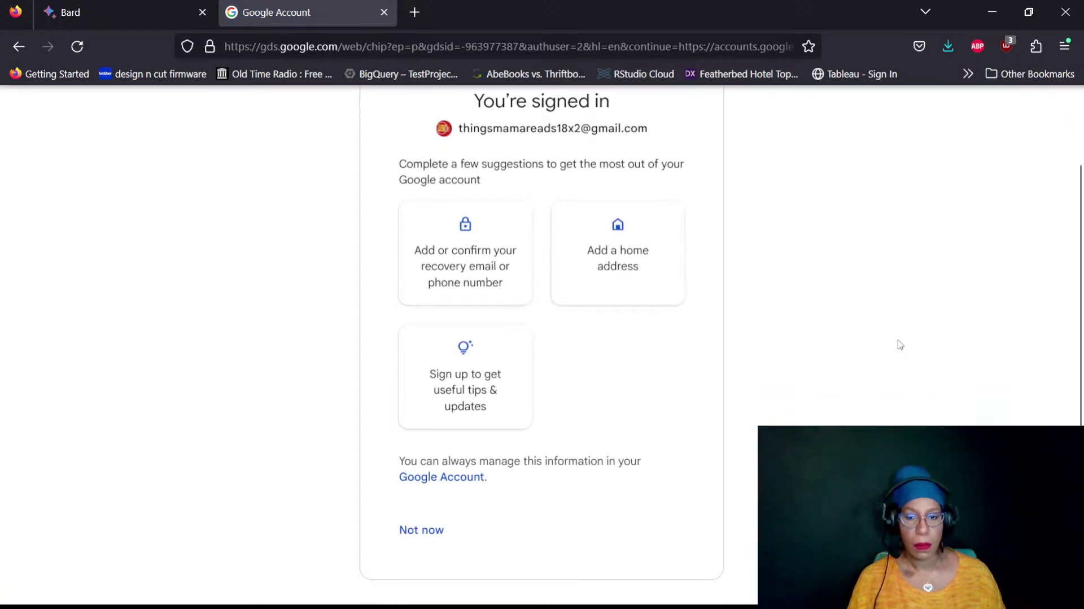
click(420, 531)
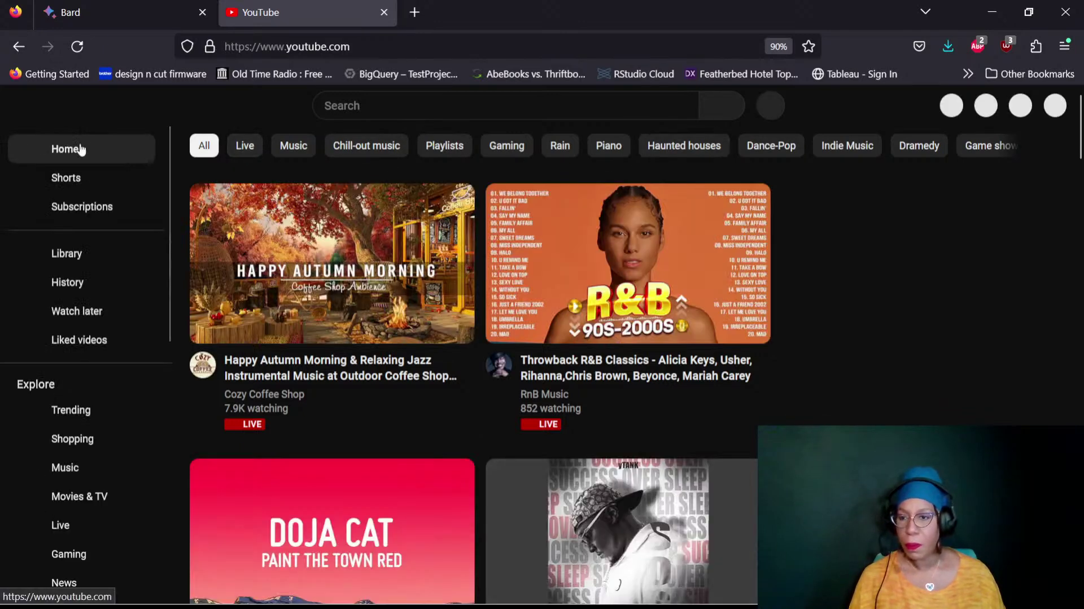
Open Trending under Explore in YouTube's left sidebar
click(68, 418)
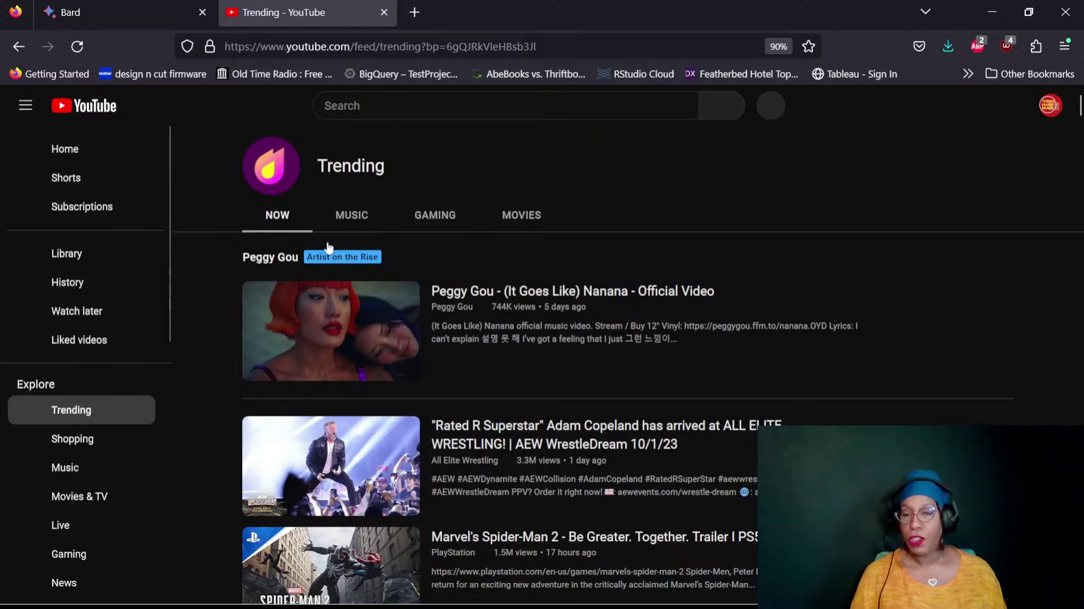
Advance the Trending Shorts row twice, open the Burberry Street short, then return to Trending
scroll(967, 177, down, 2)
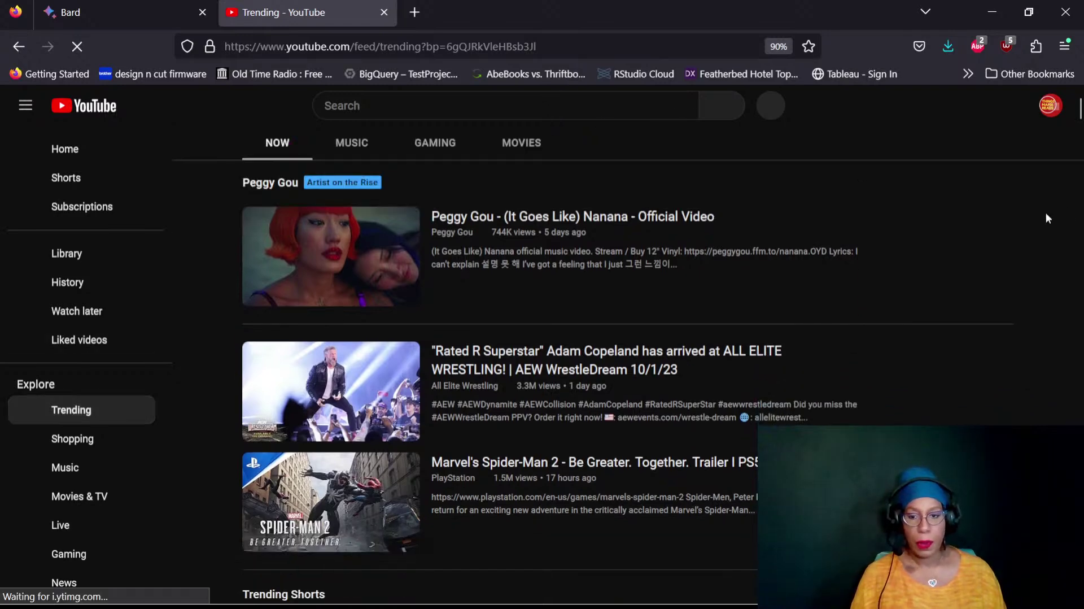
scroll(1046, 212, down, 2)
scroll(1045, 211, up, 3)
scroll(1046, 210, down, 1)
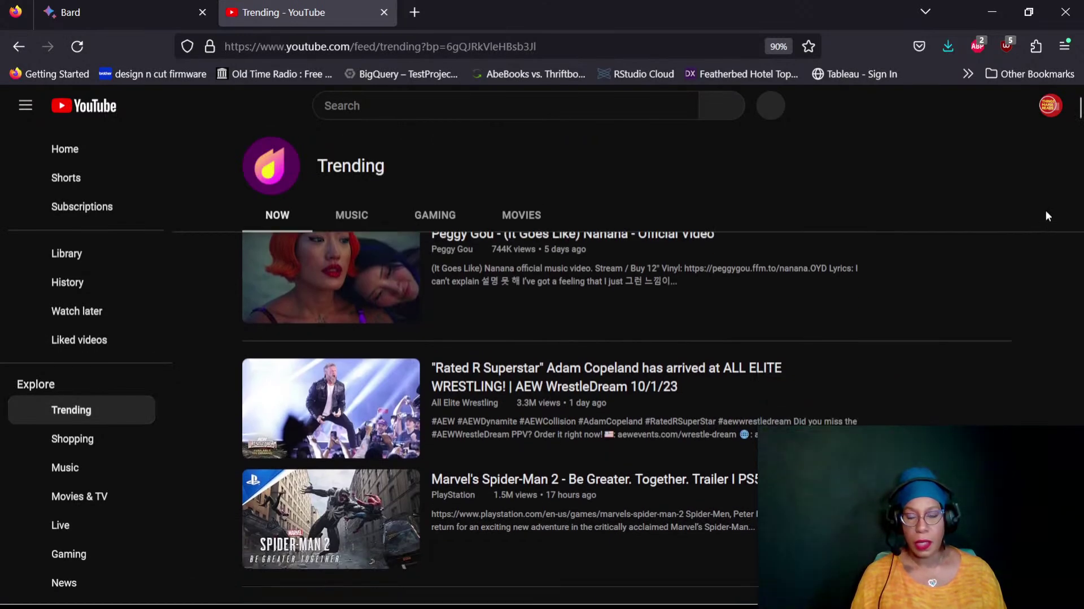
scroll(1045, 211, down, 5)
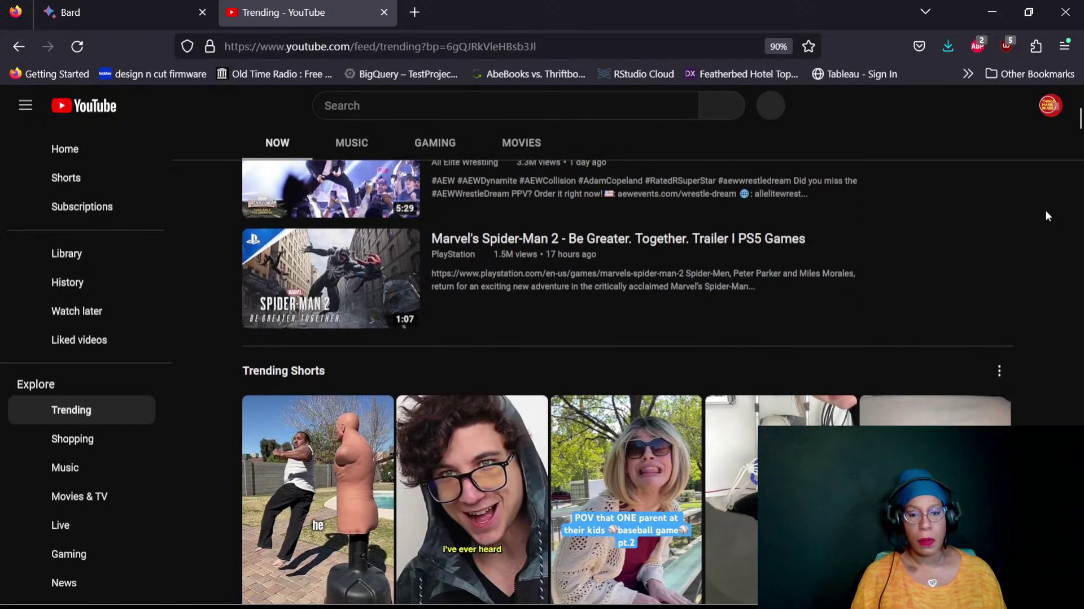
scroll(1046, 210, down, 4)
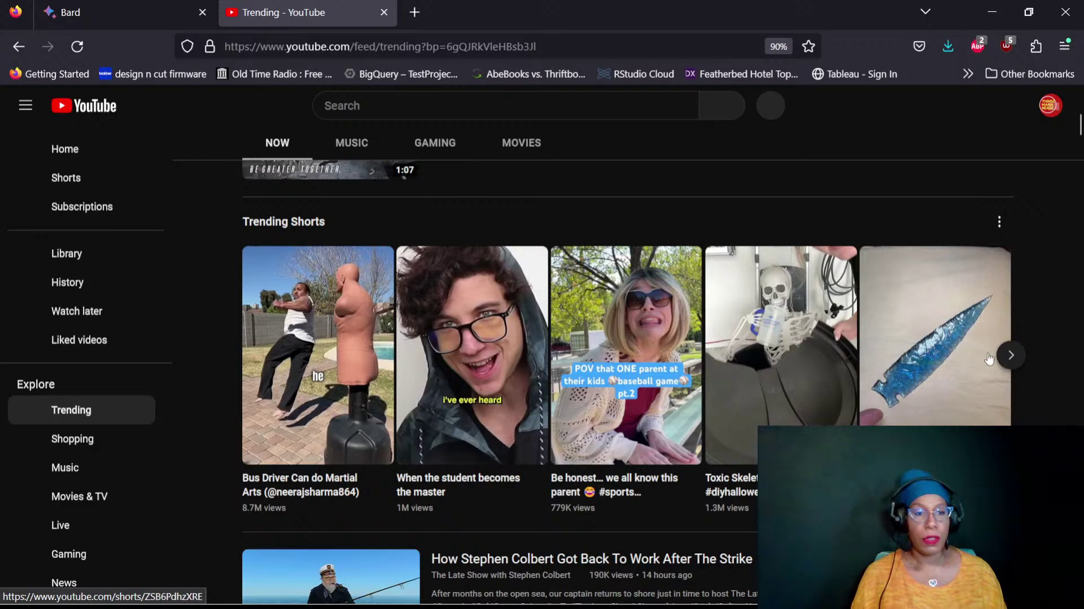
click(1010, 355)
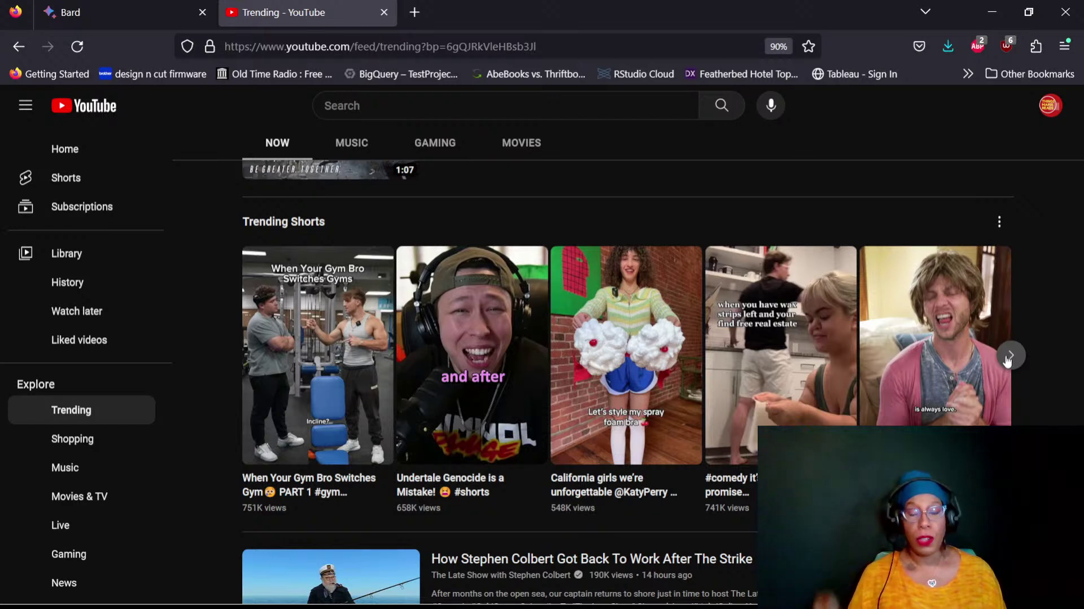
click(1009, 356)
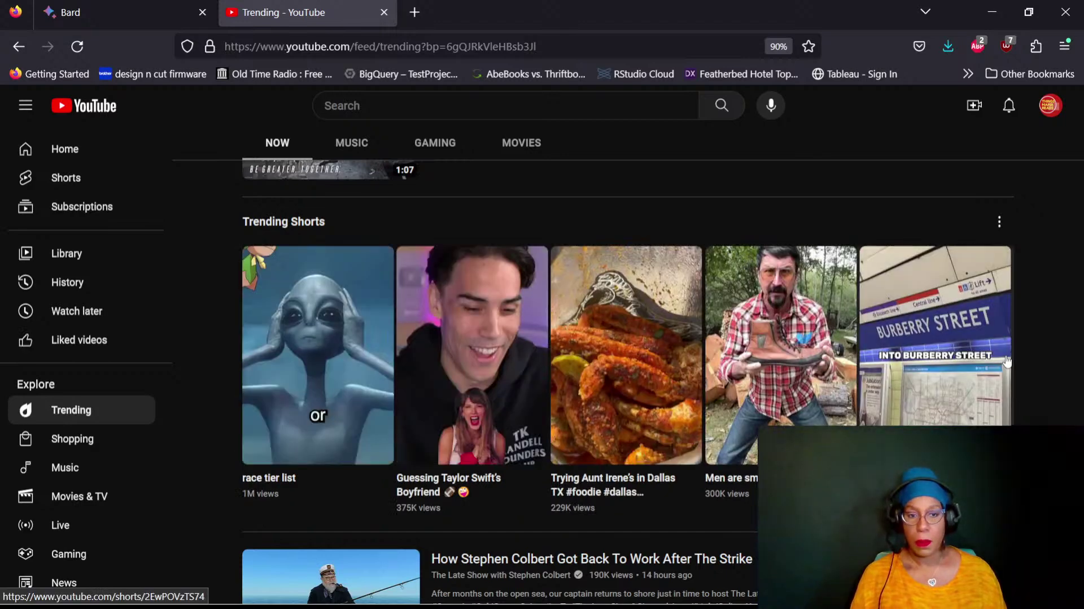
click(1007, 362)
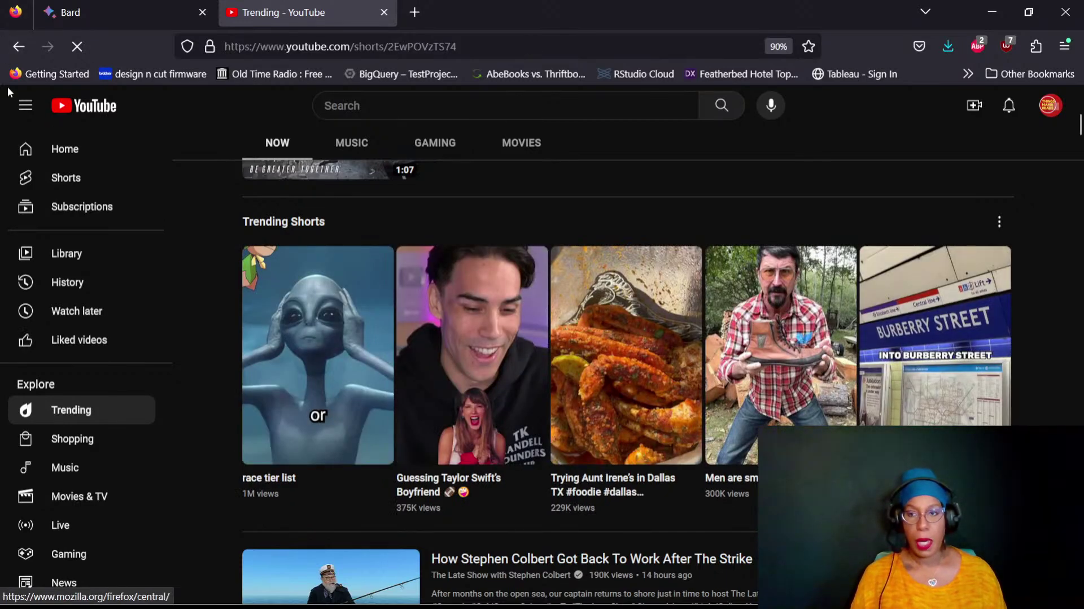
click(18, 48)
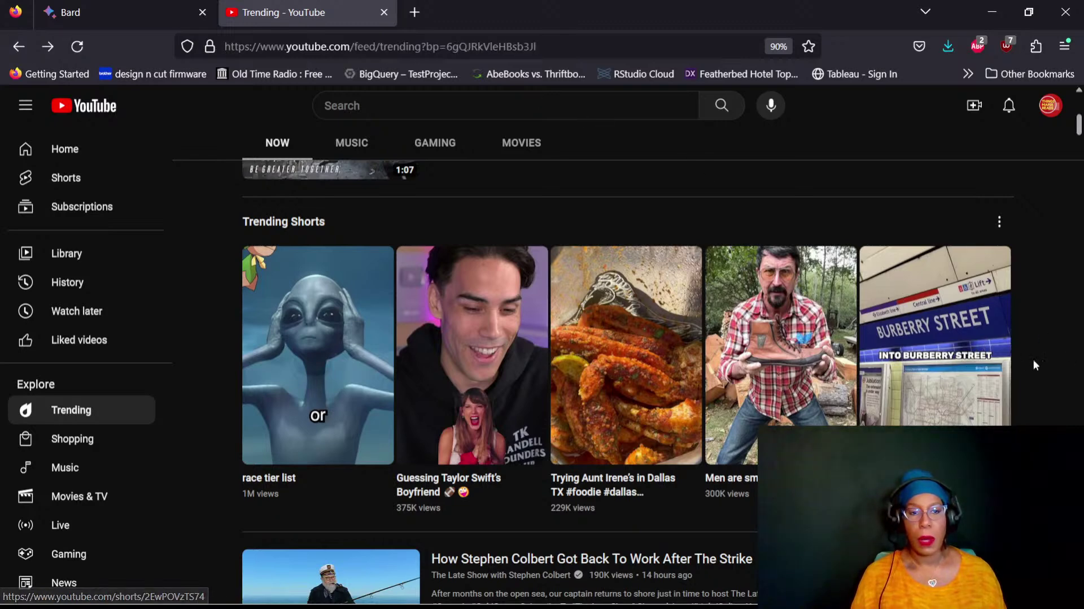
scroll(1038, 359, down, 2)
scroll(1035, 362, down, 2)
scroll(1034, 362, down, 4)
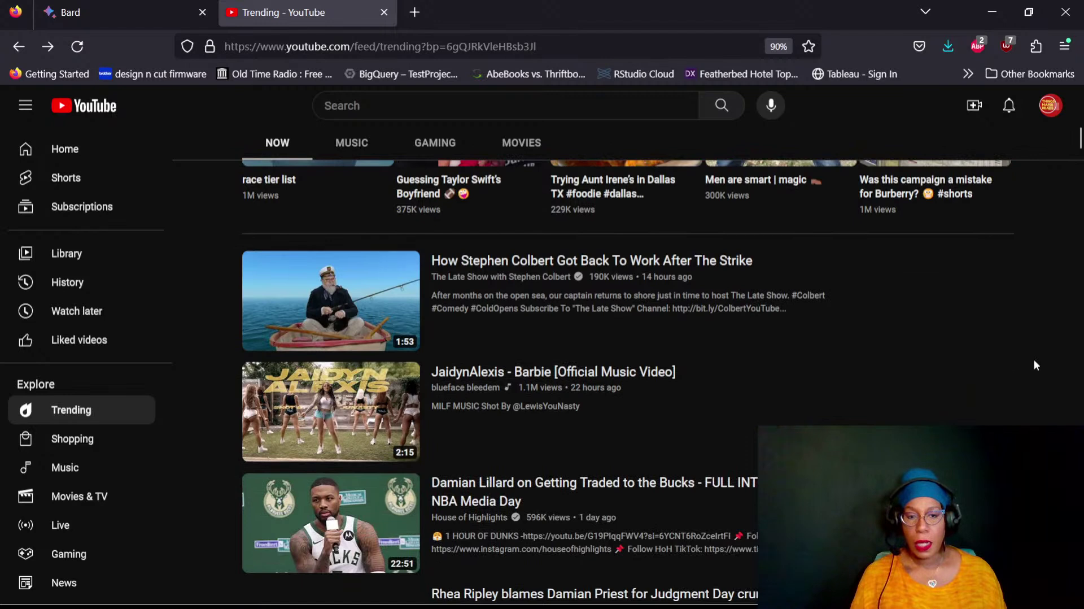
scroll(1034, 359, down, 2)
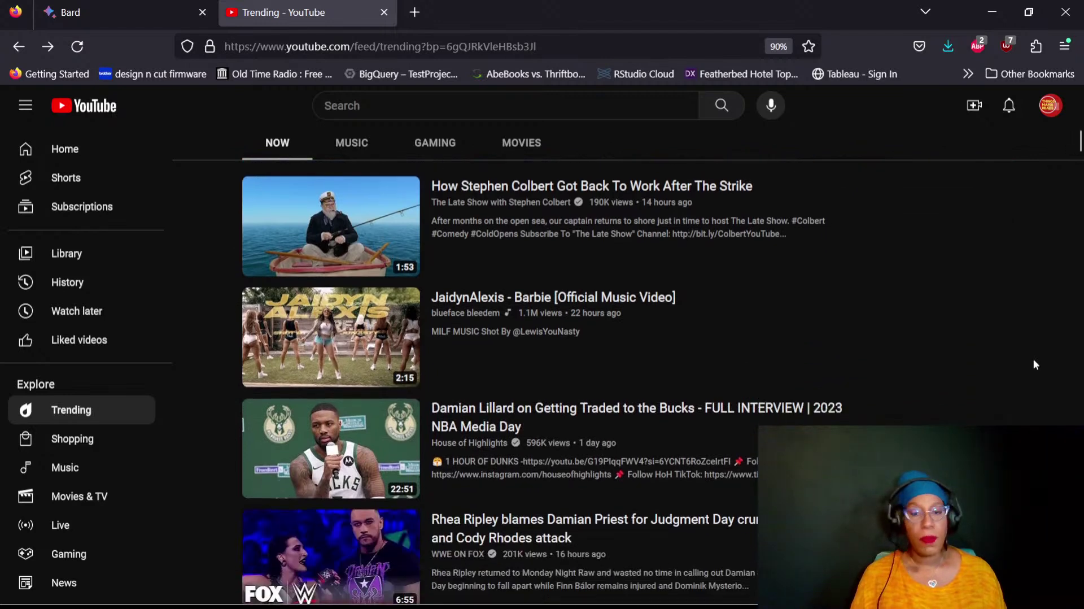
scroll(1033, 363, down, 2)
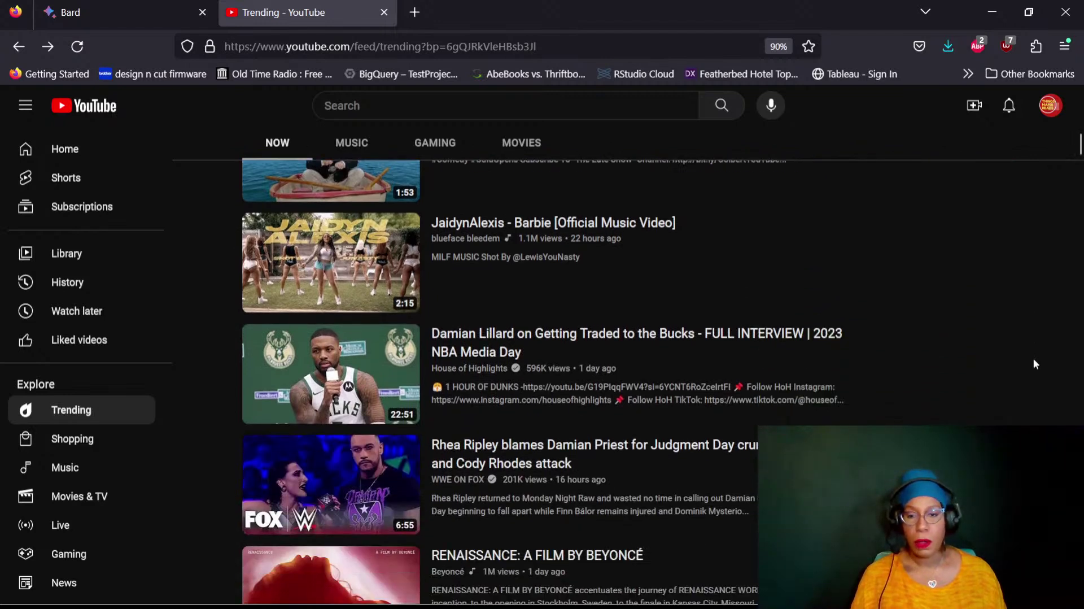
scroll(1032, 362, down, 4)
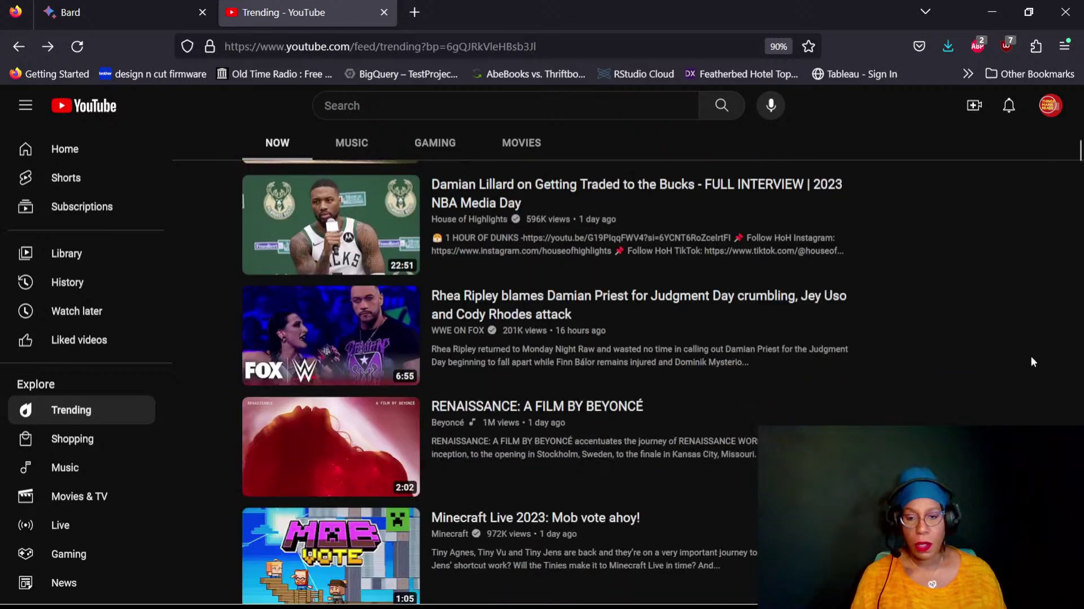
mouse_move(614, 315)
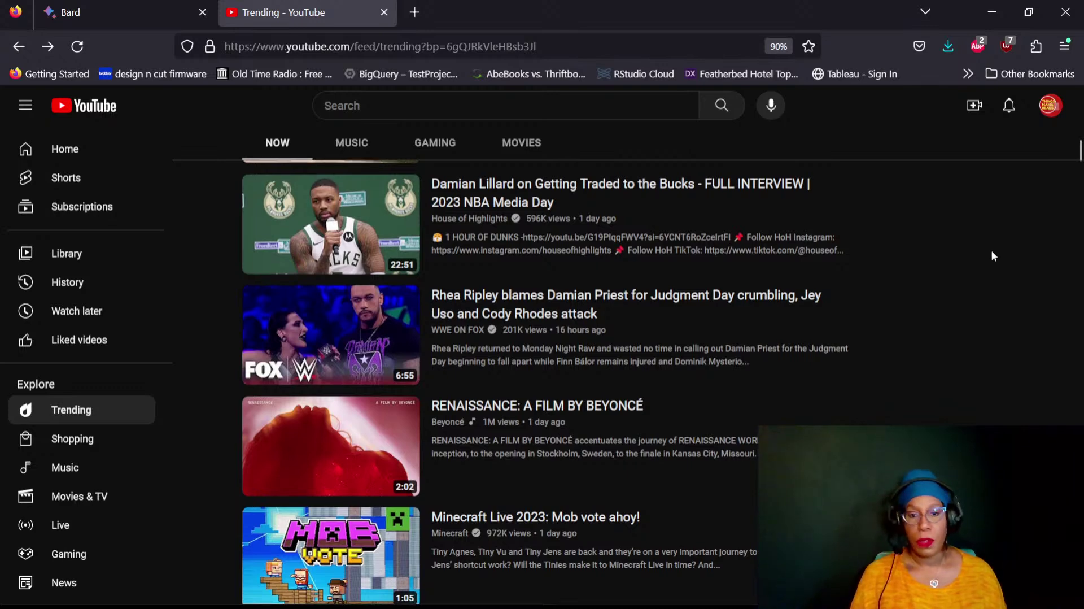
scroll(993, 256, down, 4)
scroll(993, 256, down, 2)
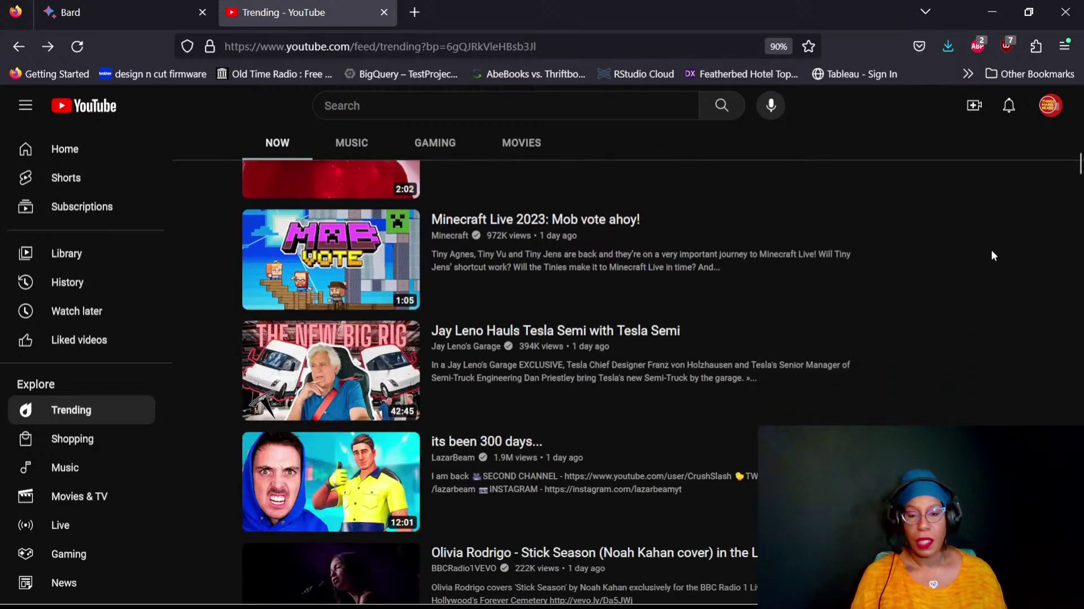
scroll(991, 254, down, 2)
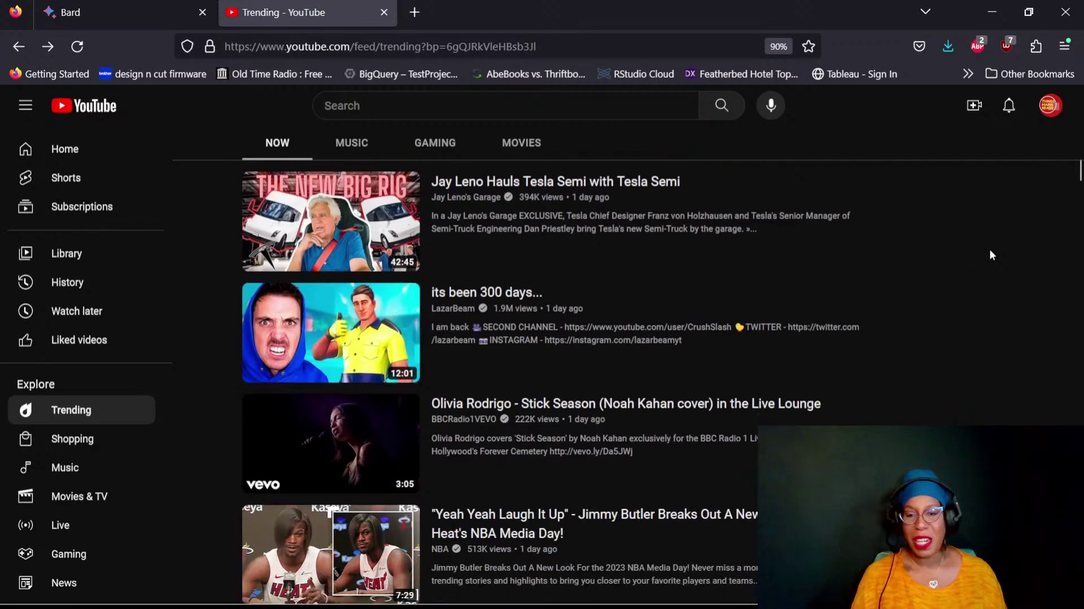
scroll(991, 255, down, 3)
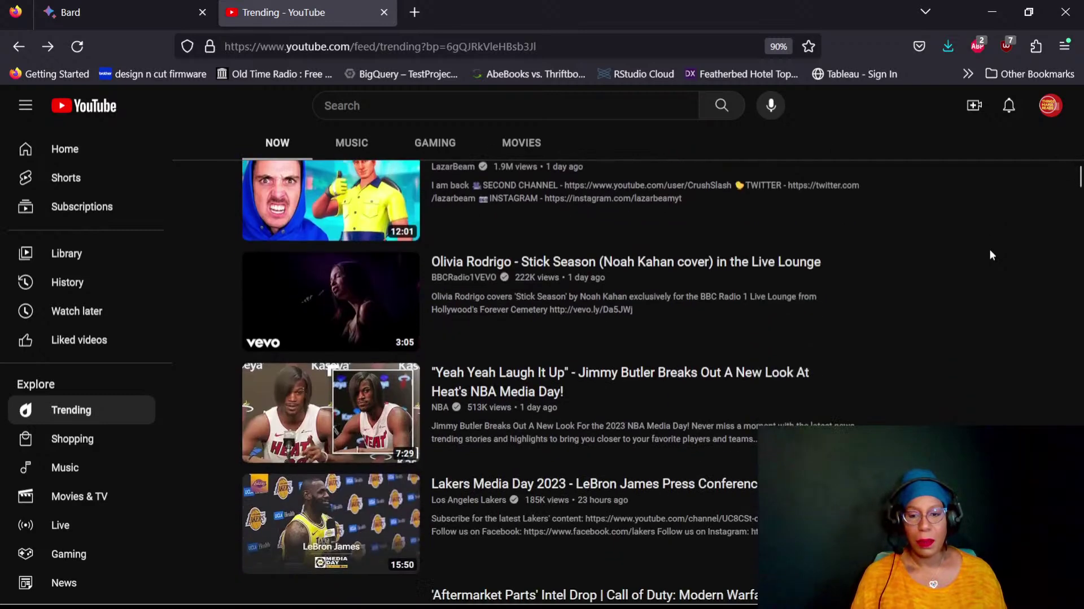
scroll(991, 254, down, 2)
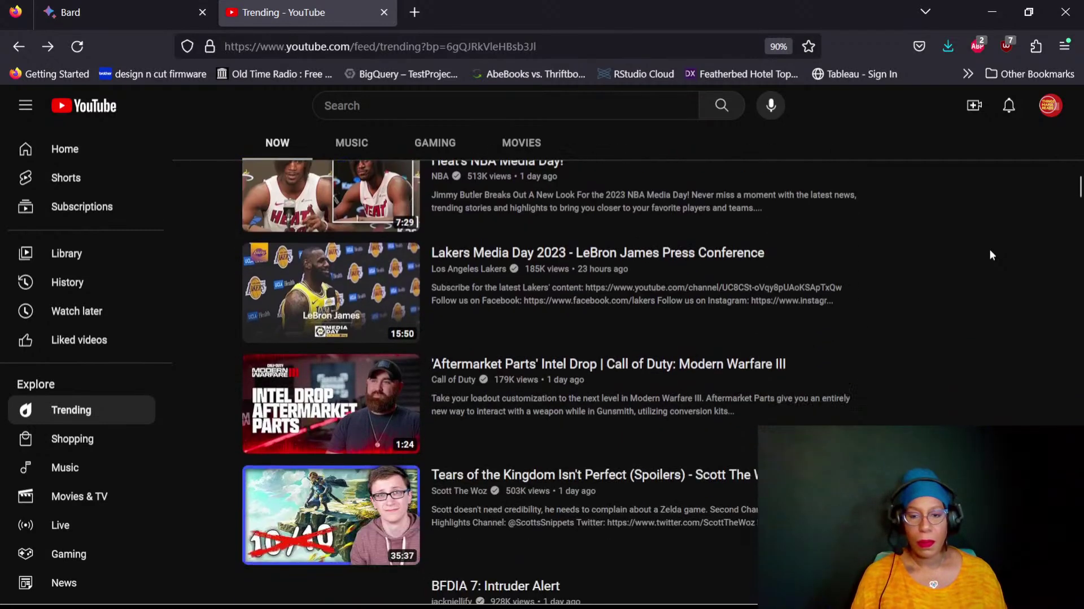
scroll(991, 255, down, 2)
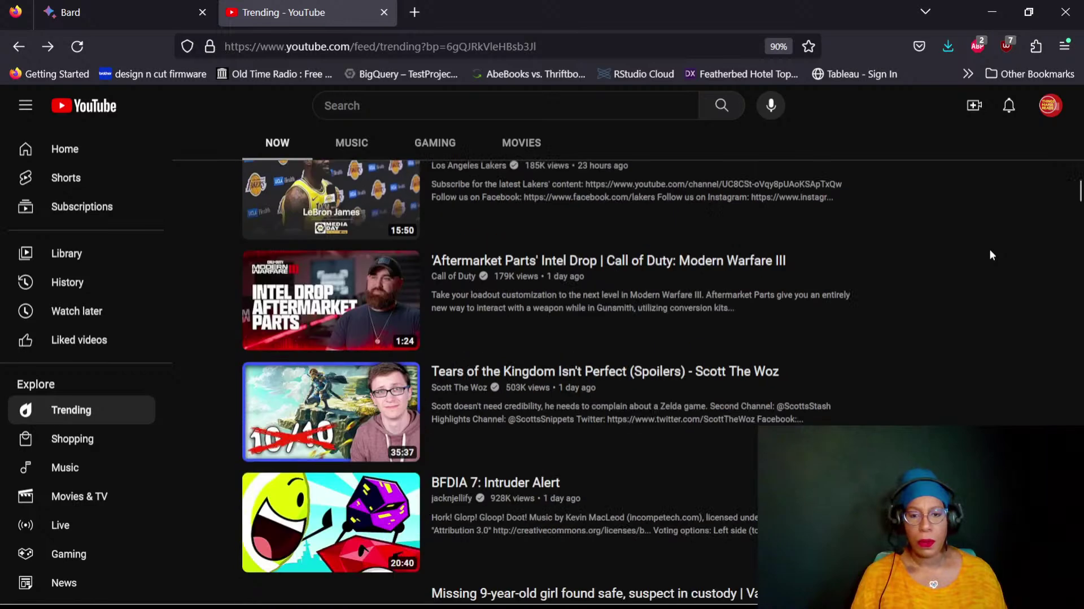
scroll(991, 255, down, 2)
scroll(991, 254, down, 3)
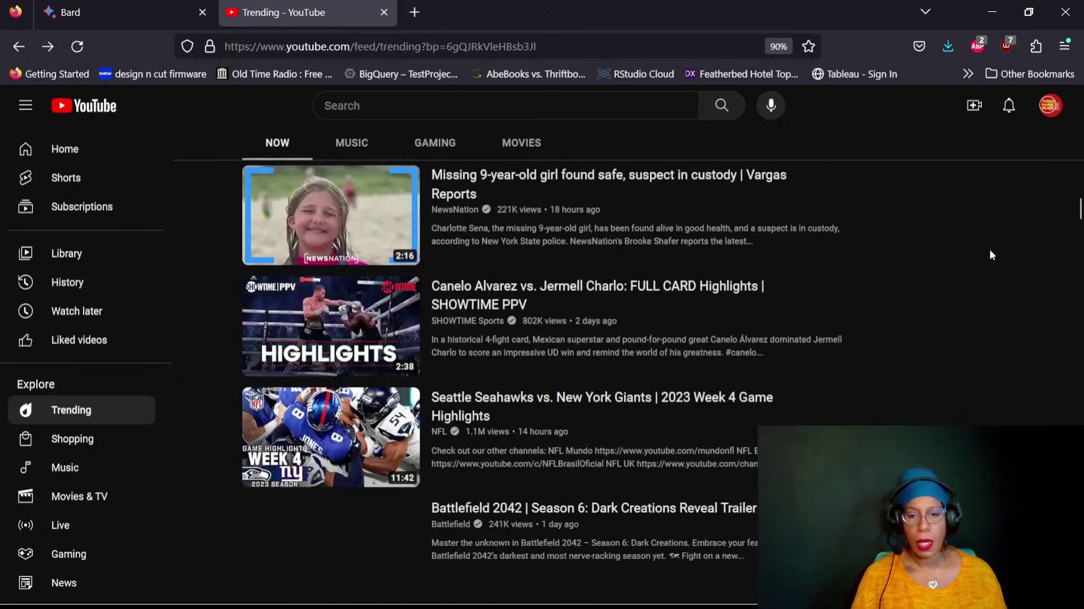
scroll(992, 255, down, 2)
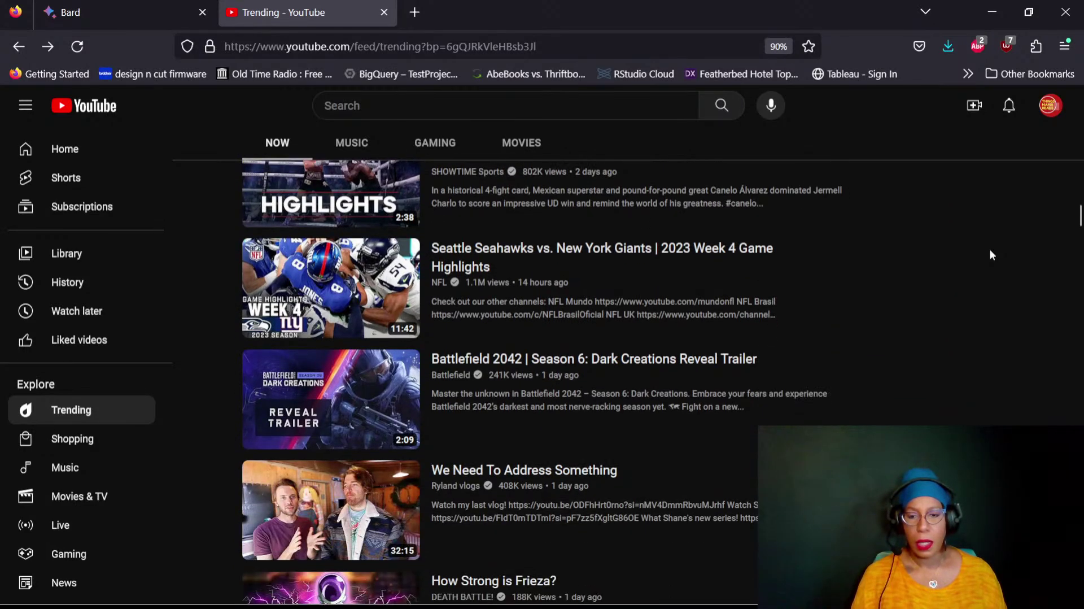
scroll(992, 255, down, 2)
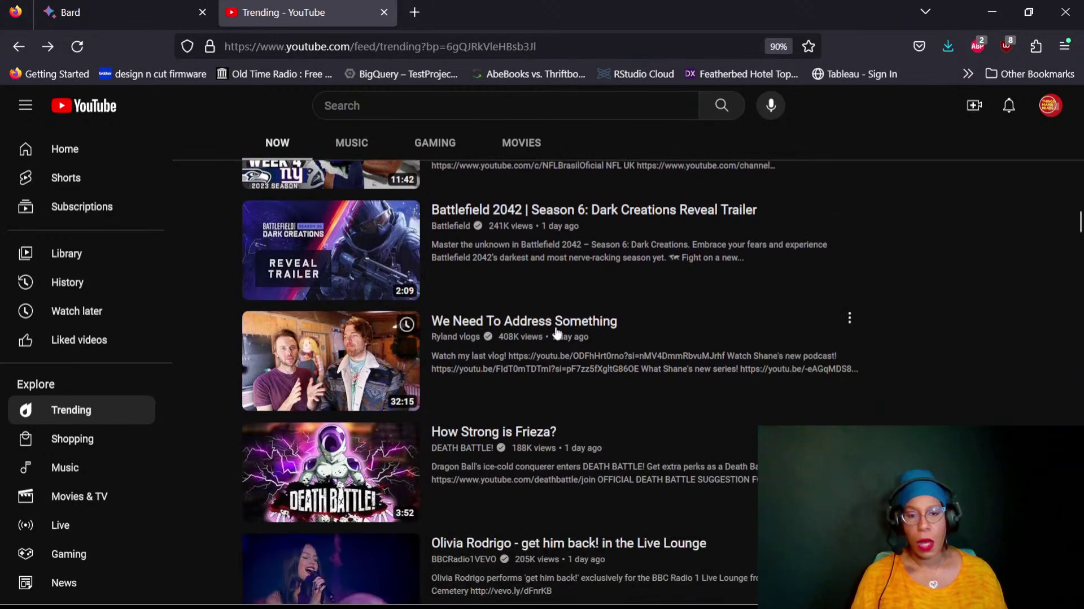
mouse_move(529, 334)
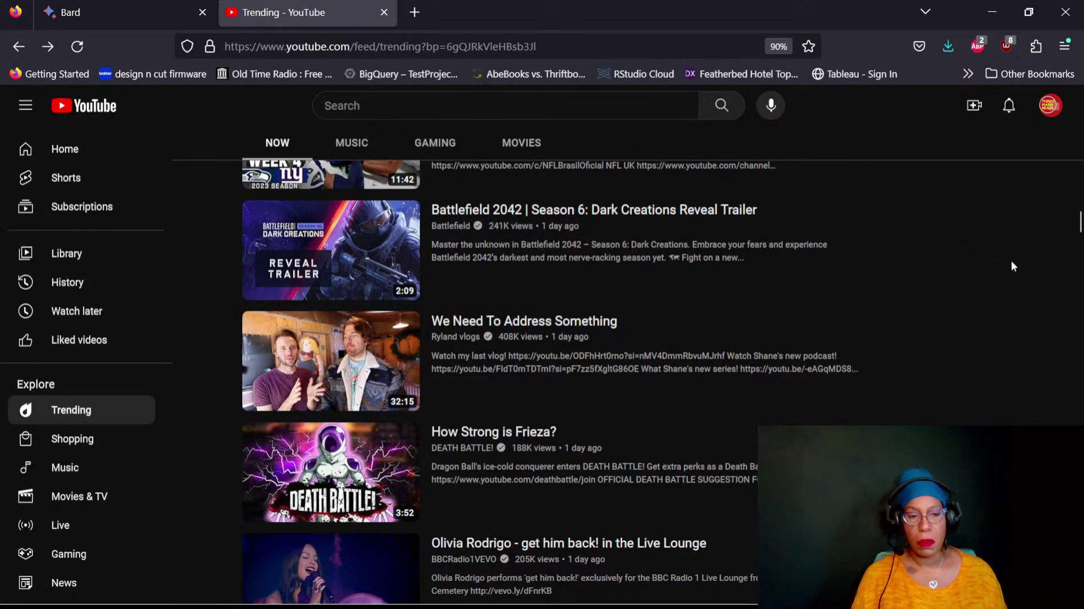
scroll(1013, 254, down, 3)
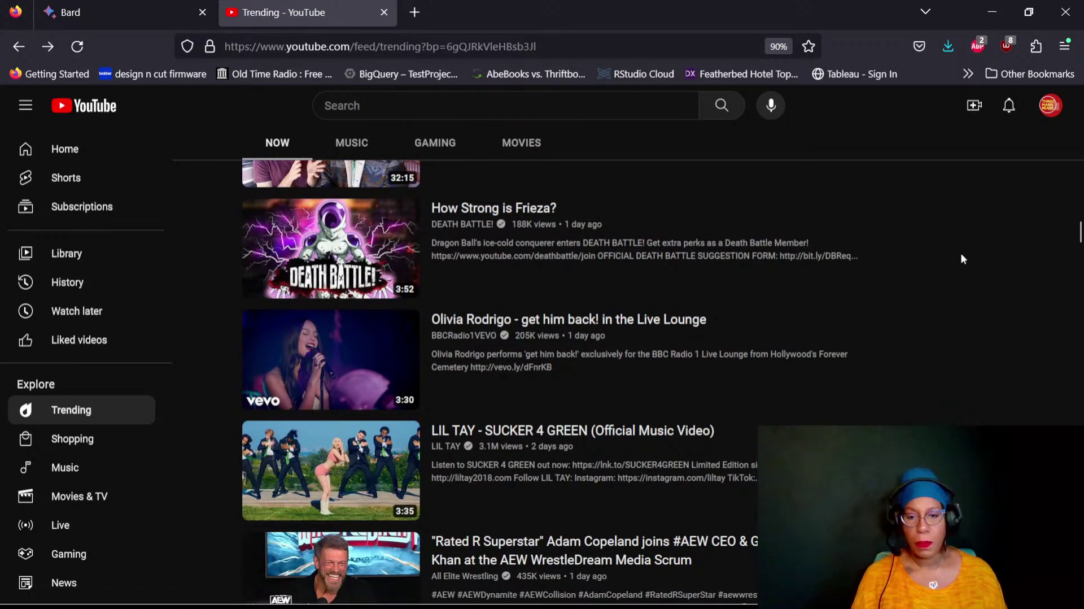
scroll(962, 259, down, 2)
scroll(963, 259, down, 1)
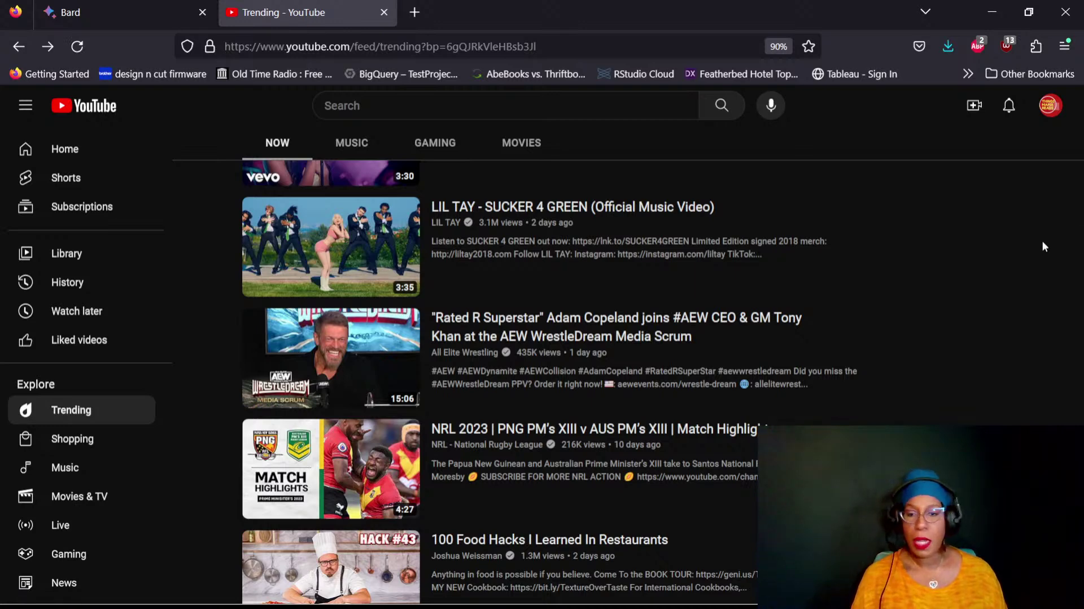
scroll(1043, 242, down, 4)
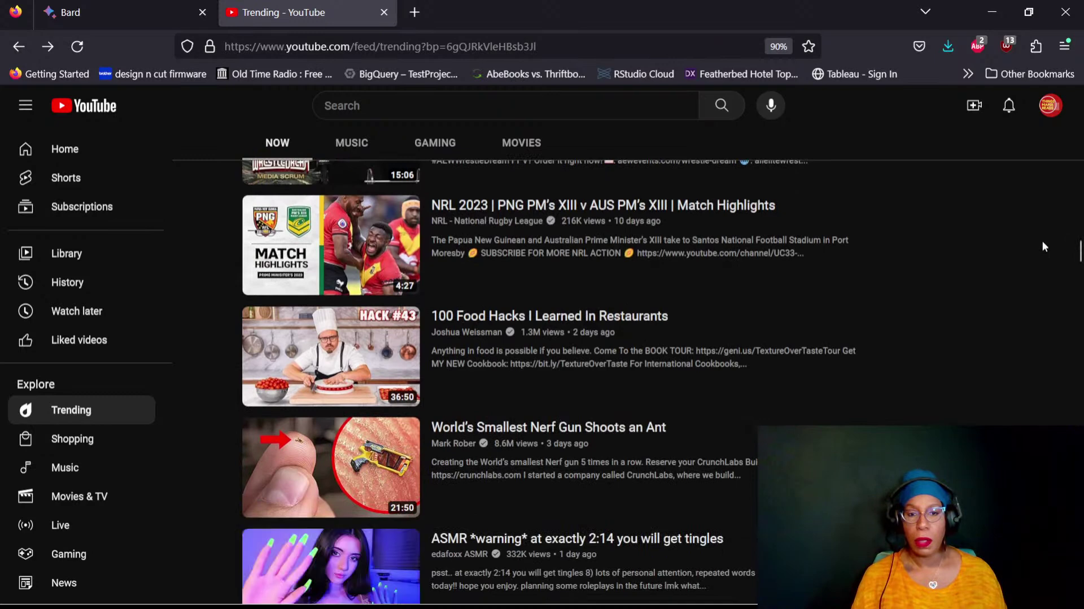
scroll(1042, 241, down, 1)
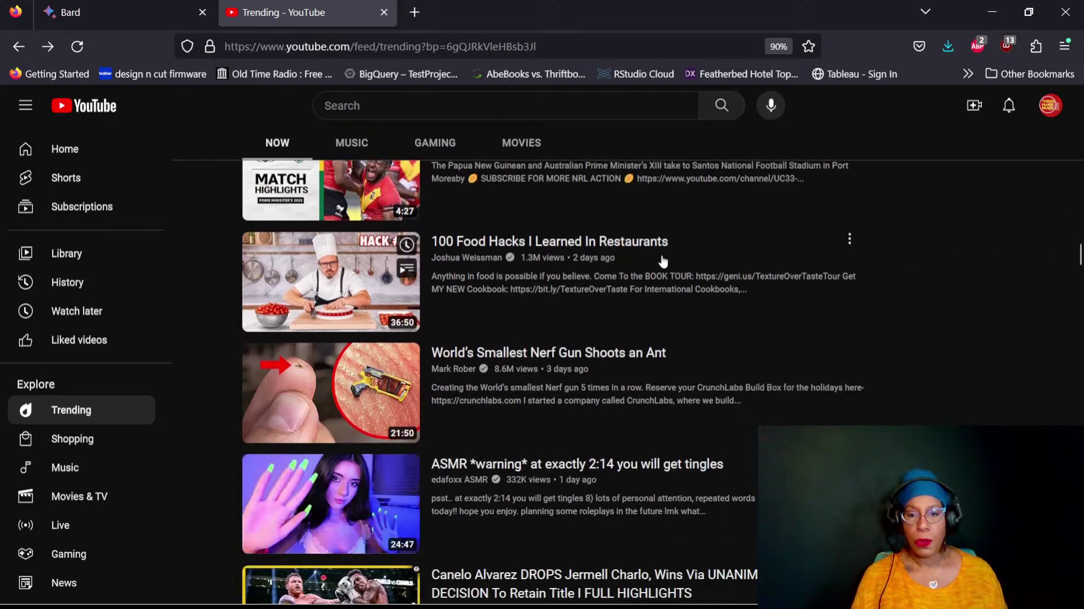
scroll(943, 246, down, 9)
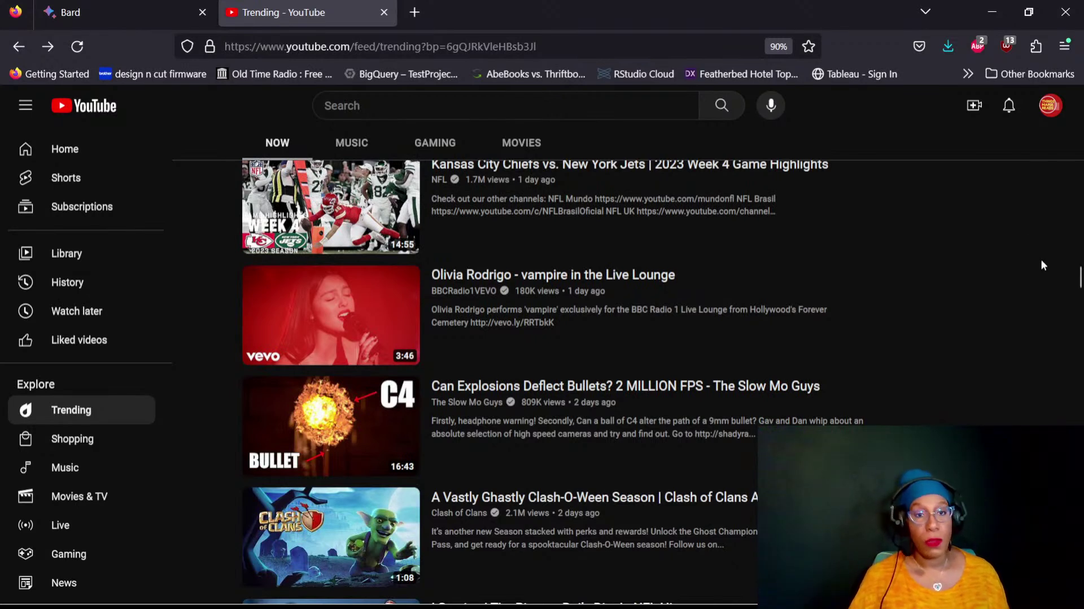
drag(1080, 276, 1079, 97)
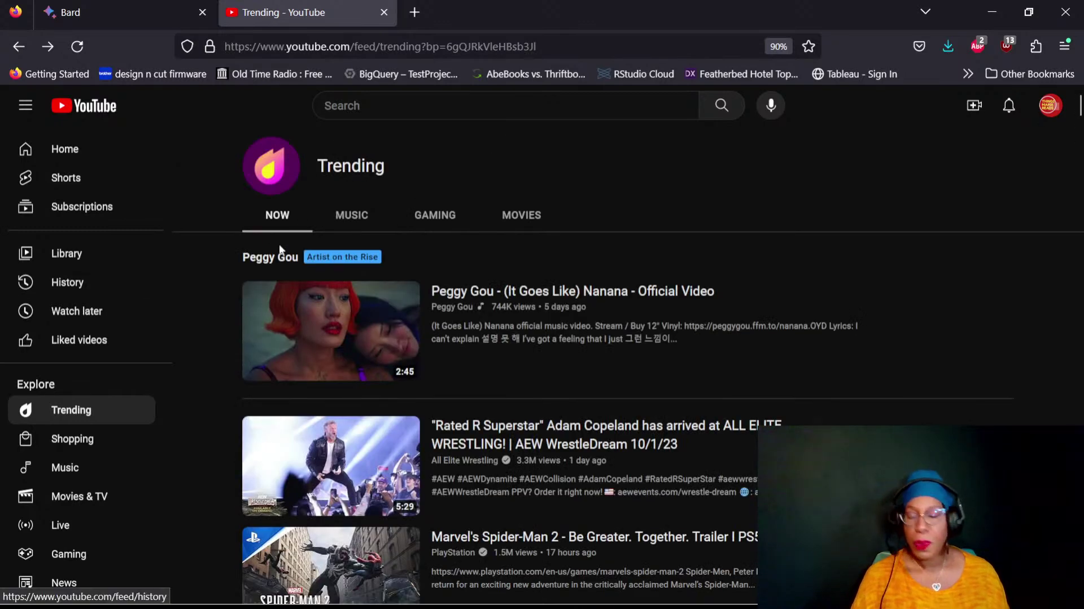
Browse YouTube's Music, Gaming and Movies trending lists, then switch back to the Bard tab
click(346, 225)
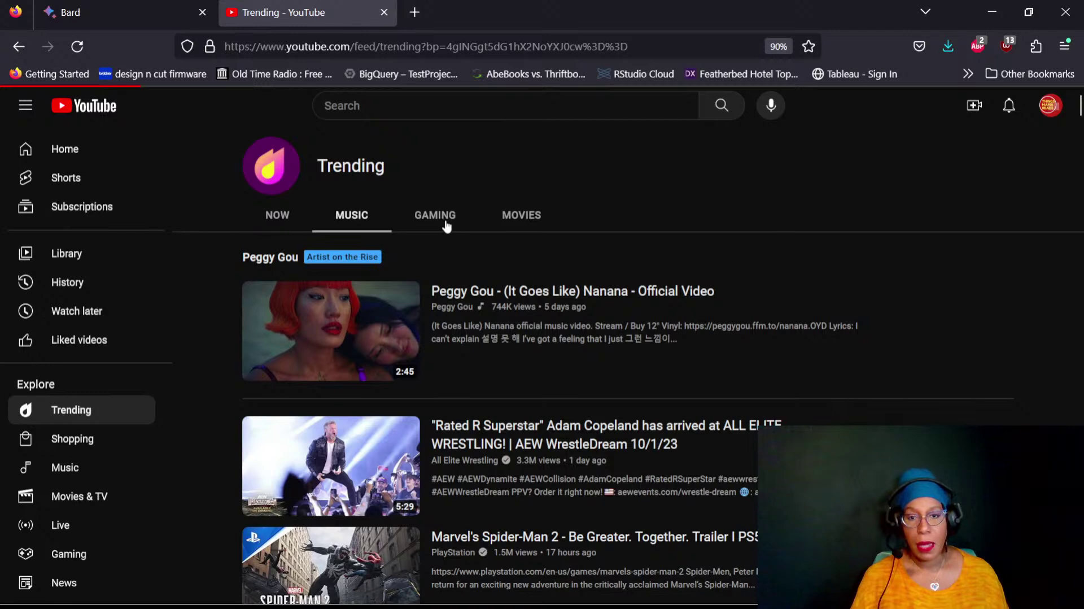
click(446, 225)
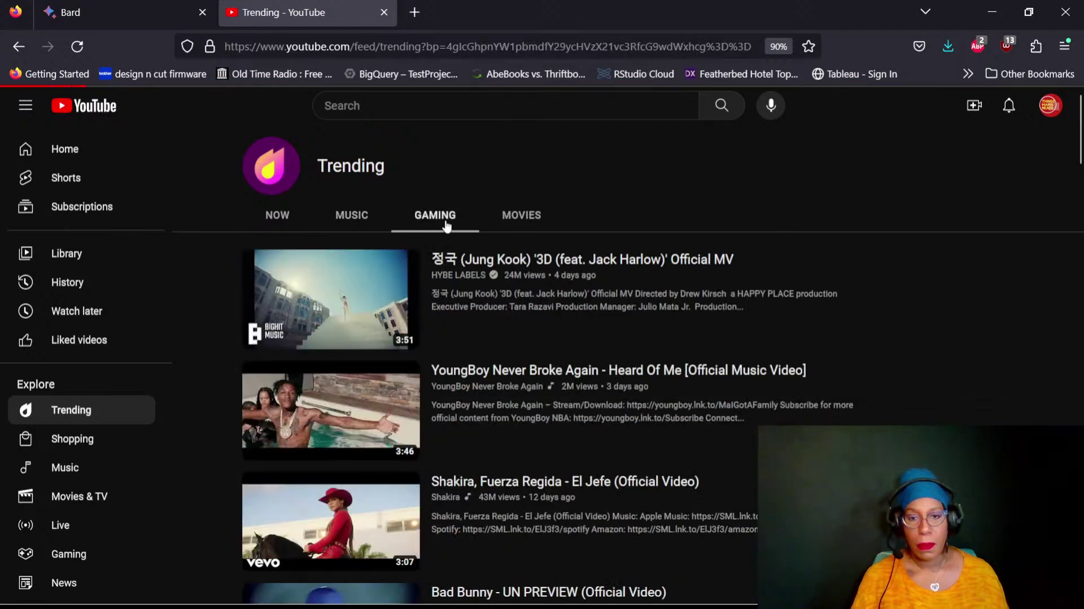
click(518, 224)
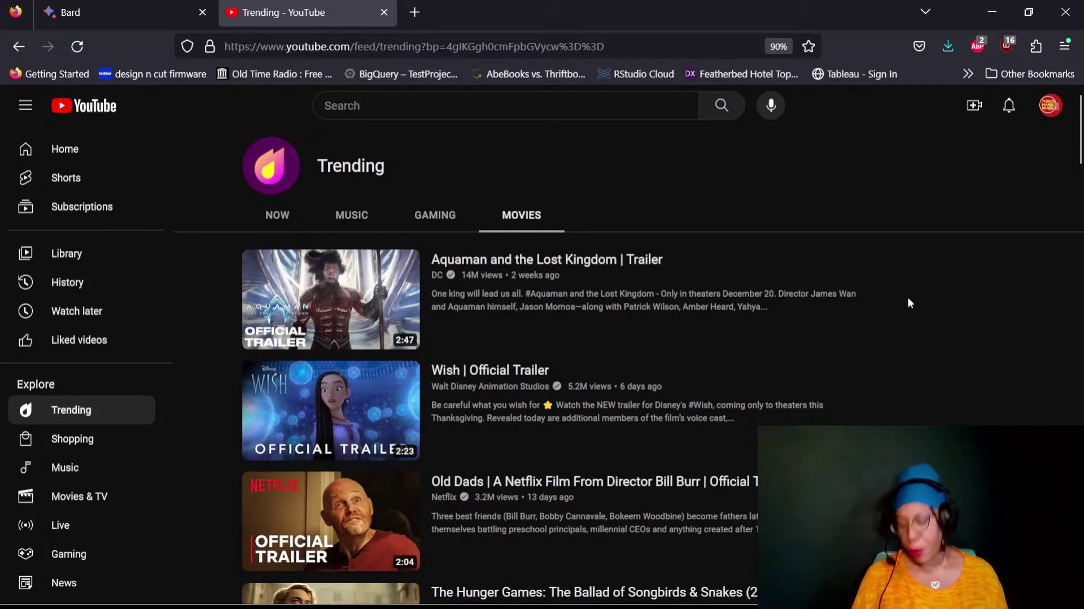
click(88, 14)
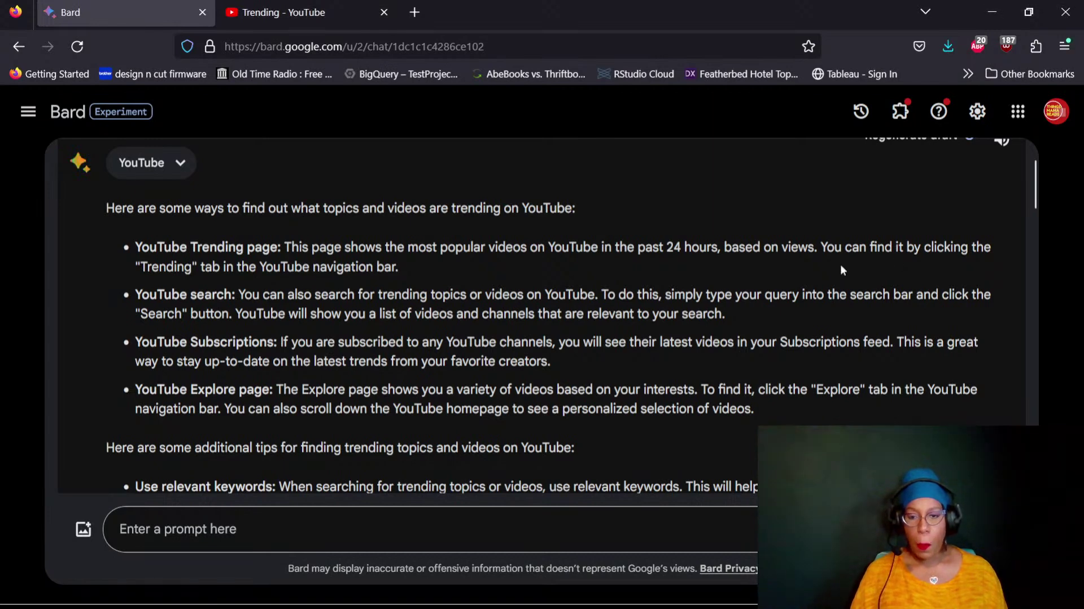
Scroll past Bard's answer and type 'Please tell me about Google Trends' in the prompt box
scroll(842, 270, down, 10)
scroll(840, 271, down, 8)
scroll(840, 271, down, 5)
scroll(790, 280, down, 3)
scroll(788, 280, down, 8)
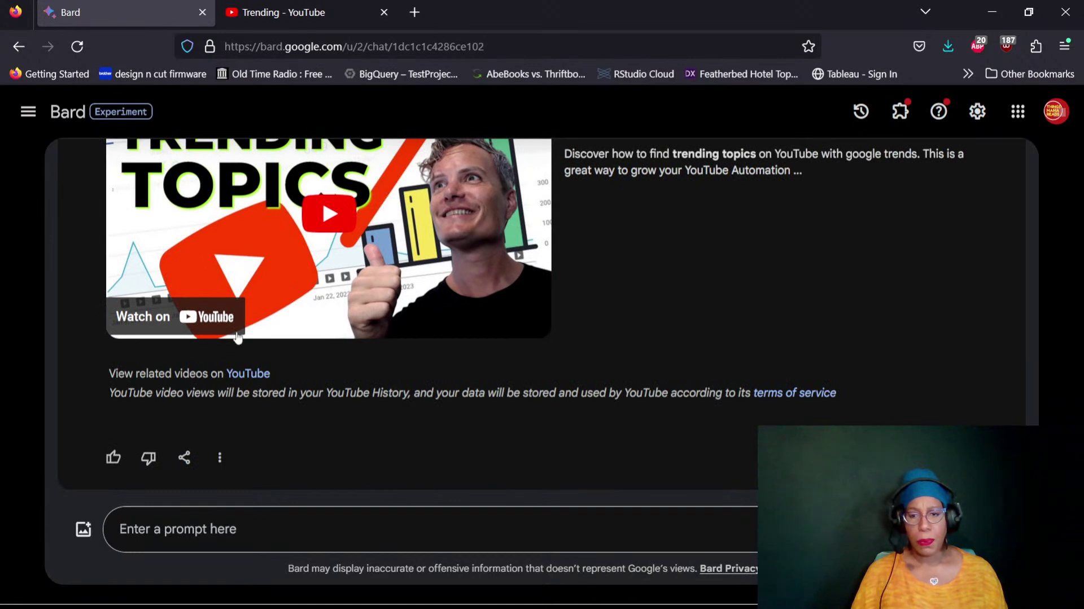
click(372, 529)
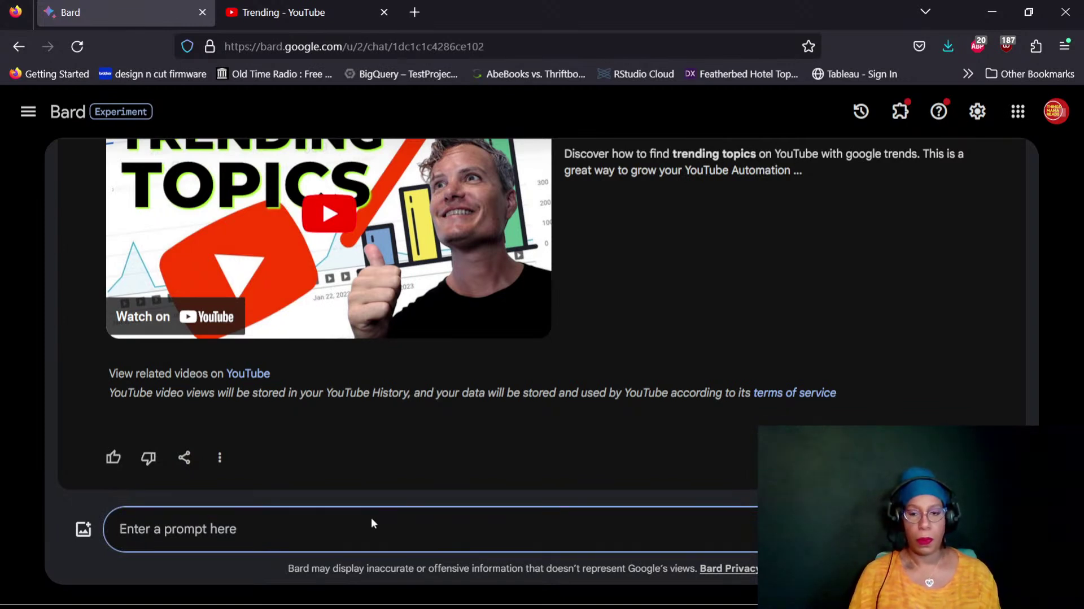
text(Please )
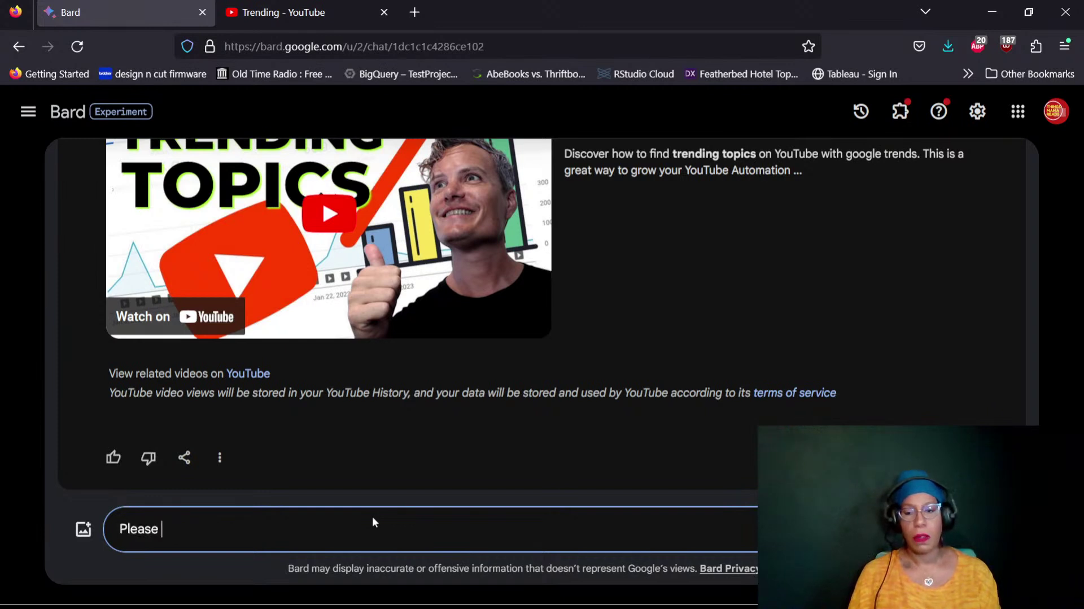
text(tell me about)
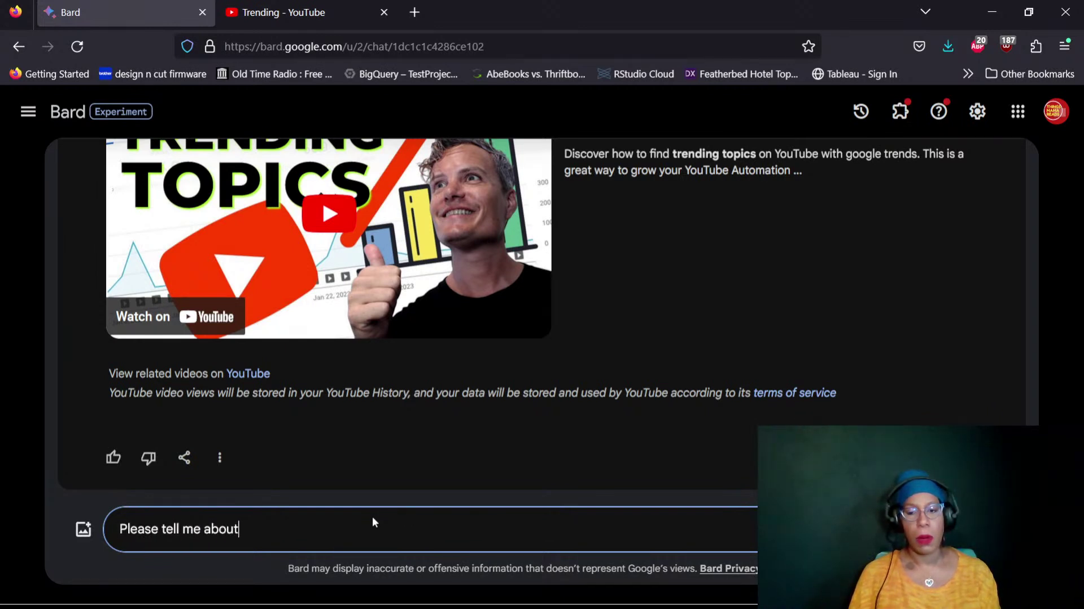
text( Google )
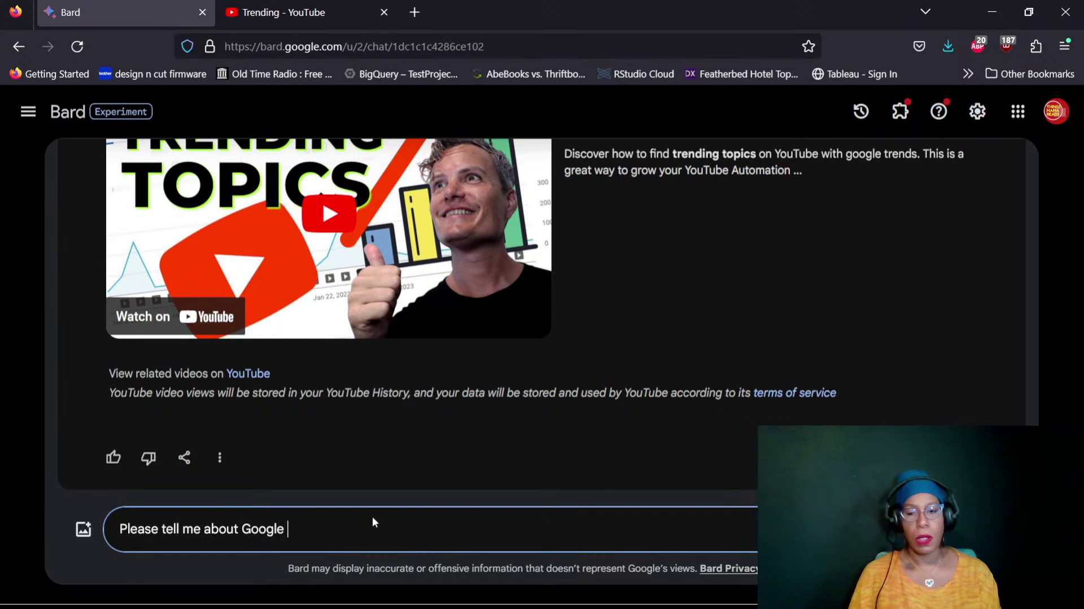
text(Trends)
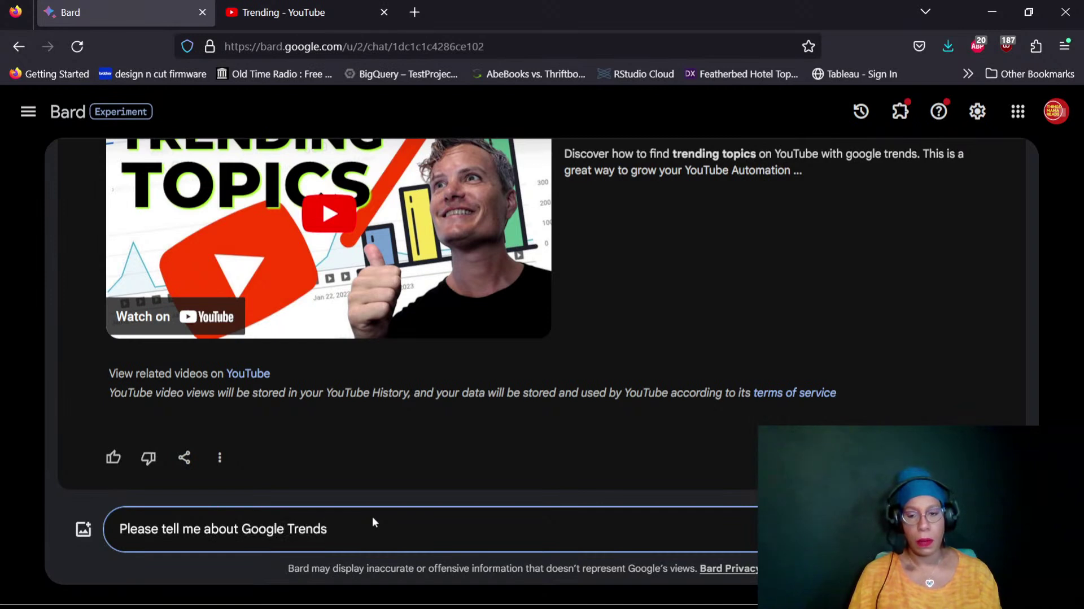
Submit the 'Please tell me about Google Trends' prompt and wait for Bard's explanation
key(Return)
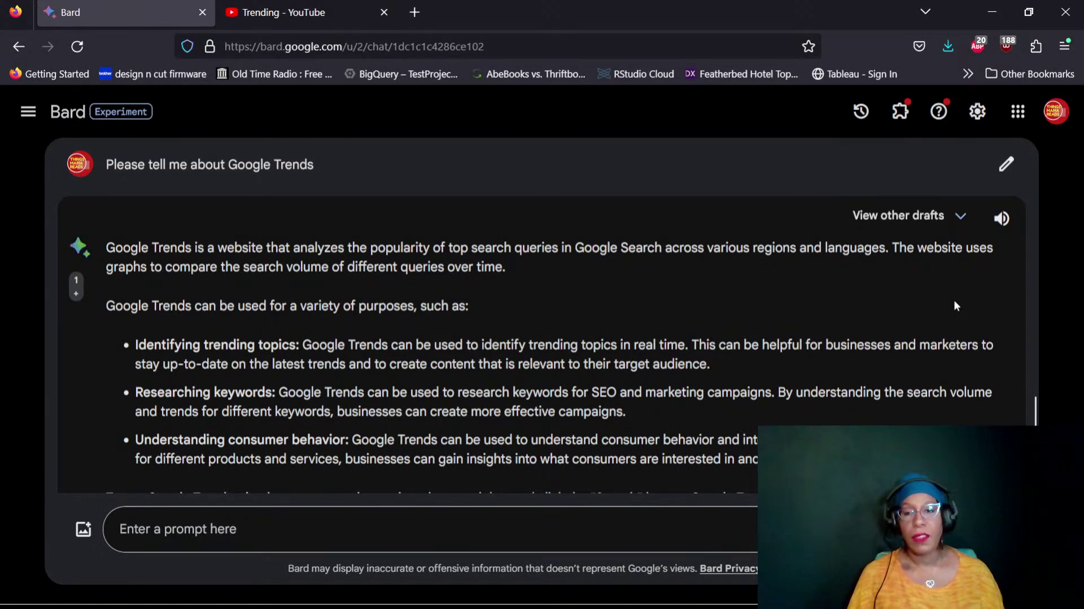
scroll(954, 299, down, 2)
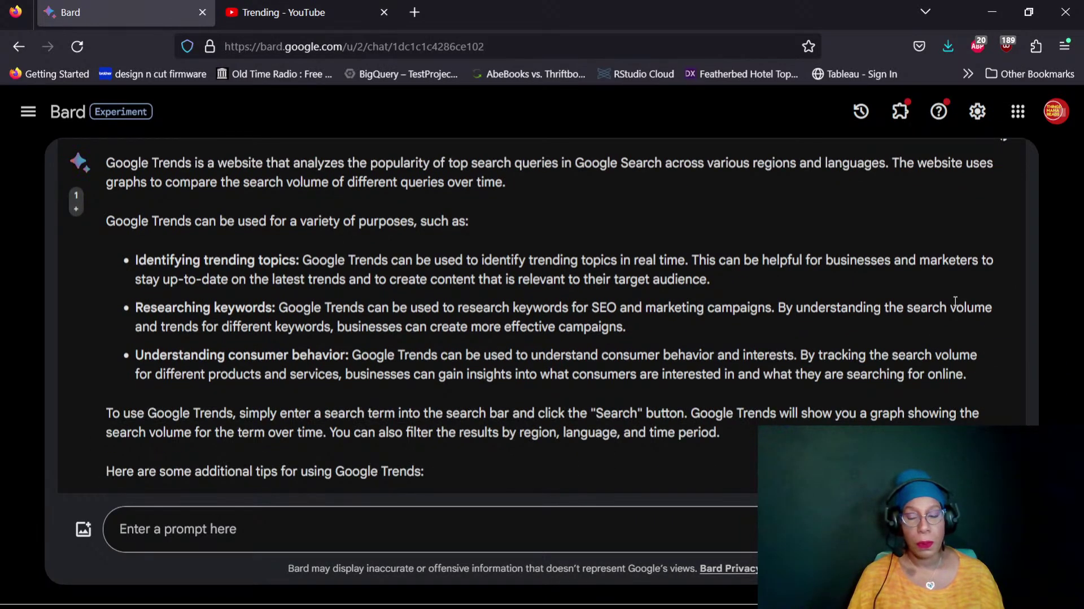
scroll(954, 300, down, 2)
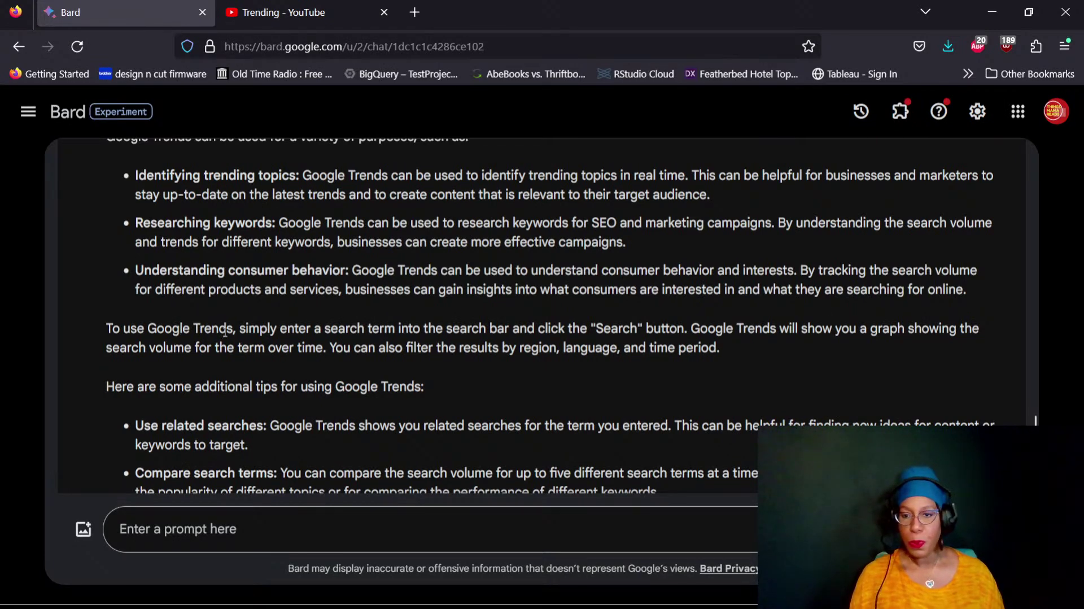
scroll(263, 327, down, 3)
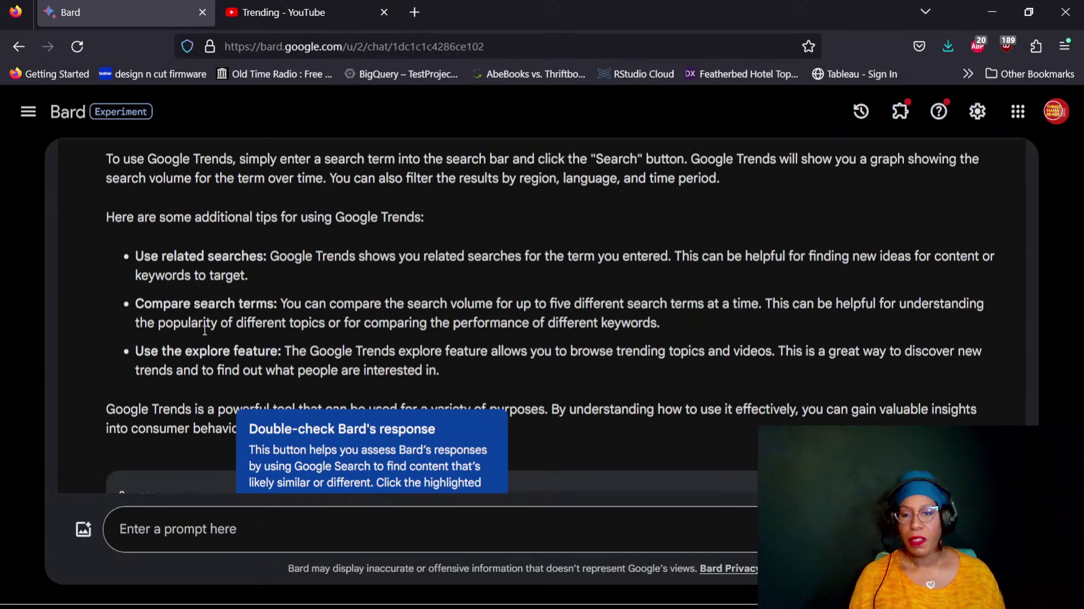
scroll(303, 200, up, 2)
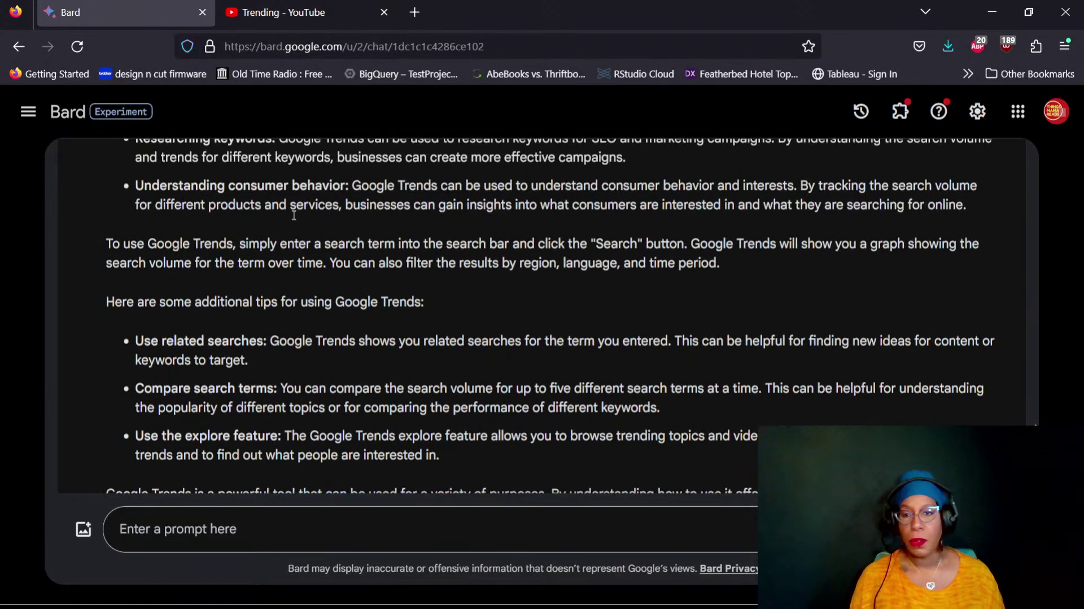
scroll(367, 289, down, 3)
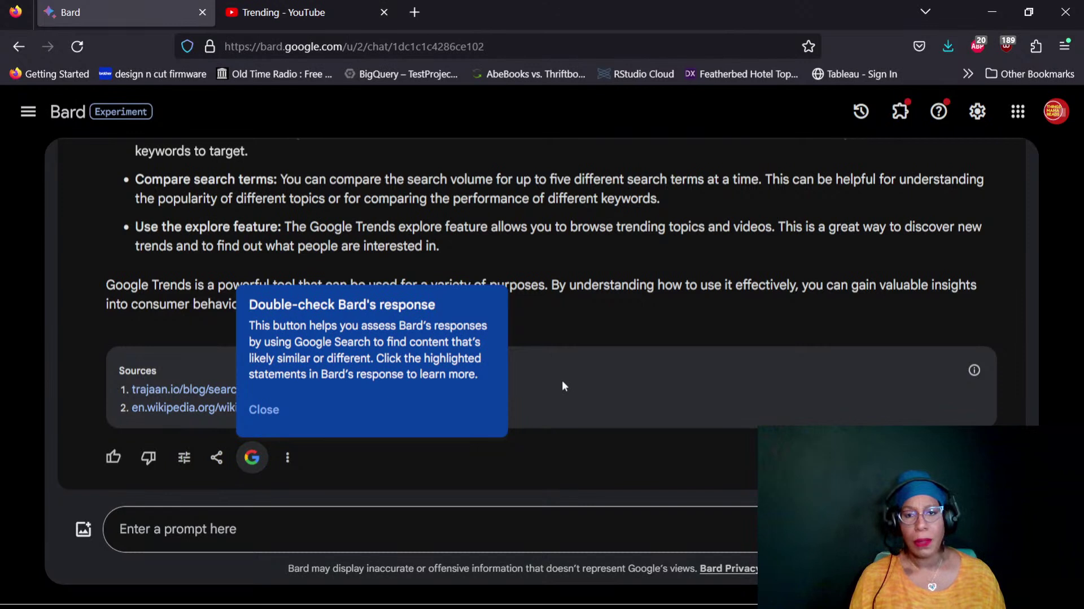
click(598, 323)
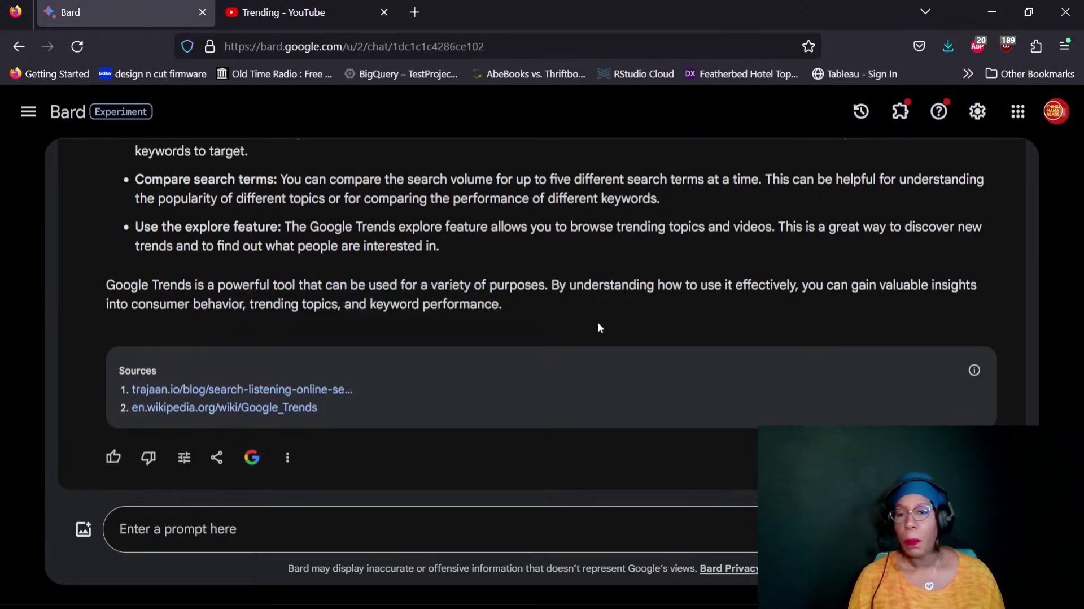
Search DuckDuckGo for 'google trends' from a new browser tab
click(414, 11)
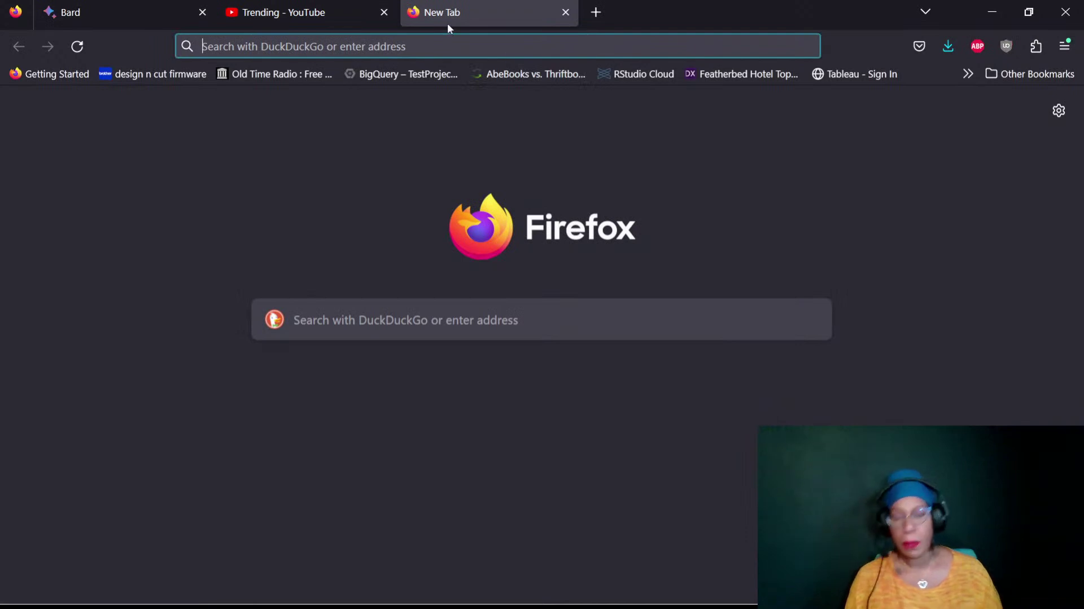
text(google trends)
key(Return)
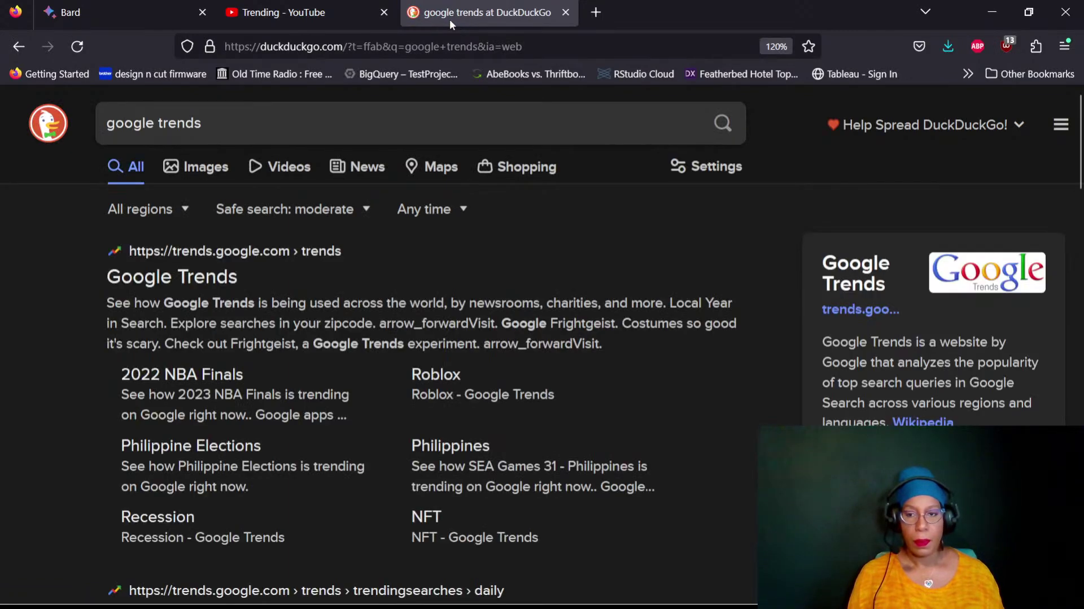
click(236, 255)
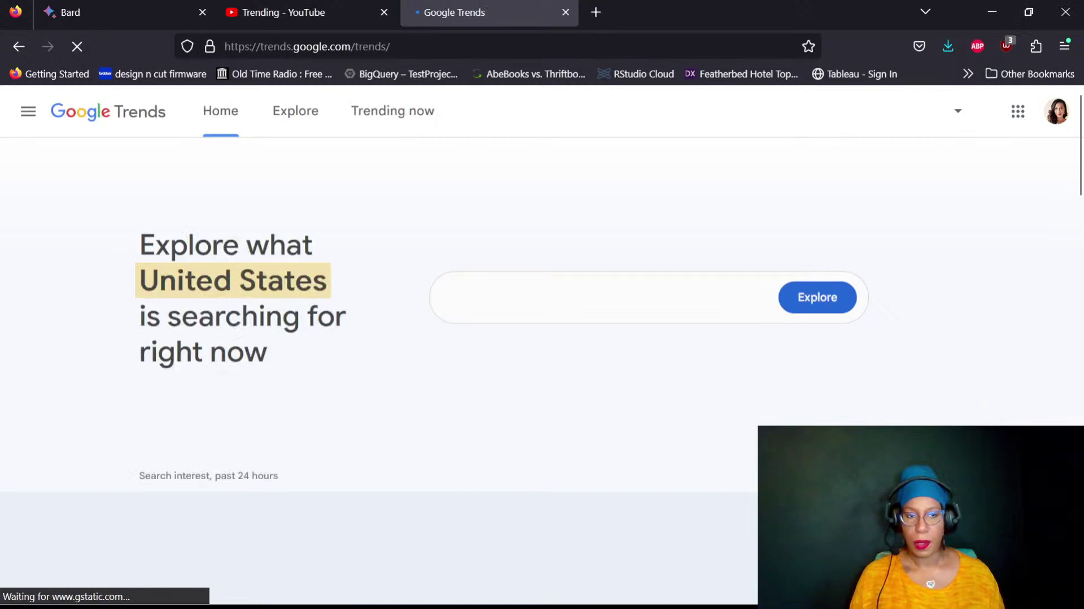
click(1057, 113)
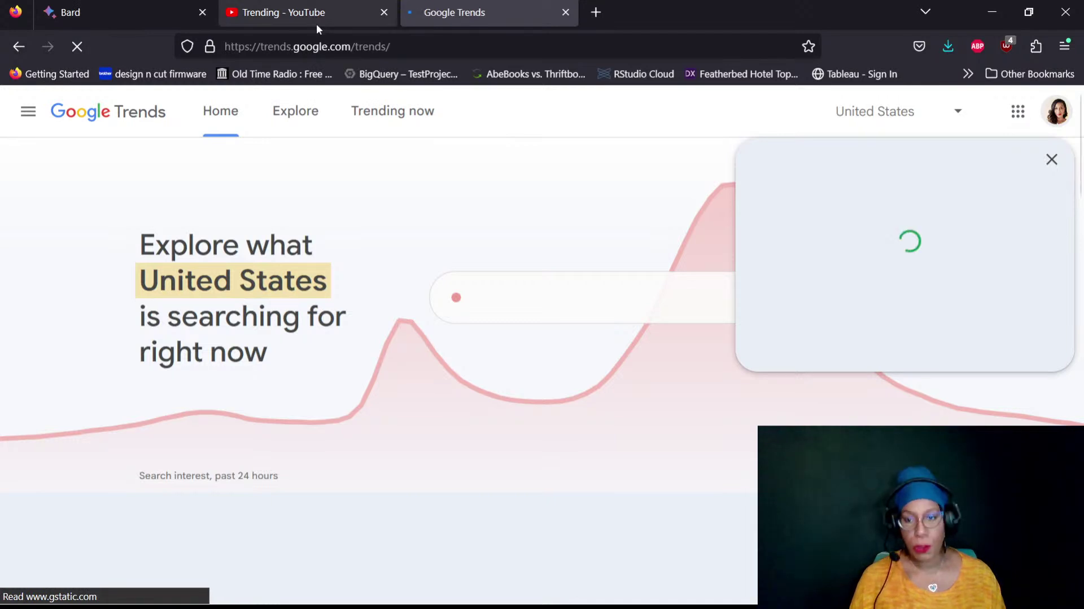
click(1052, 162)
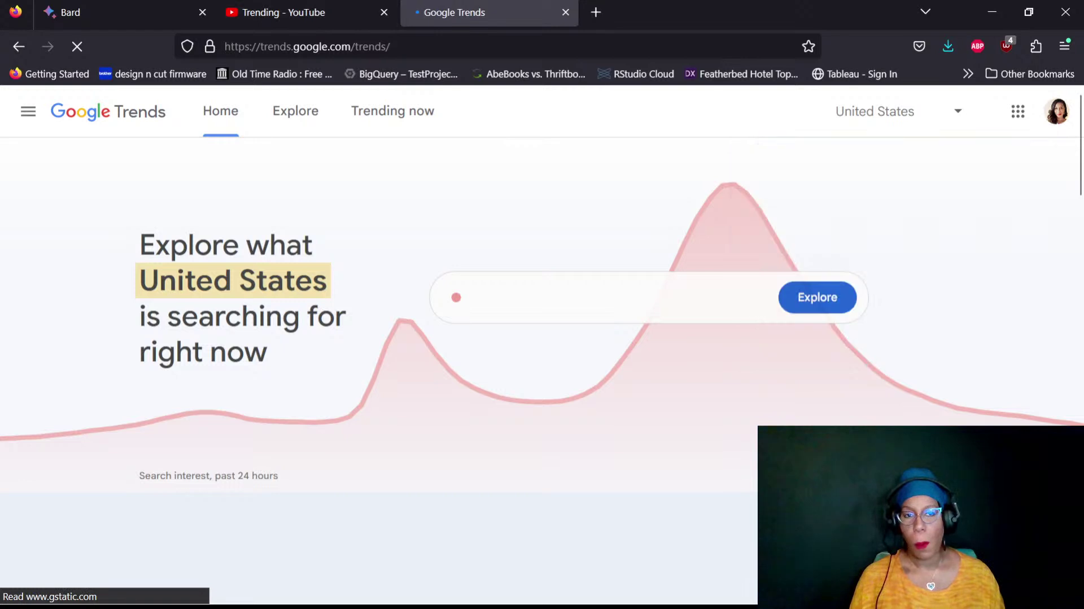
text(P)
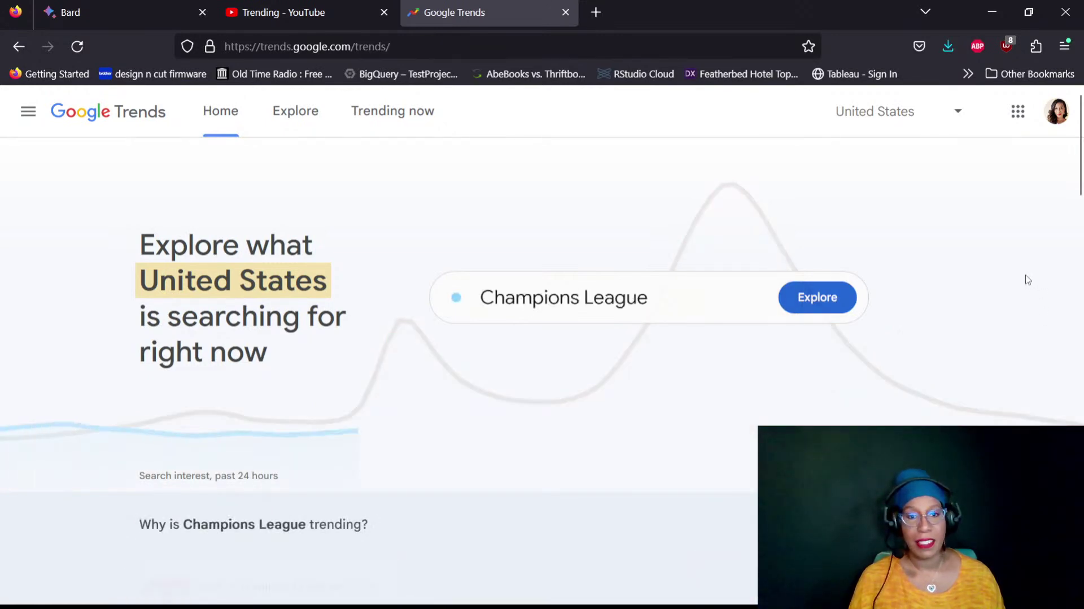
scroll(1028, 280, down, 4)
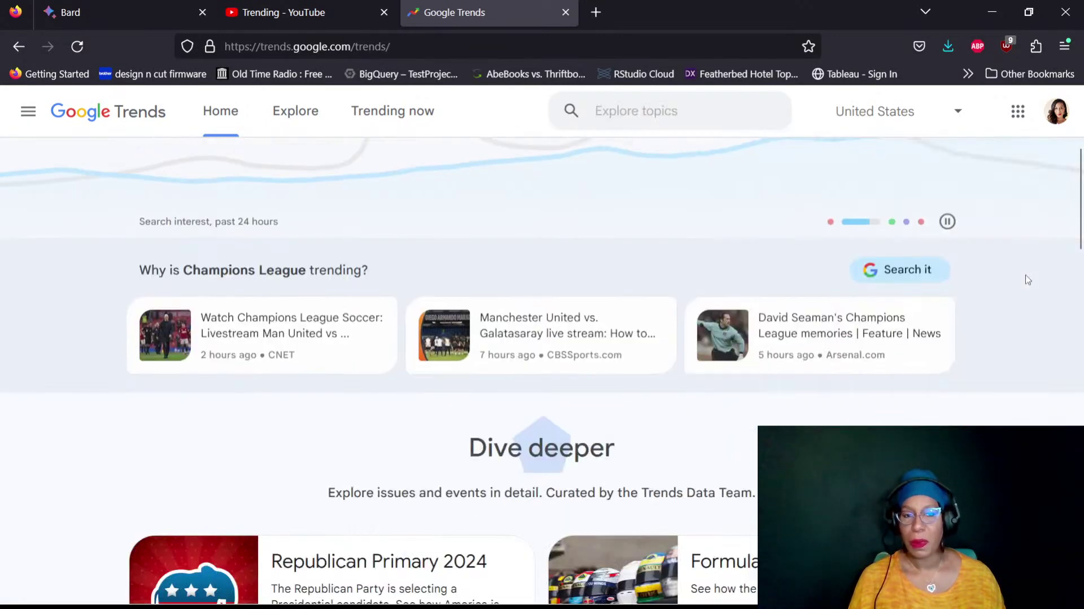
scroll(1028, 280, up, 4)
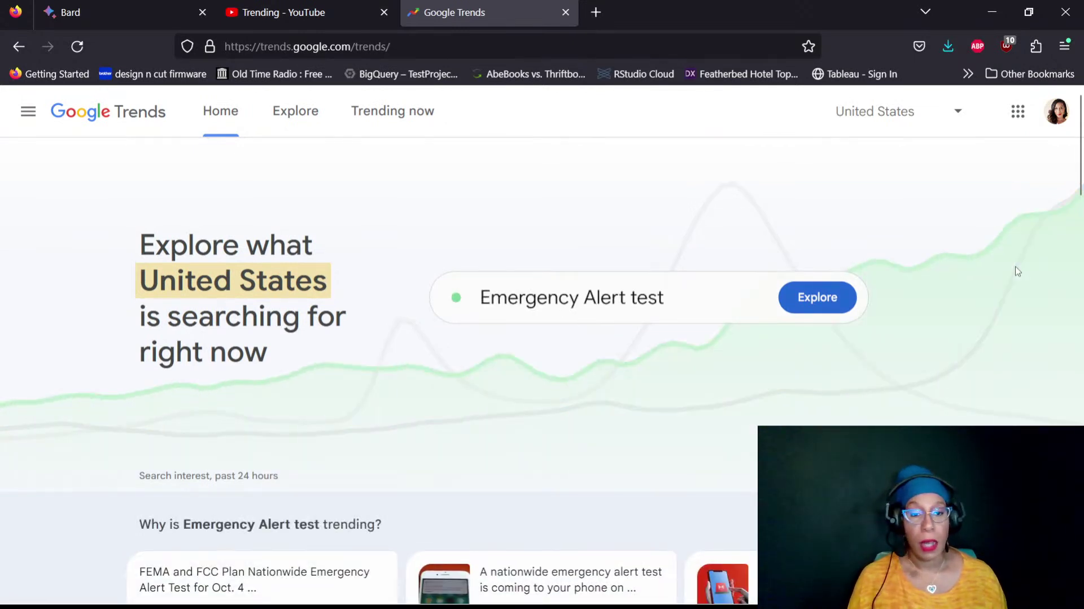
click(1058, 116)
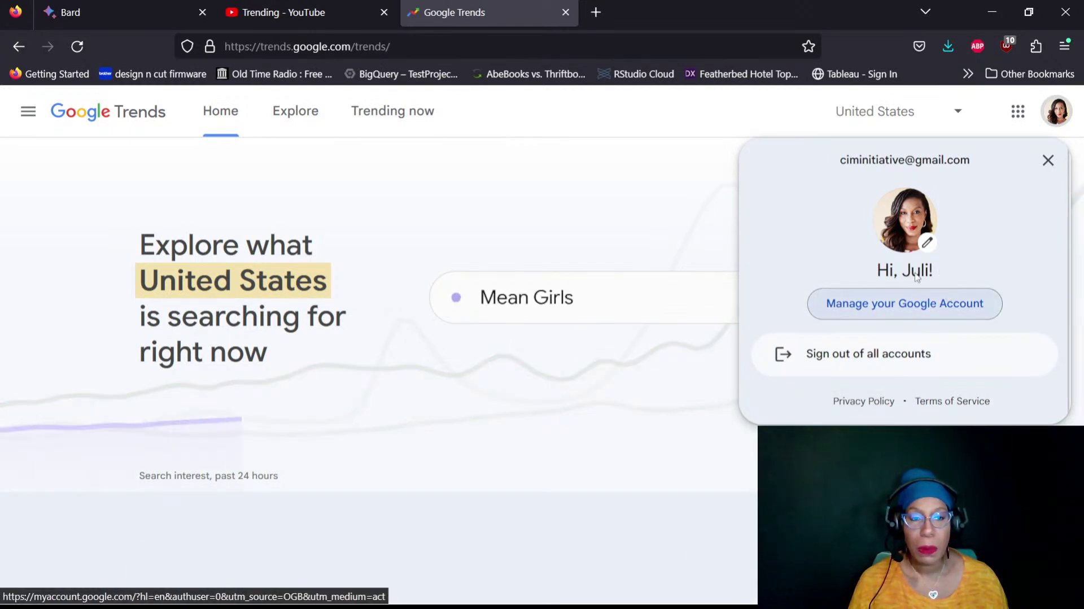
click(906, 305)
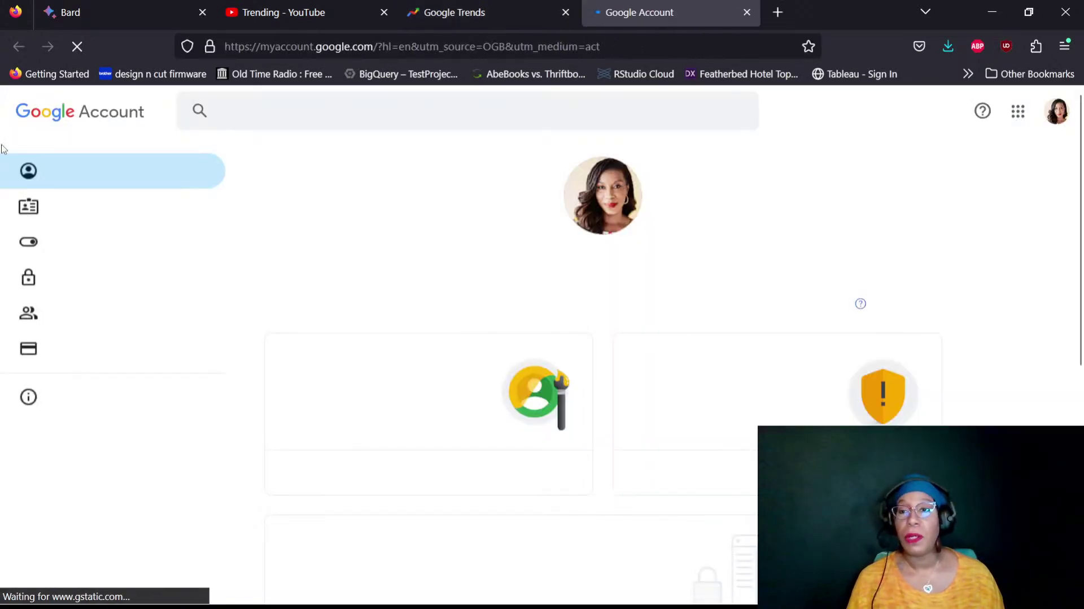
click(747, 12)
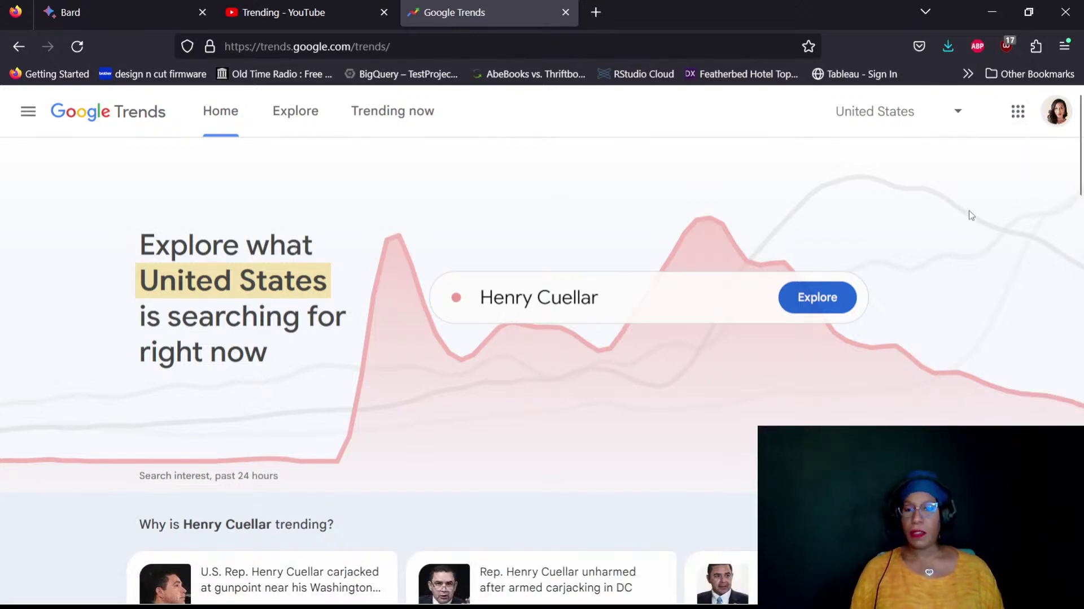
Open the United States region dropdown and scroll through the list of countries
scroll(961, 237, down, 3)
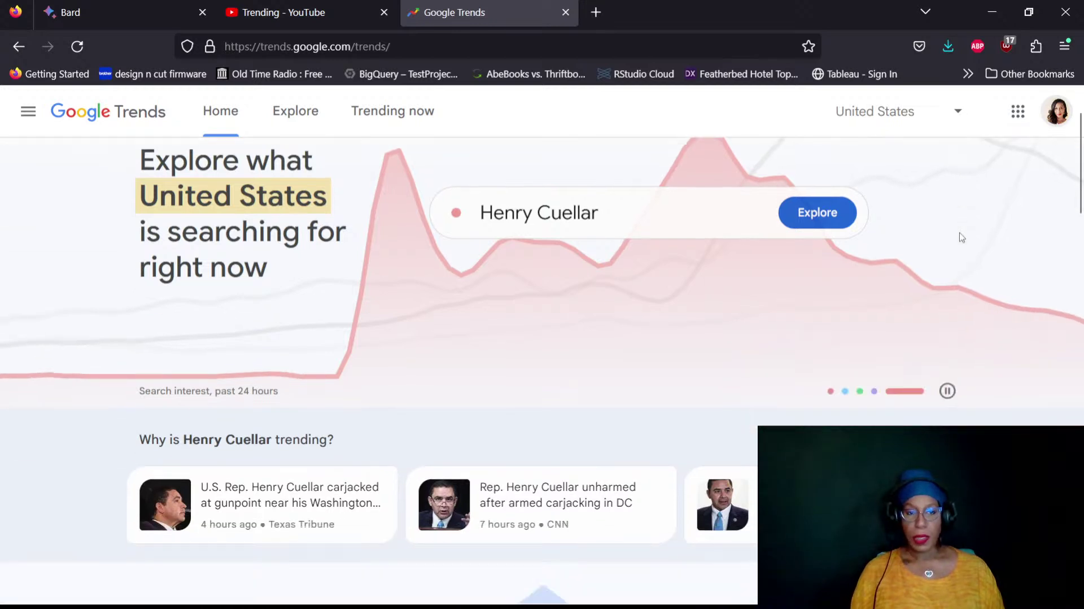
scroll(961, 237, up, 3)
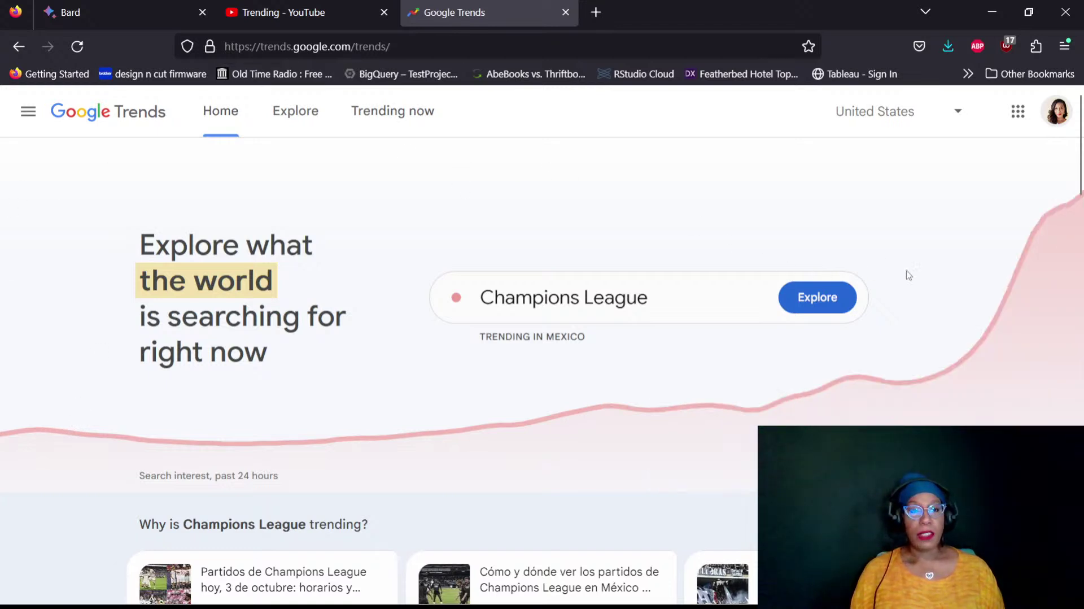
click(937, 121)
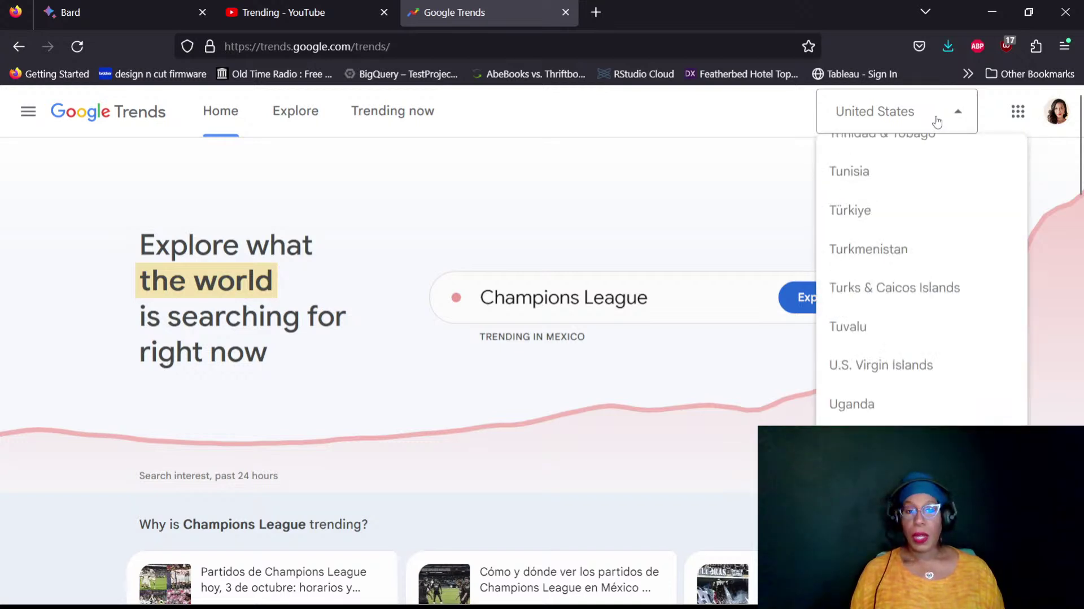
scroll(961, 388, up, 6)
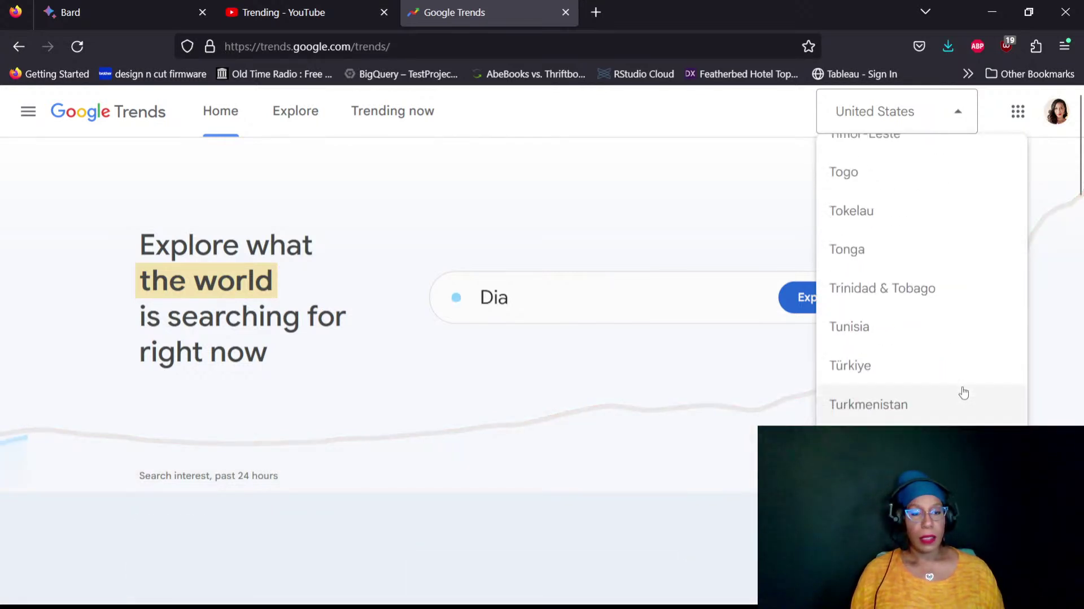
scroll(963, 391, up, 8)
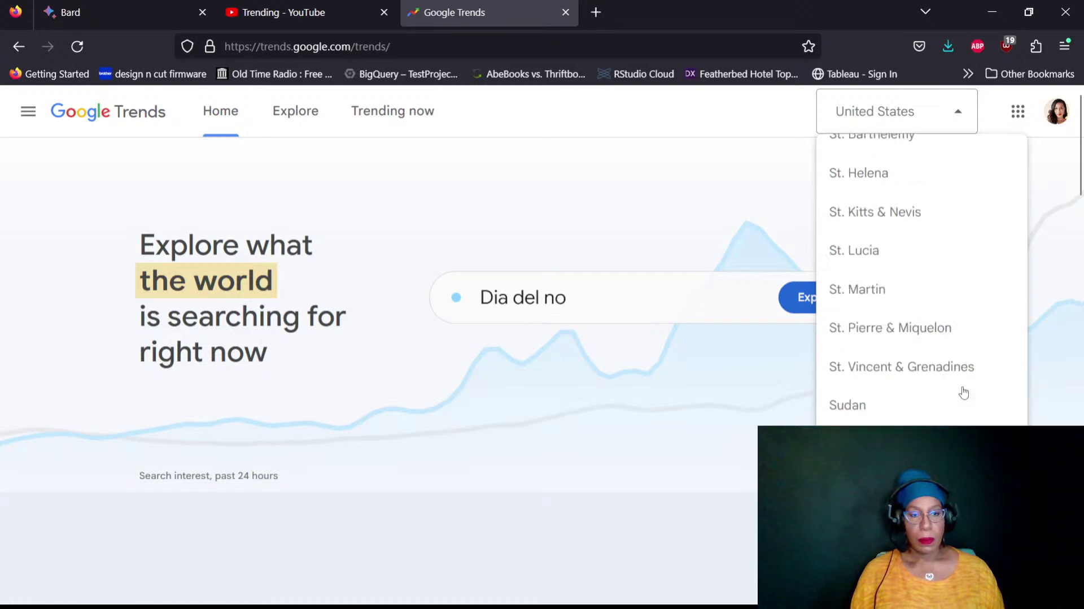
scroll(963, 391, up, 10)
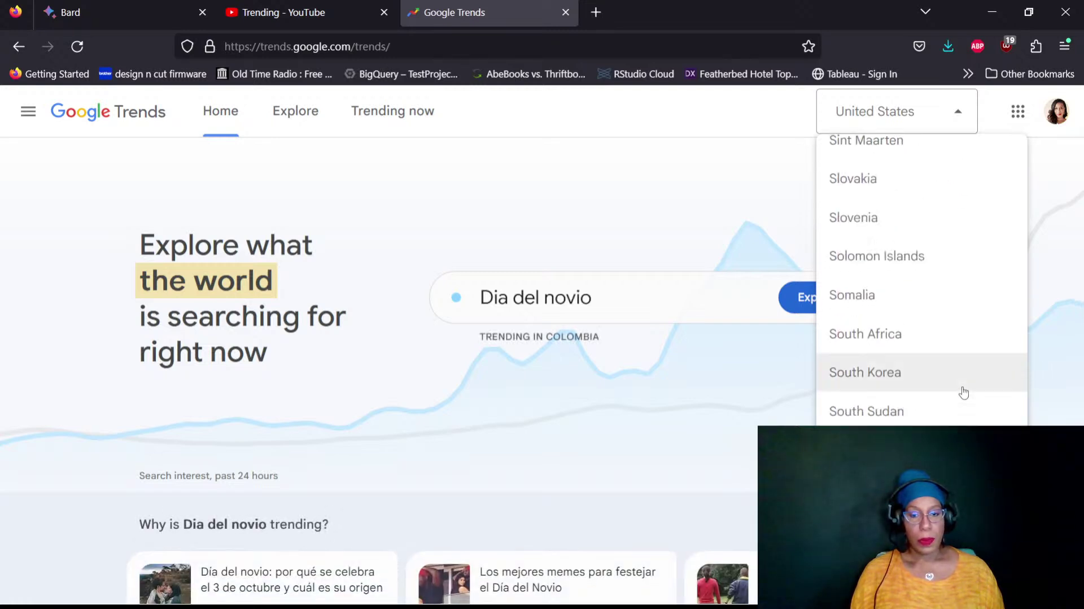
scroll(963, 392, up, 10)
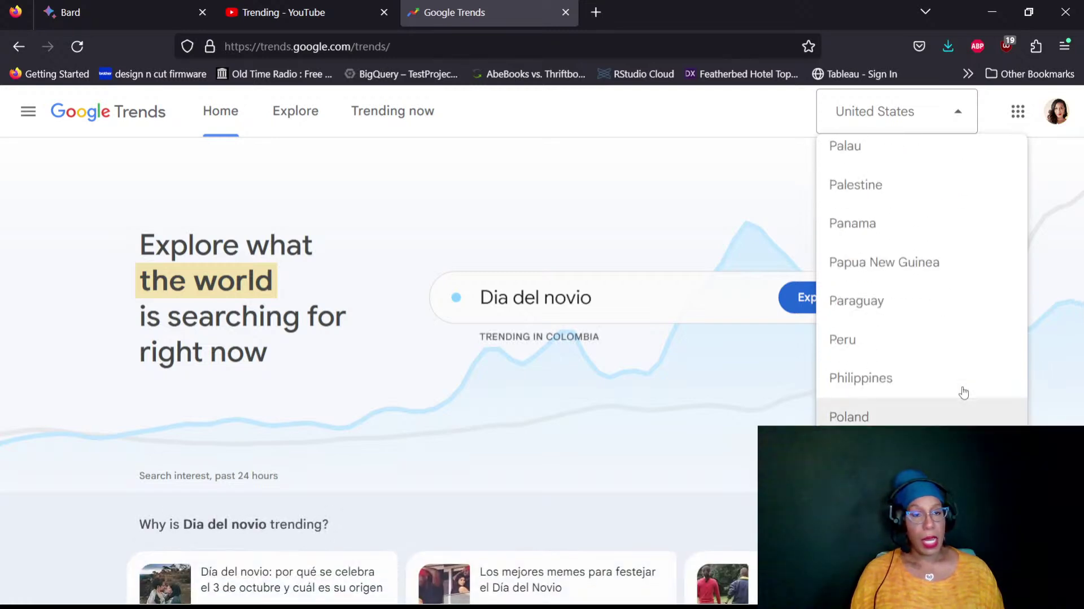
scroll(963, 392, up, 2)
scroll(963, 391, up, 6)
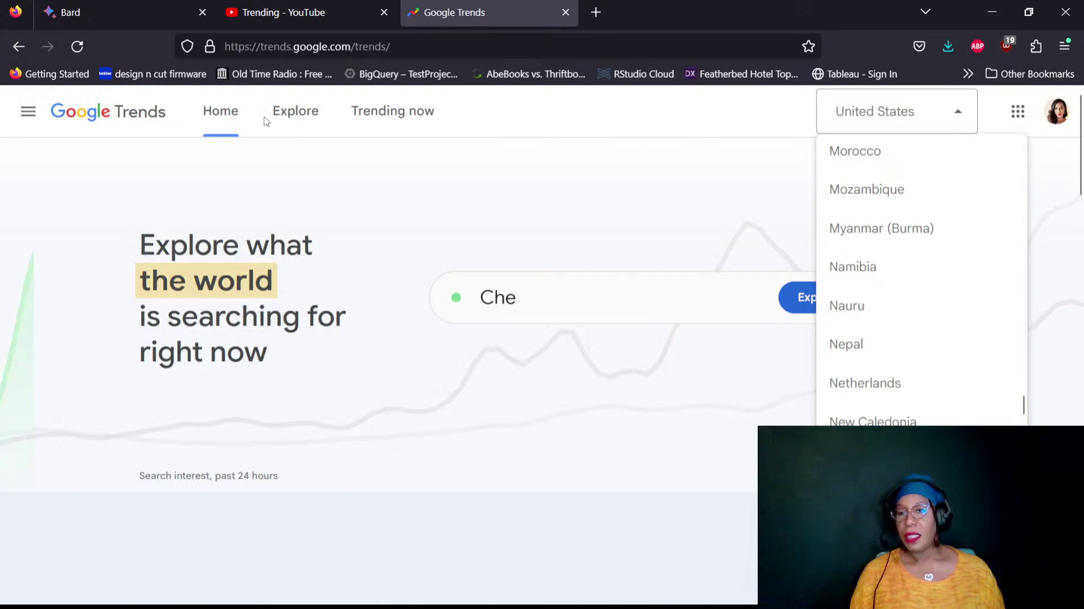
Open the Trending now daily searches and expand the Powerball trend's details card
click(380, 118)
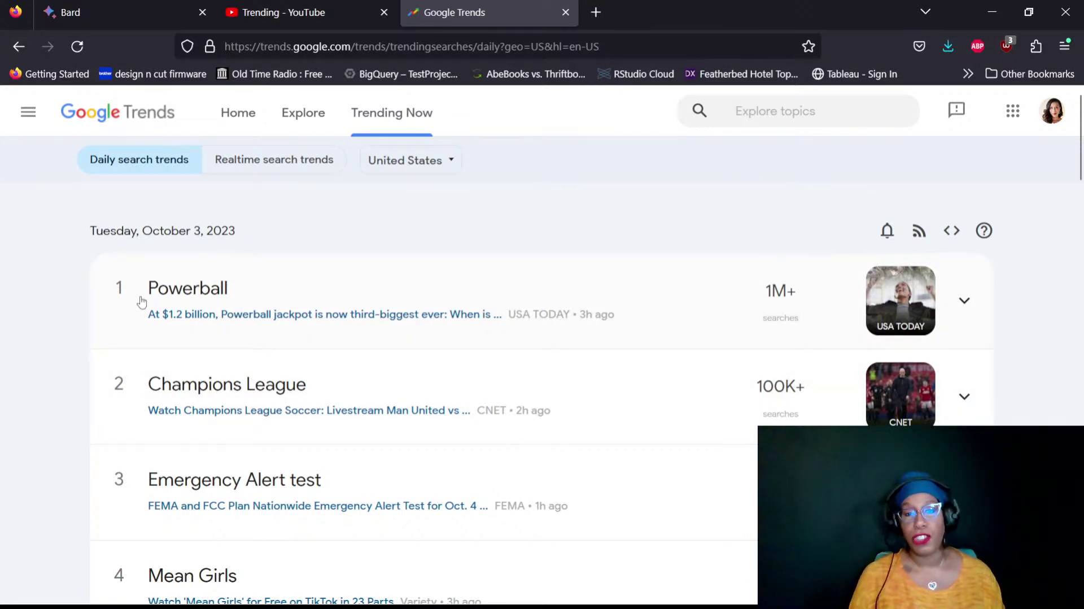
click(172, 291)
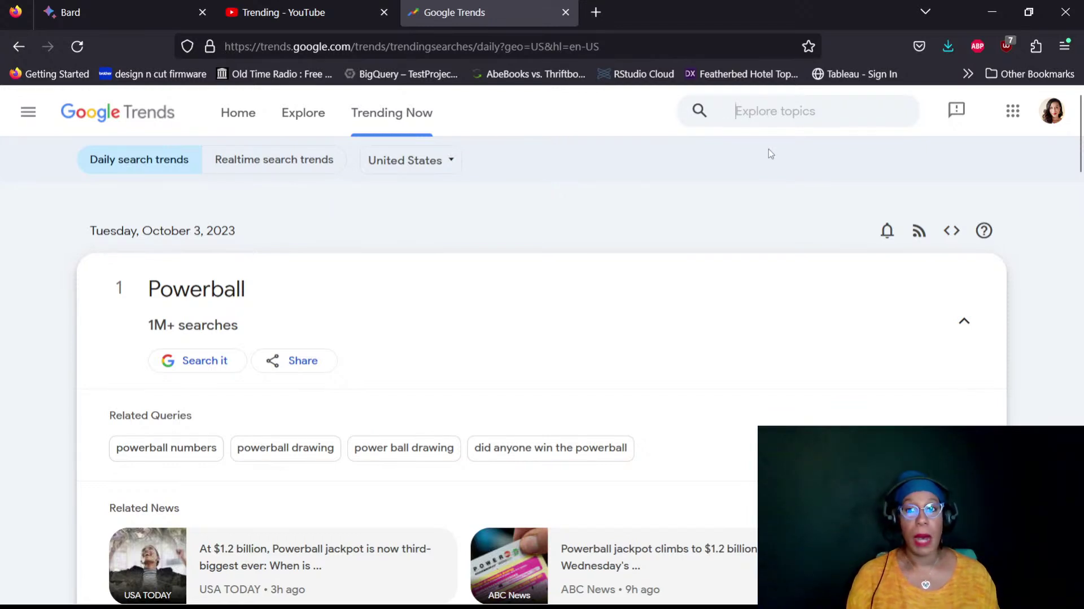
Explore 'powerball' as a search term and scroll down to Interest by subregion
text(powerb)
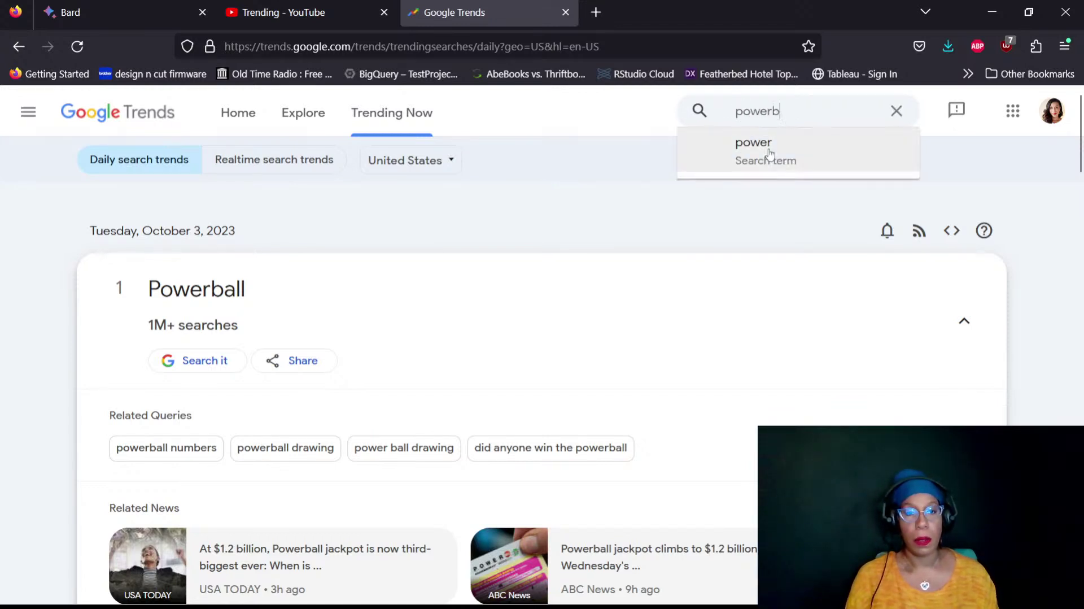
text(all)
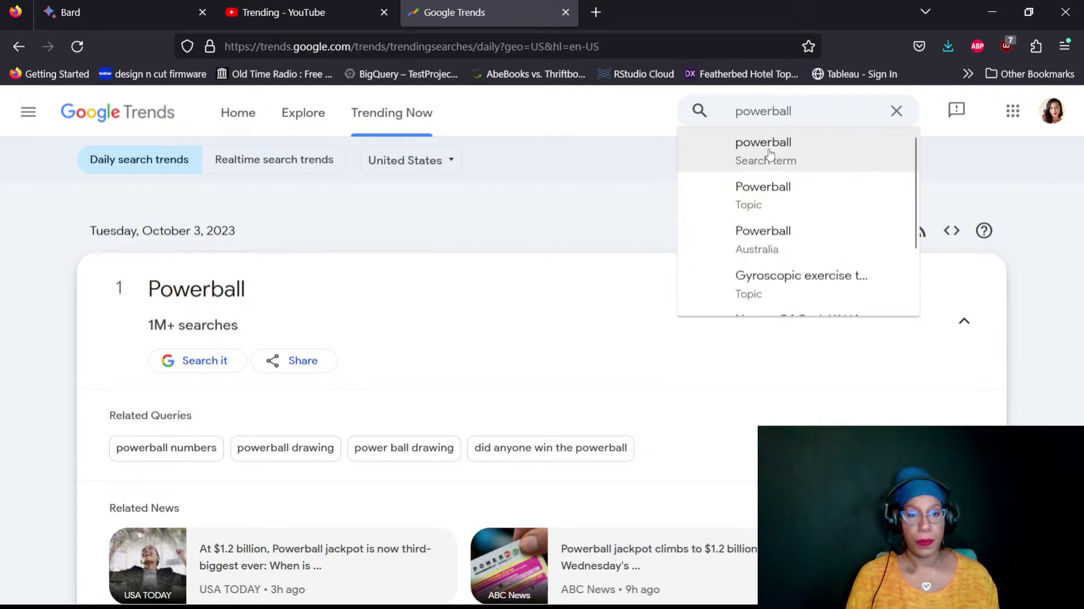
click(771, 154)
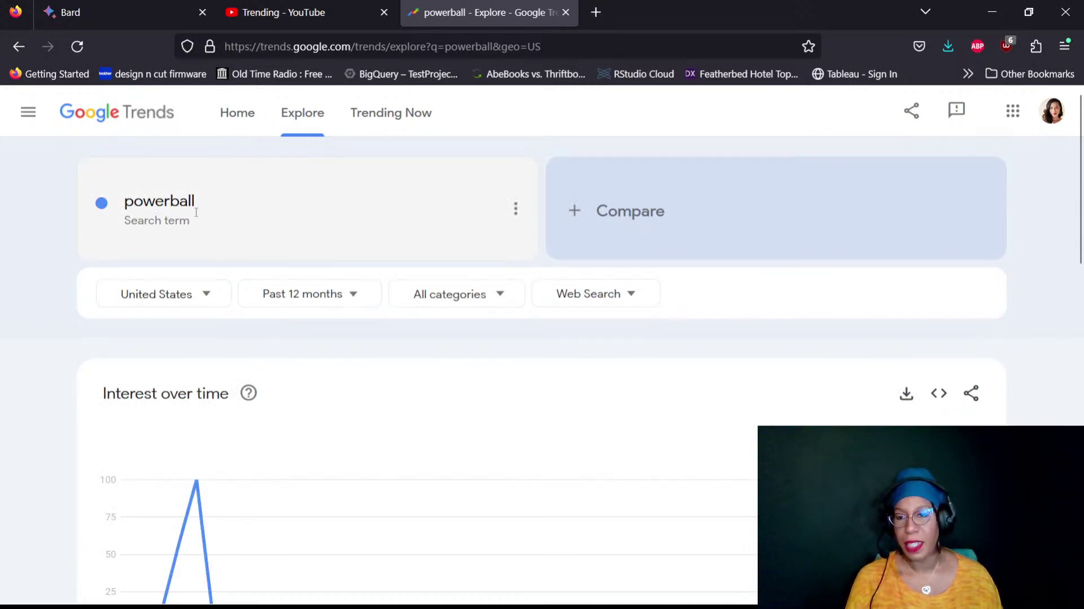
scroll(1074, 289, down, 3)
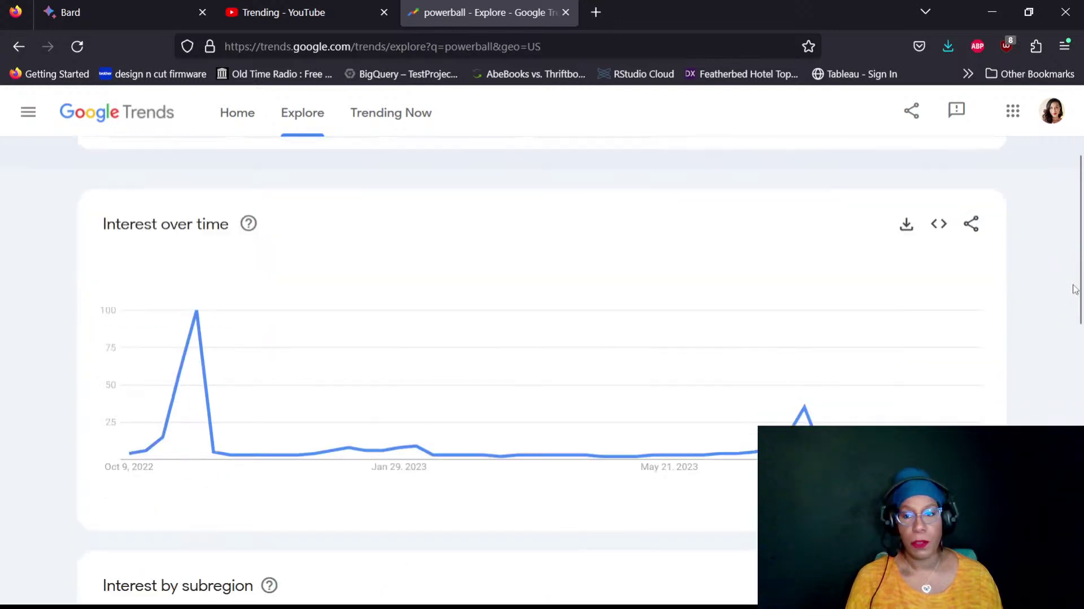
scroll(1075, 289, down, 2)
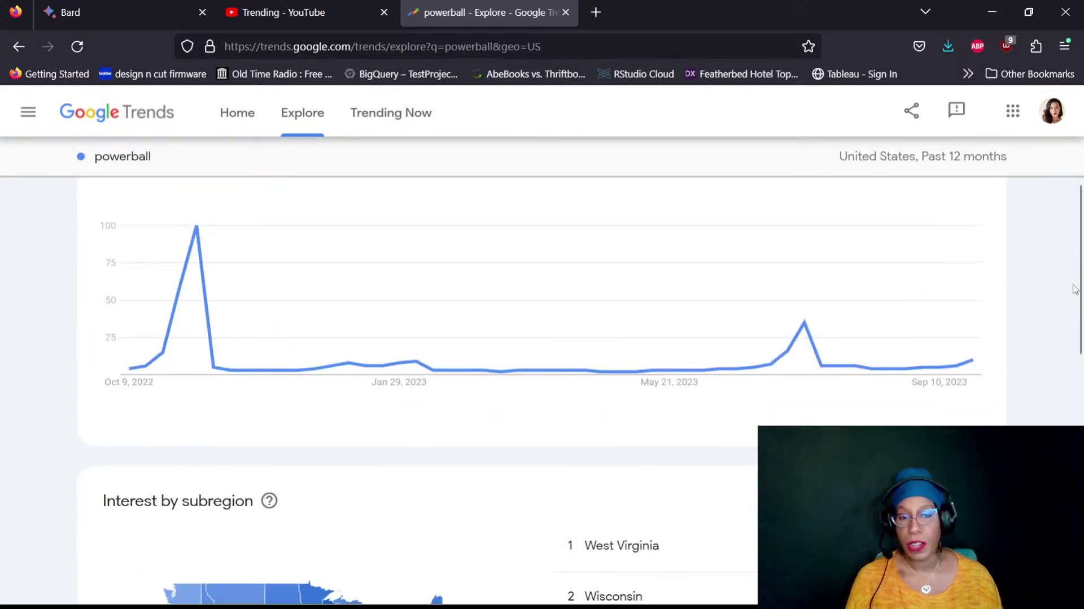
scroll(1028, 235, up, 5)
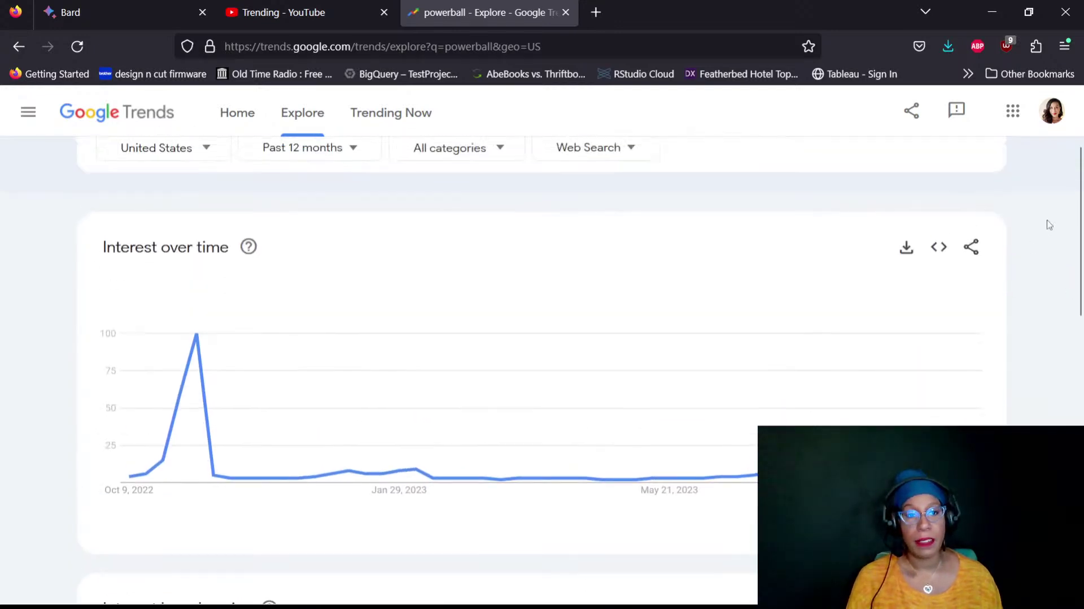
scroll(1040, 223, down, 4)
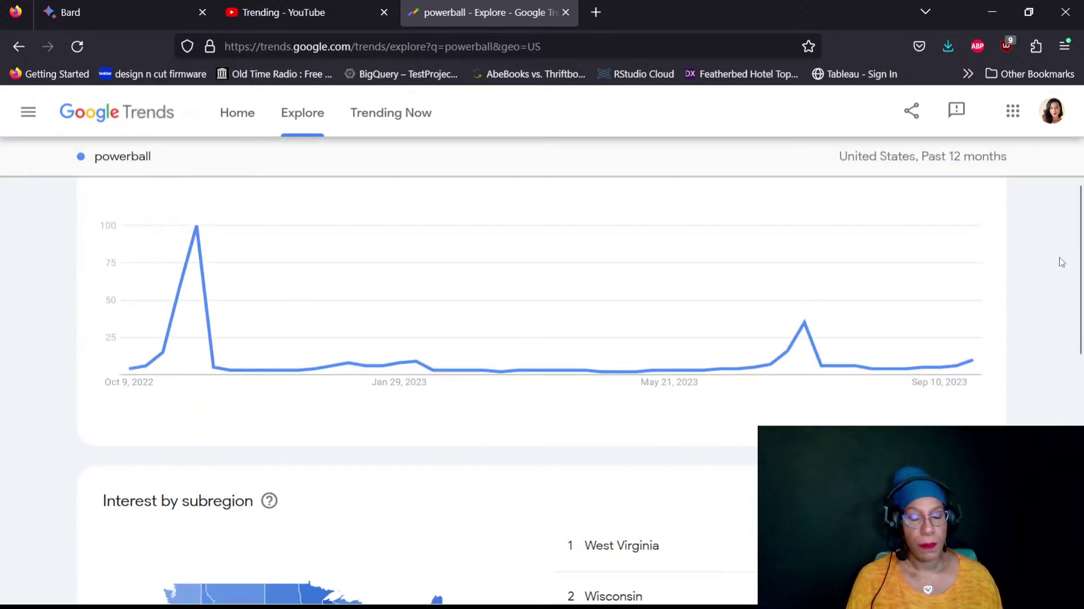
scroll(1061, 263, down, 4)
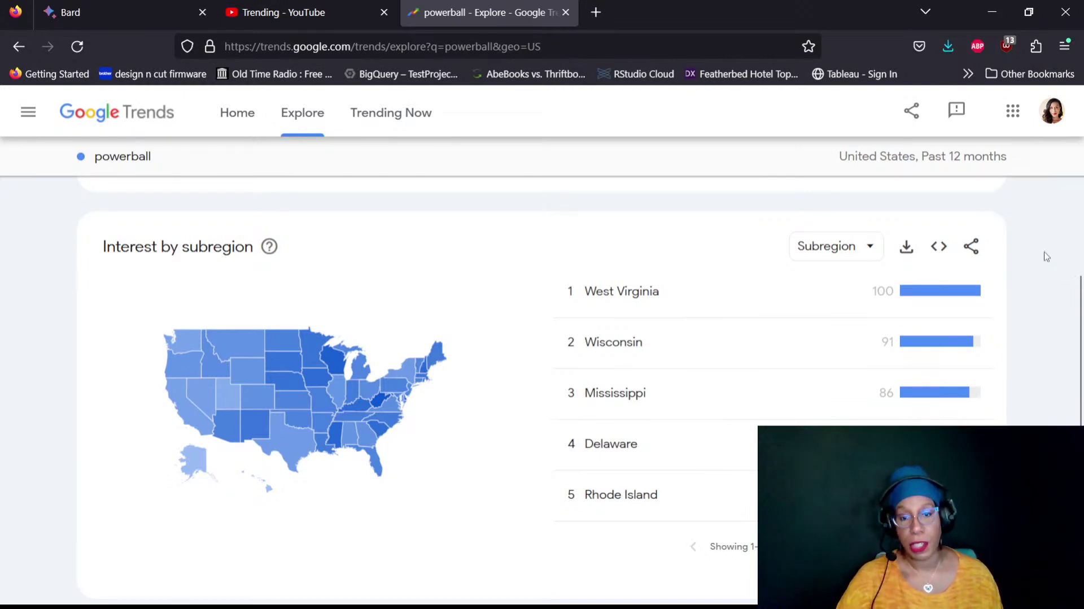
scroll(1046, 256, down, 3)
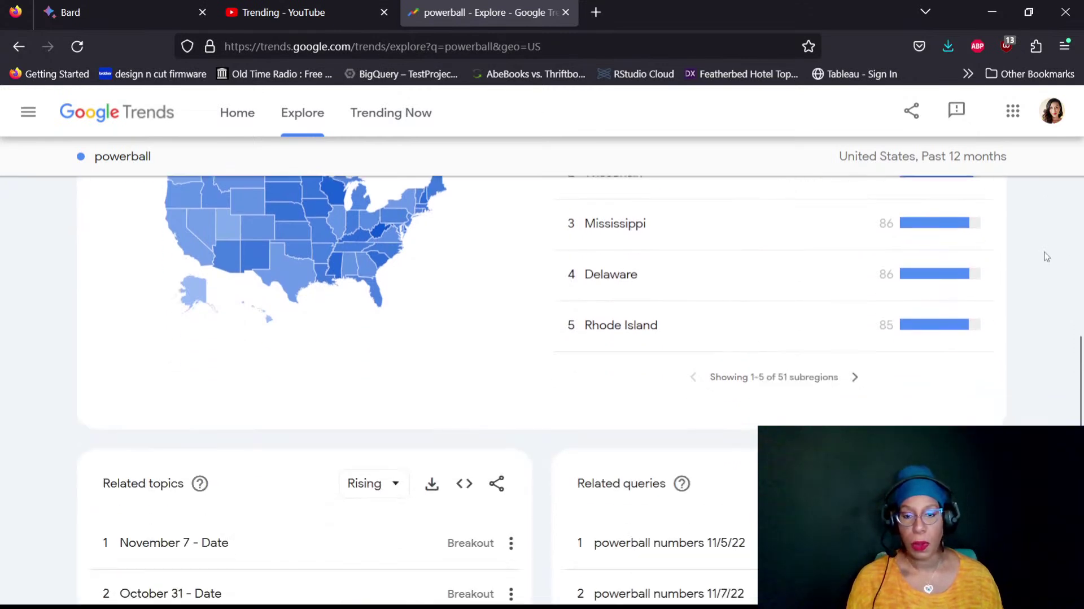
scroll(1046, 256, down, 3)
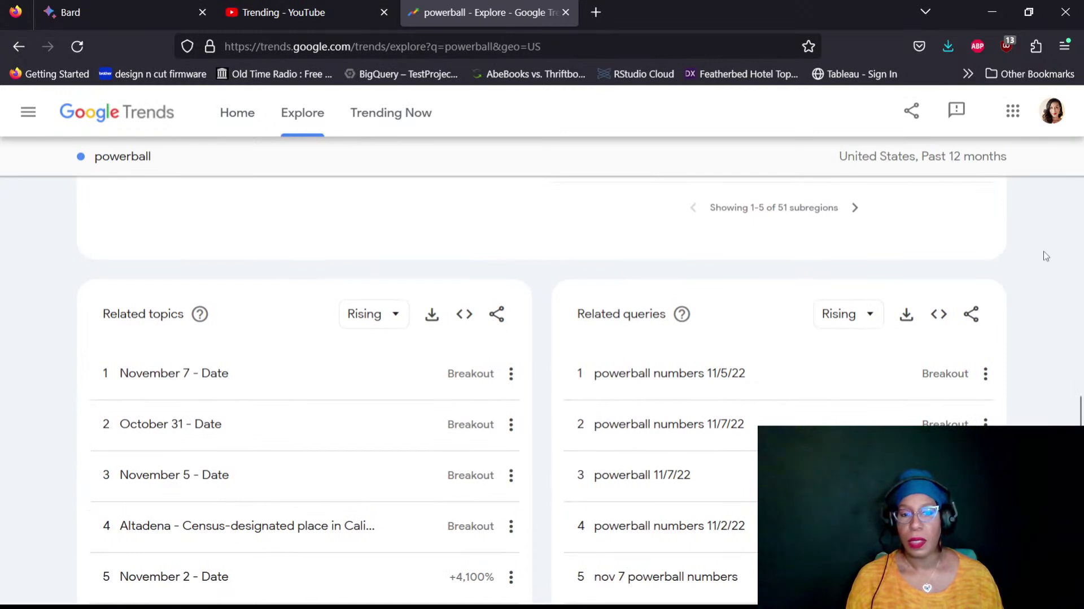
scroll(1046, 256, down, 2)
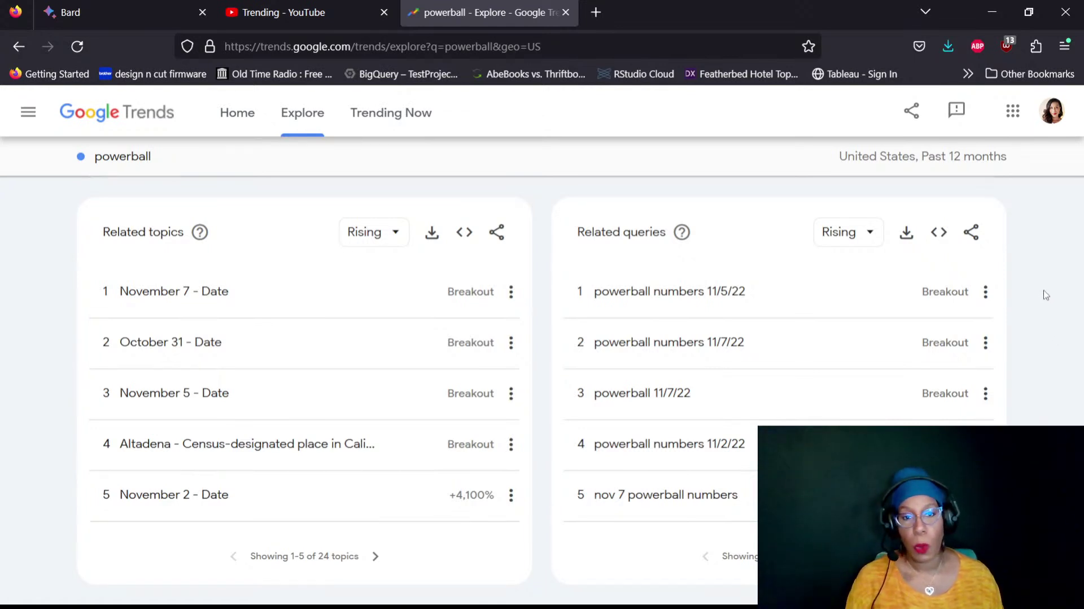
scroll(865, 321, up, 12)
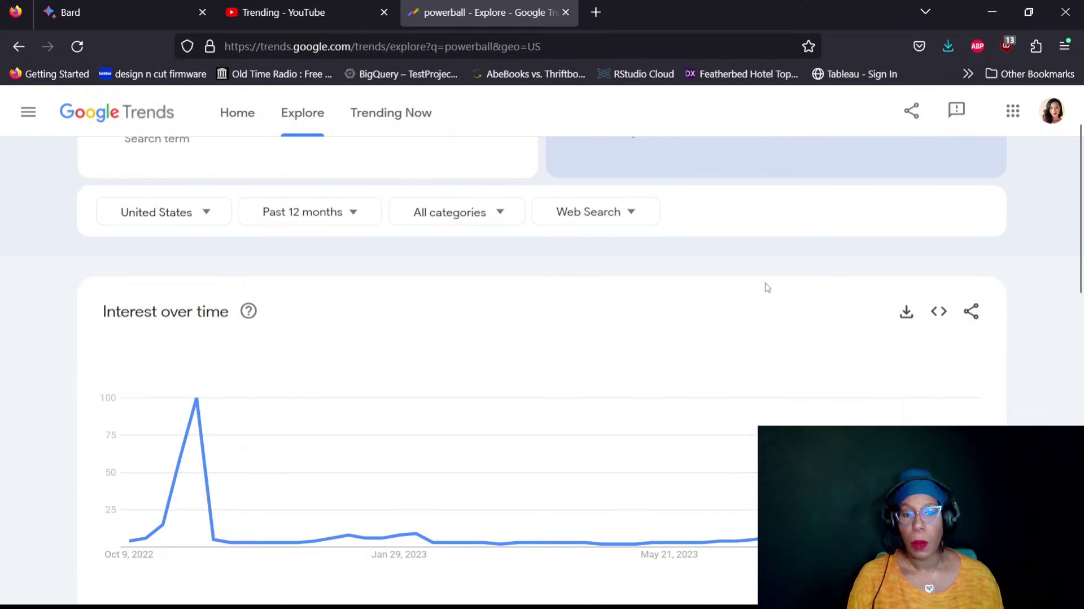
scroll(775, 287, up, 1)
Check the location and time range filters, leaving United States and Past 12 months unchanged
scroll(774, 287, up, 2)
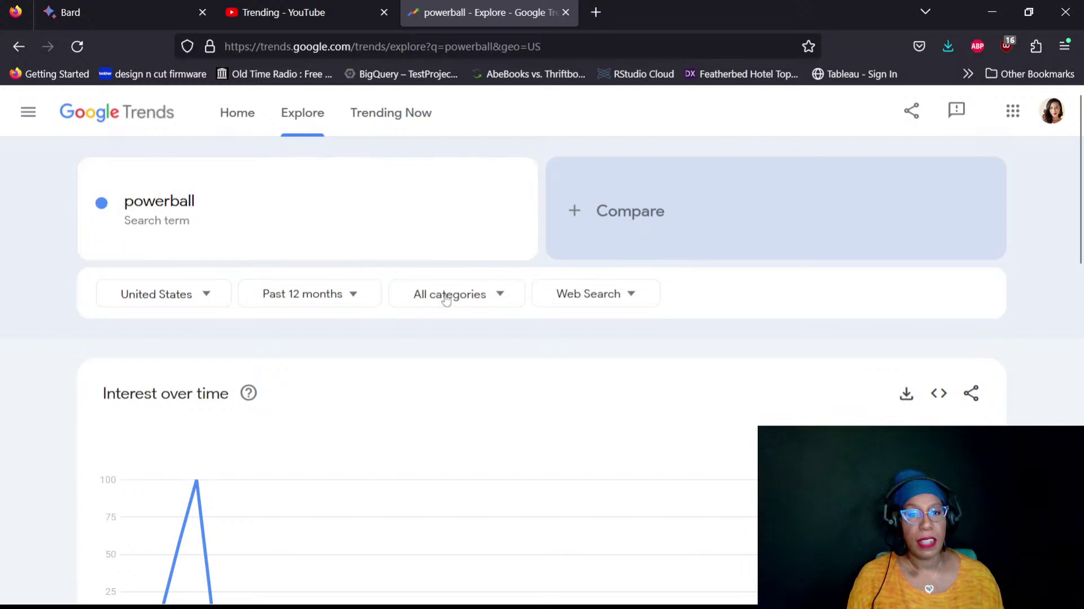
click(175, 297)
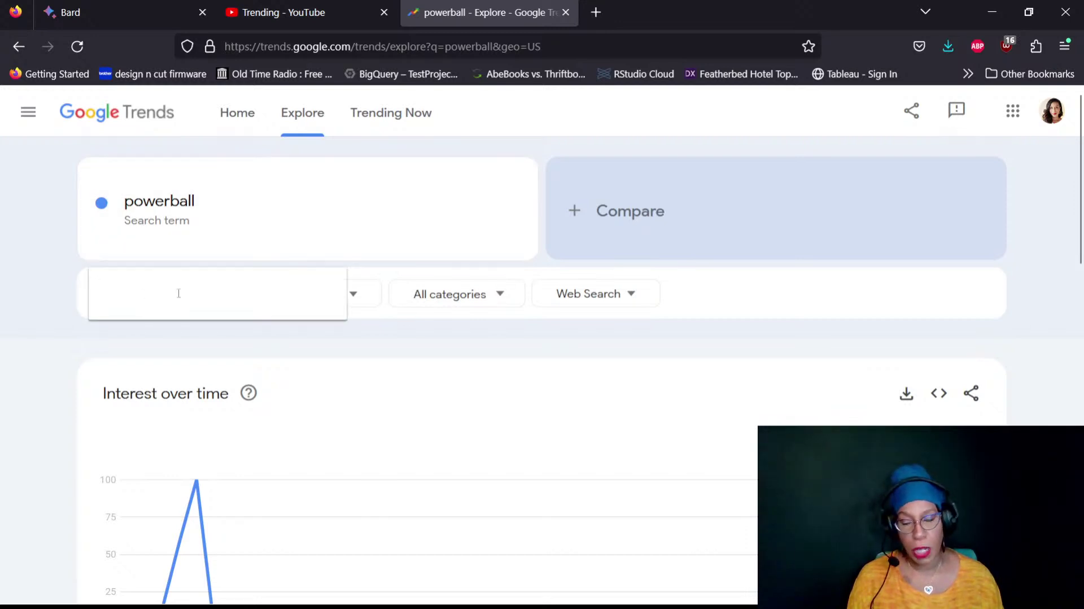
click(140, 294)
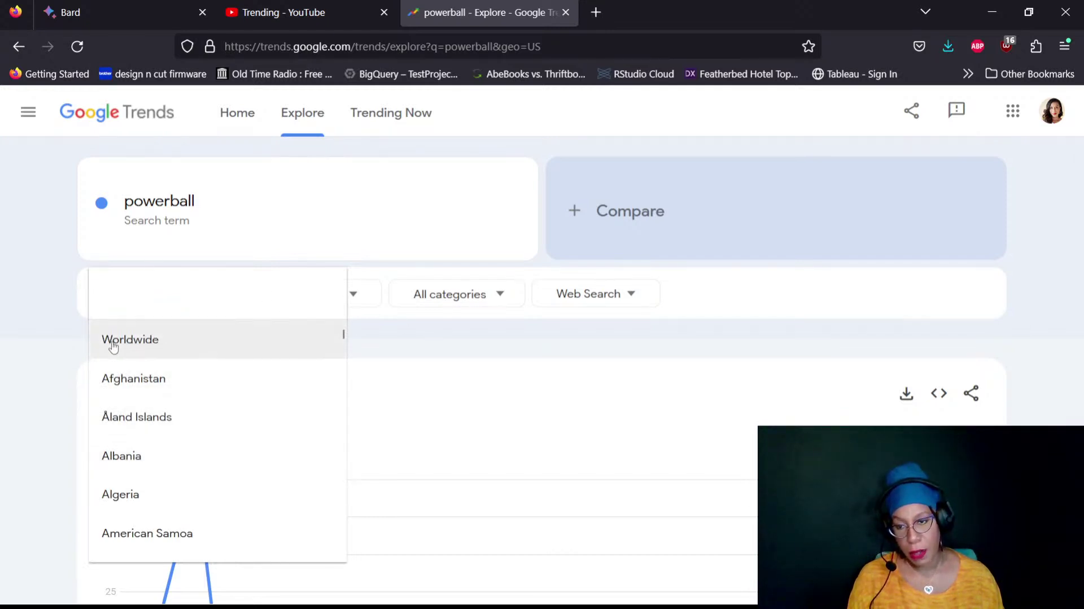
click(433, 329)
click(294, 304)
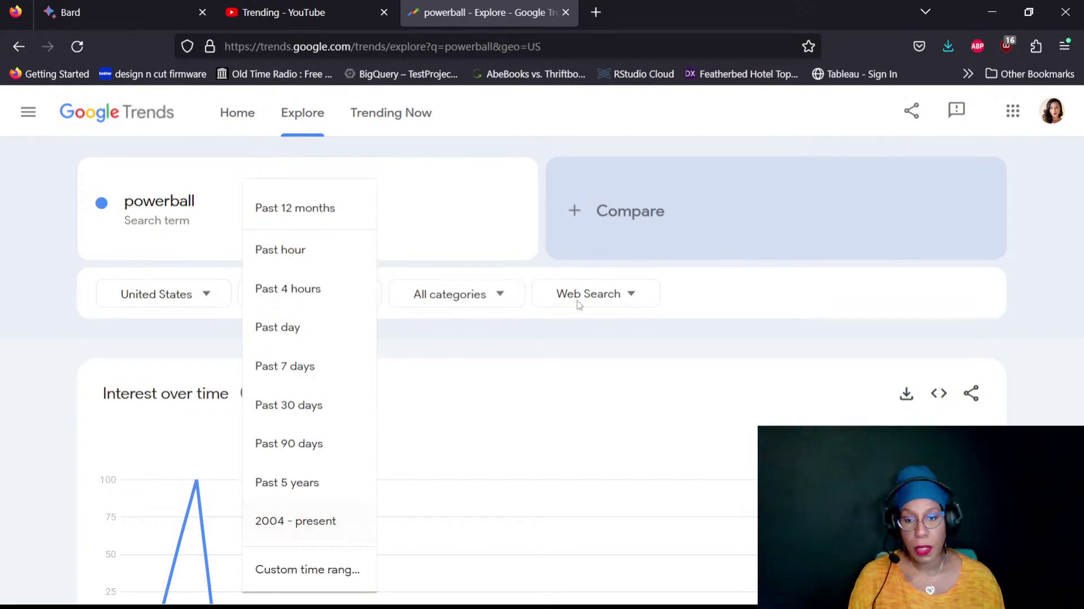
click(488, 304)
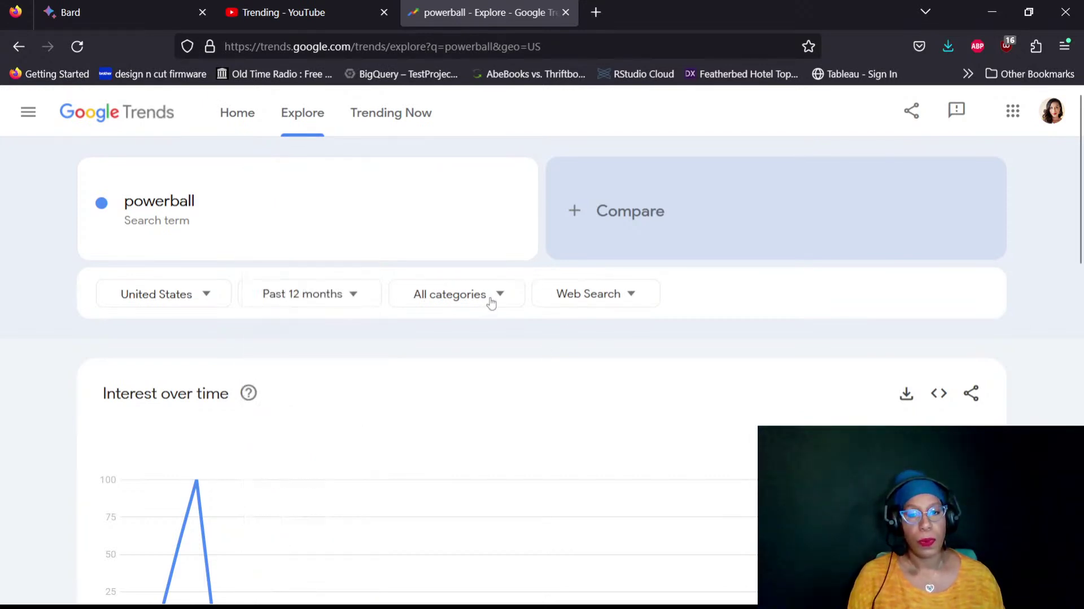
Look through the search categories keeping All categories, then open the Web Search source list
click(490, 300)
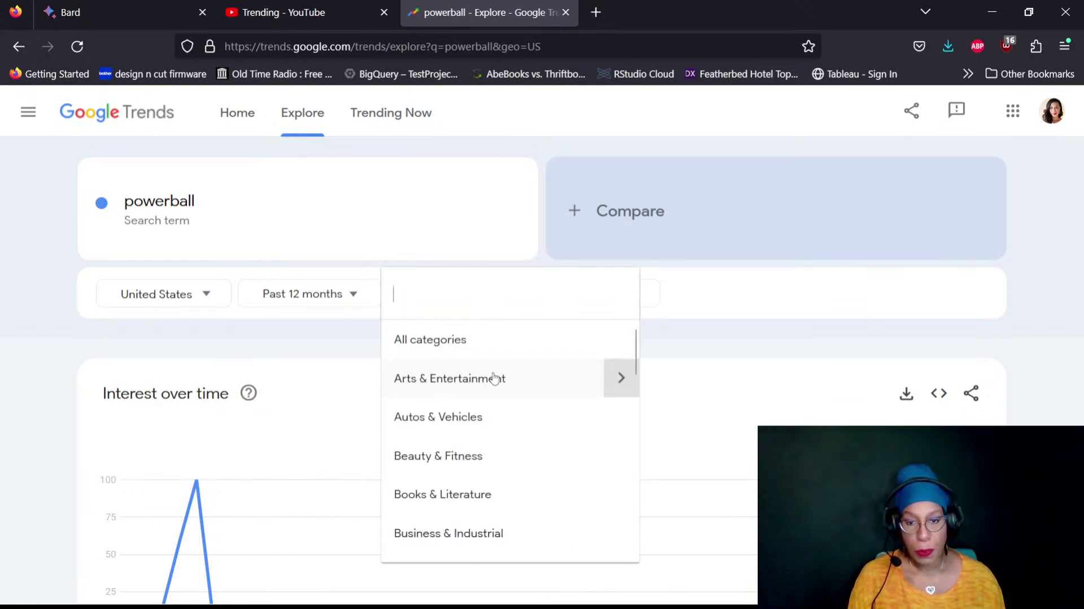
scroll(494, 376, down, 10)
scroll(494, 377, up, 10)
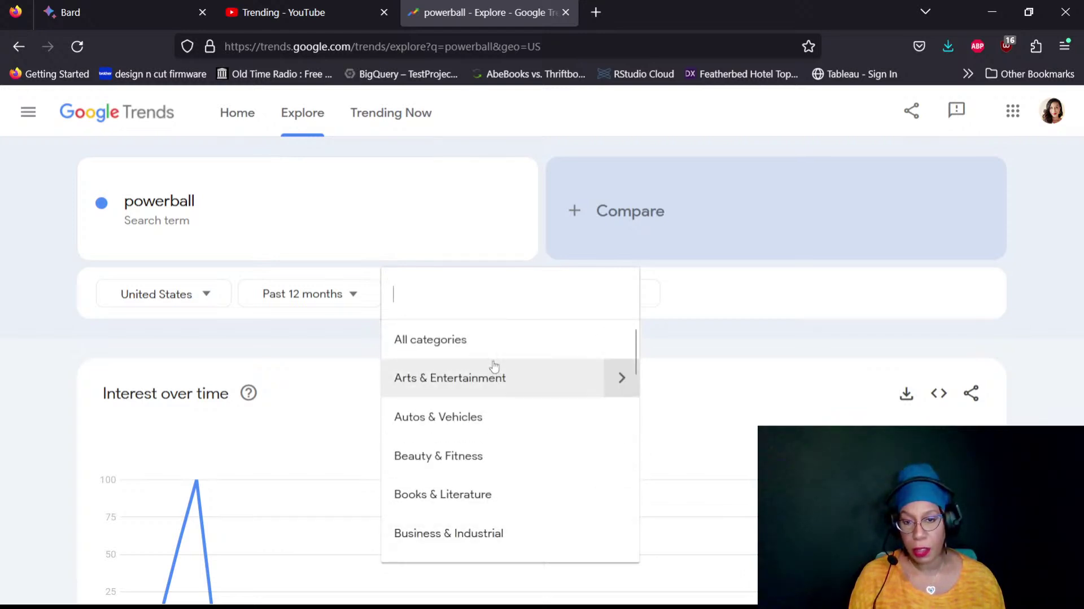
click(624, 305)
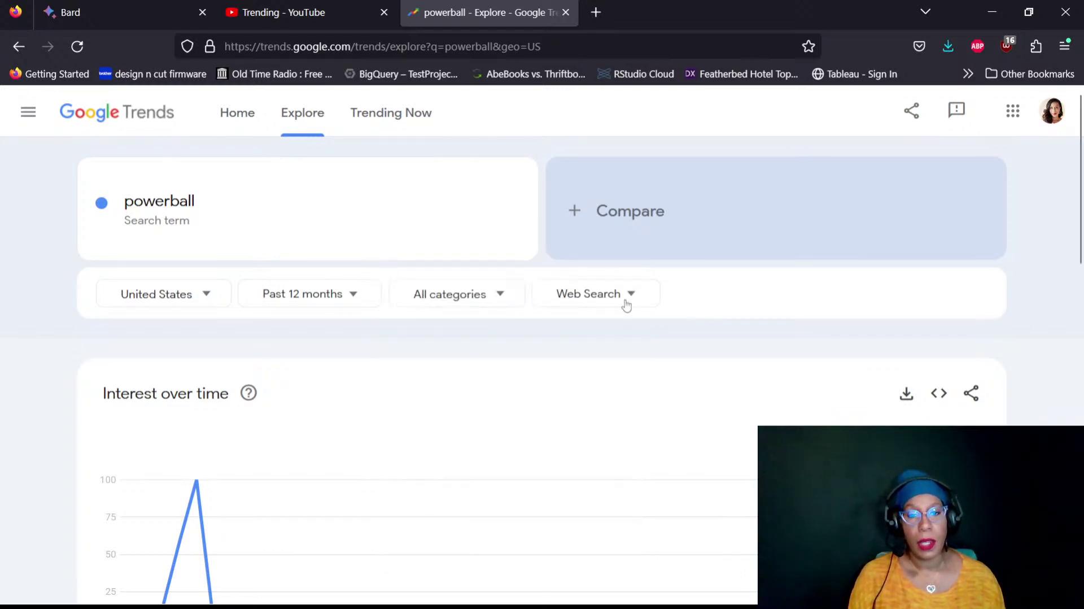
click(625, 305)
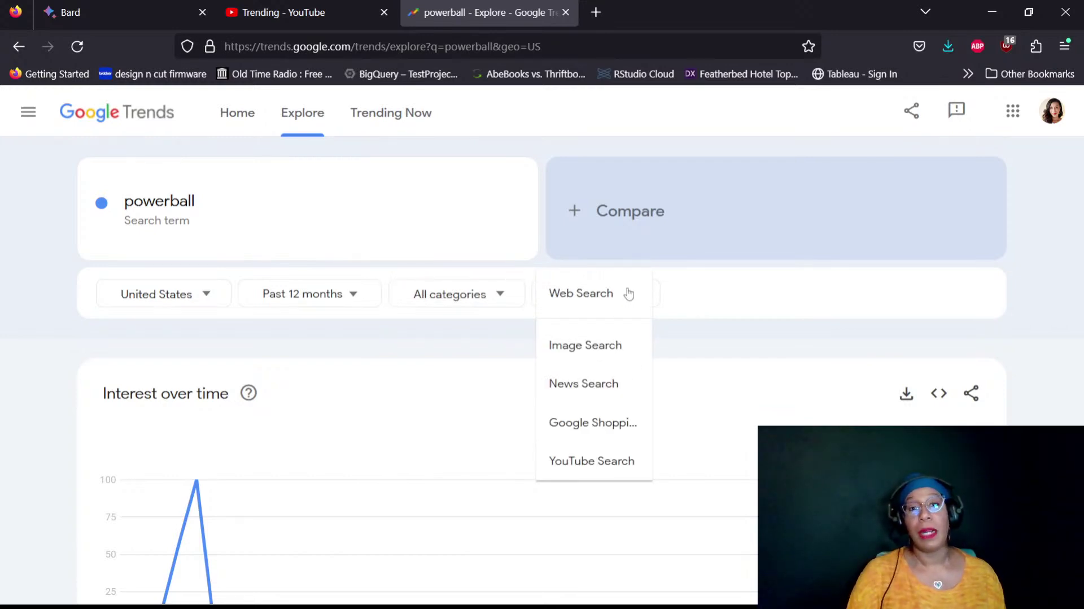
Switch powerball results to YouTube Search and review the chart and subregion map, New Hampshire leading
click(600, 462)
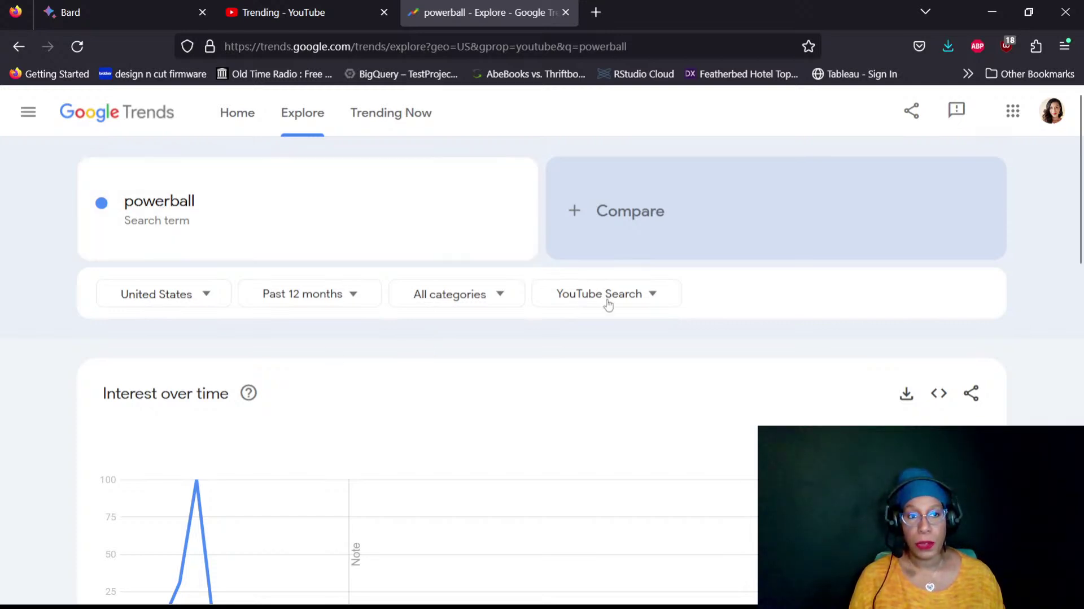
scroll(1047, 285, down, 1)
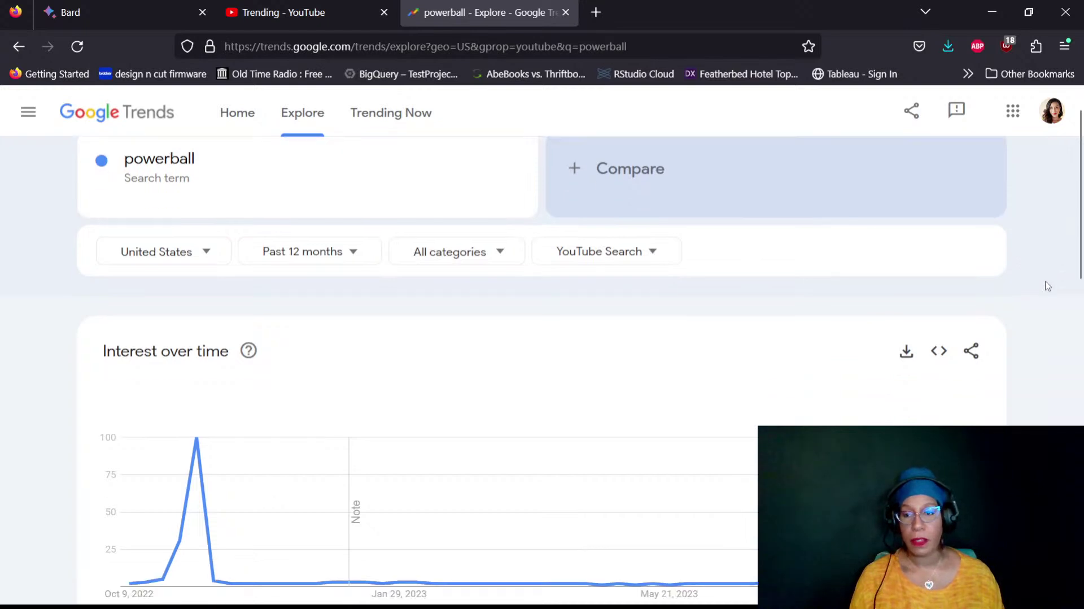
scroll(1047, 285, down, 2)
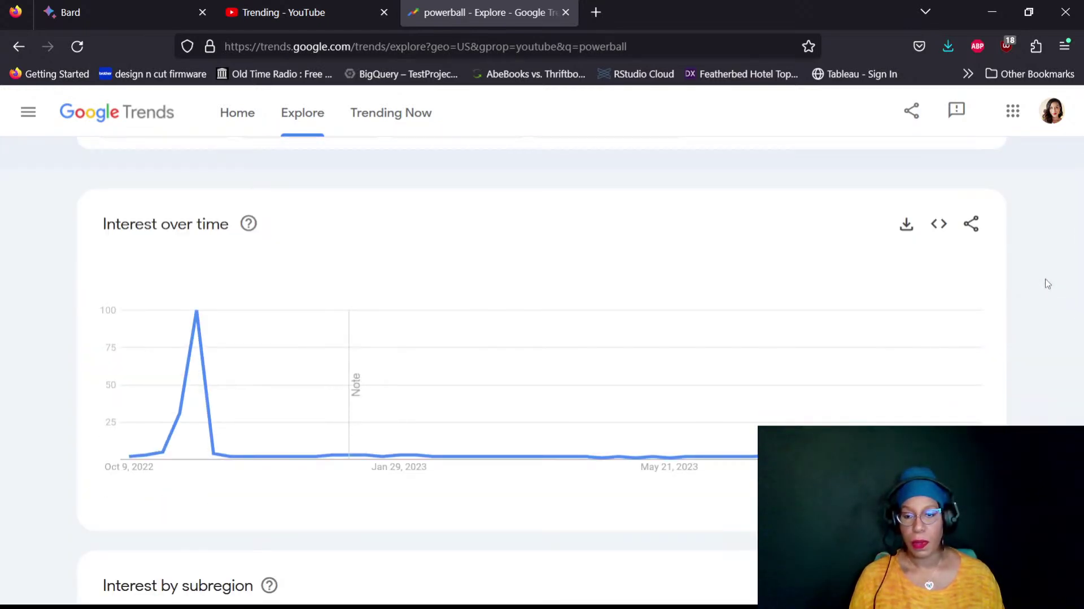
mouse_move(181, 444)
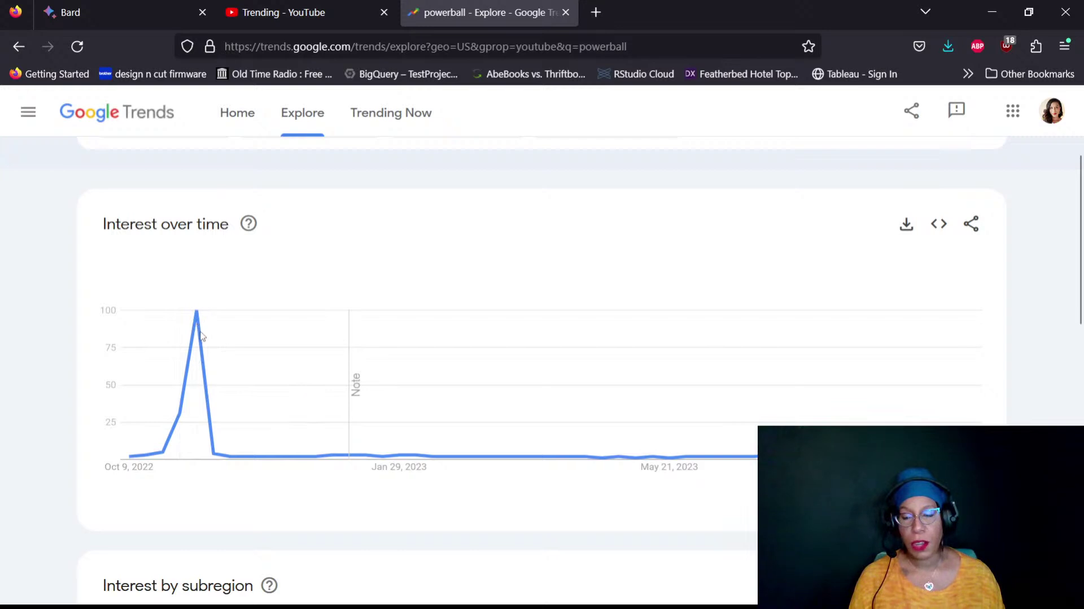
mouse_move(199, 362)
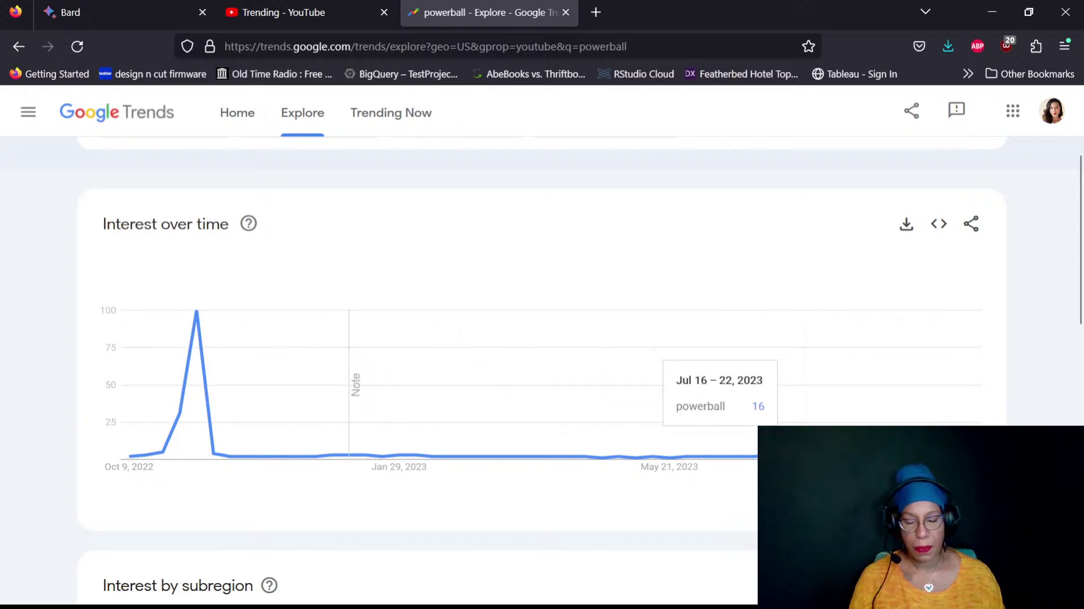
scroll(1044, 325, down, 1)
scroll(1046, 329, down, 4)
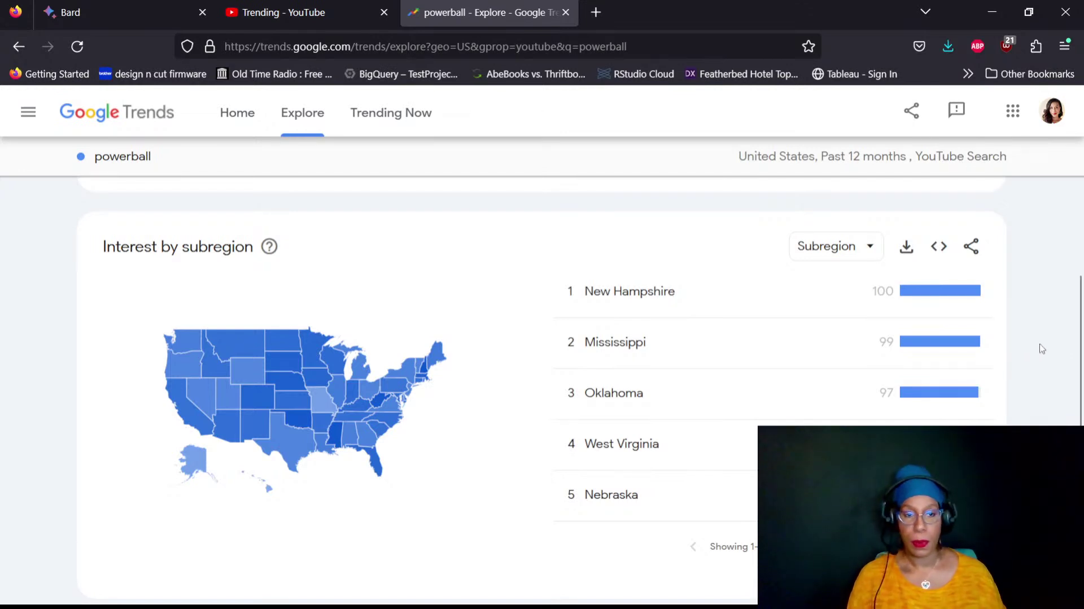
scroll(1040, 345, up, 10)
scroll(805, 290, up, 2)
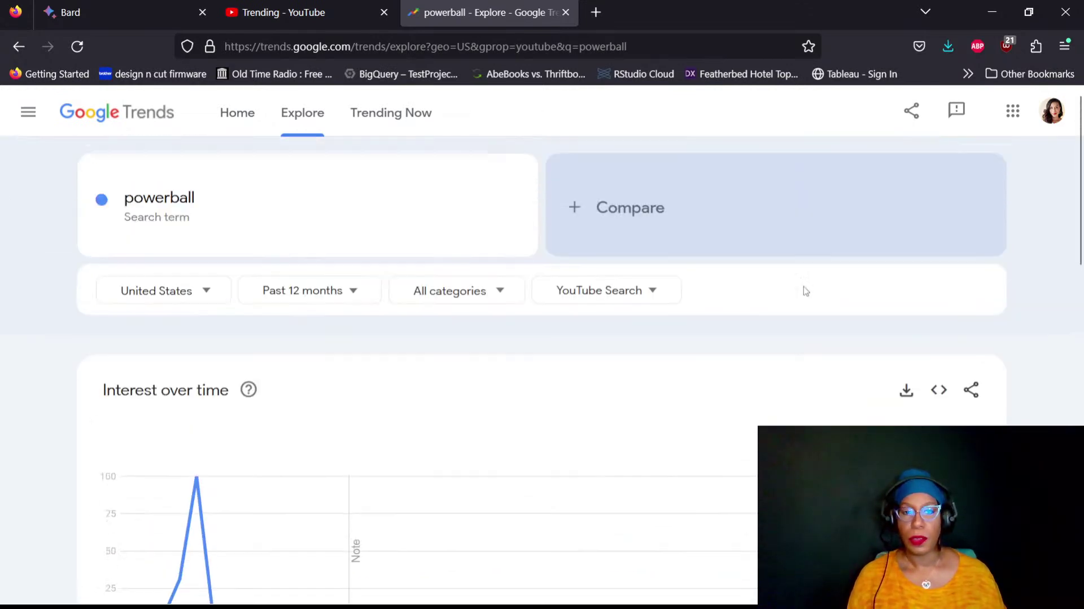
key(Tab)
key(Tab)
key(Tab)
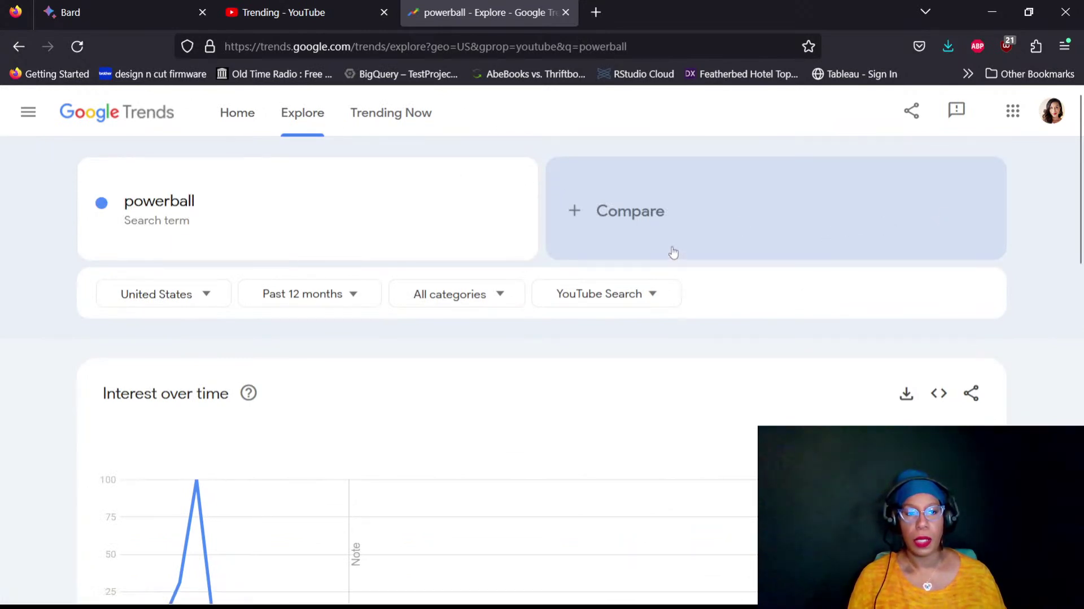
Start a fresh Explore comparison and search for the term 'faceless youtube'
click(315, 117)
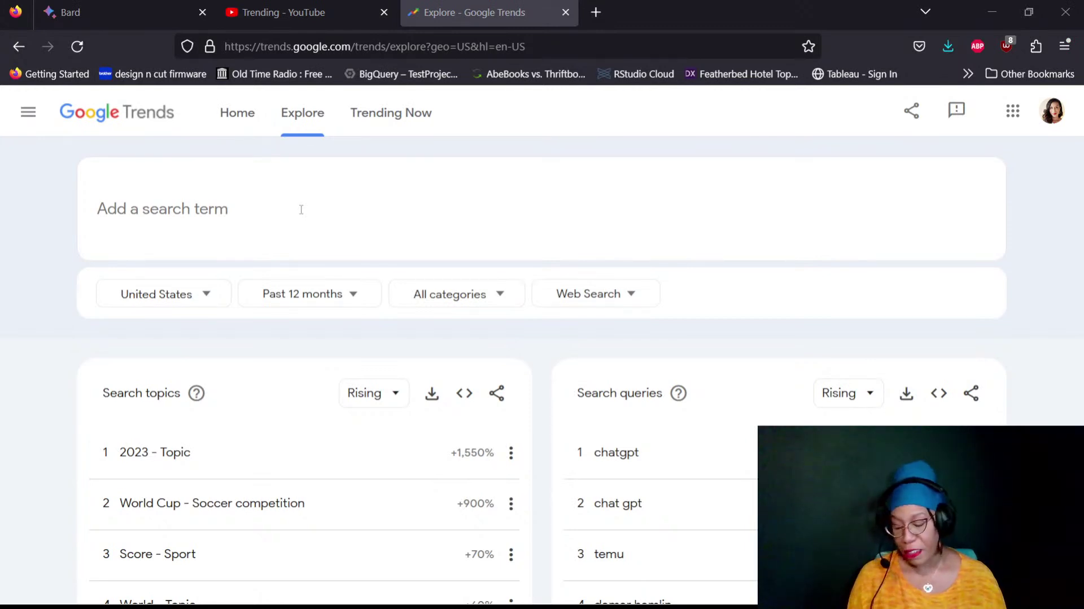
click(301, 209)
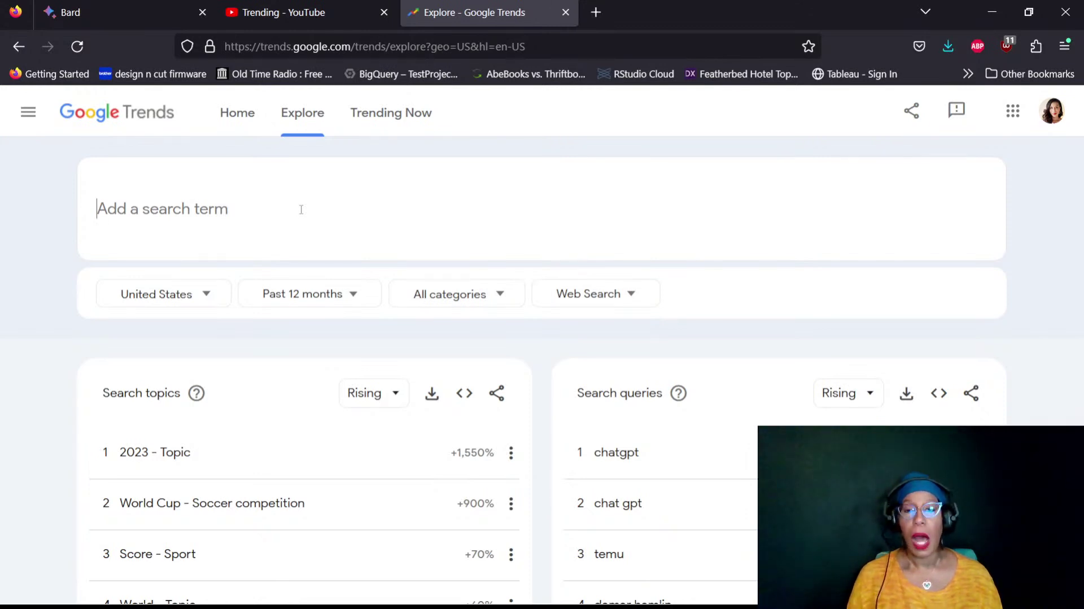
text(fac)
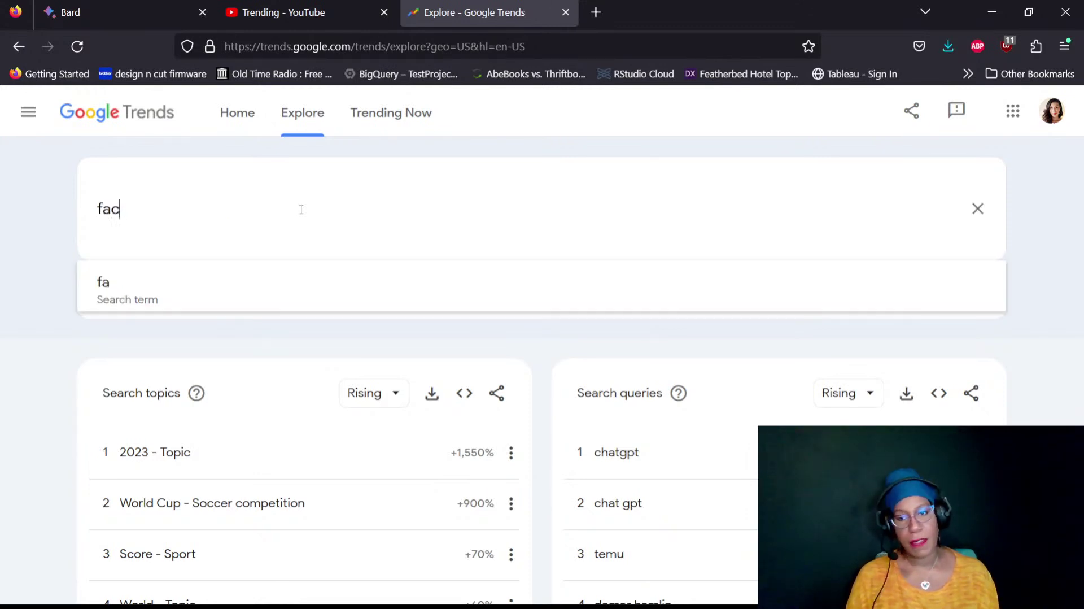
text(eless youtube)
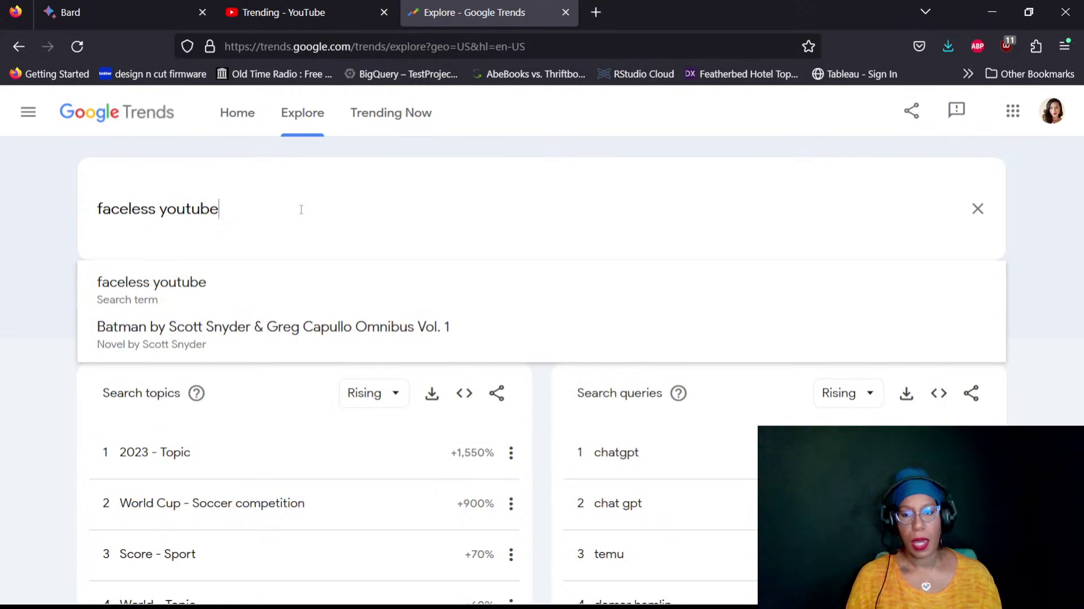
key(Return)
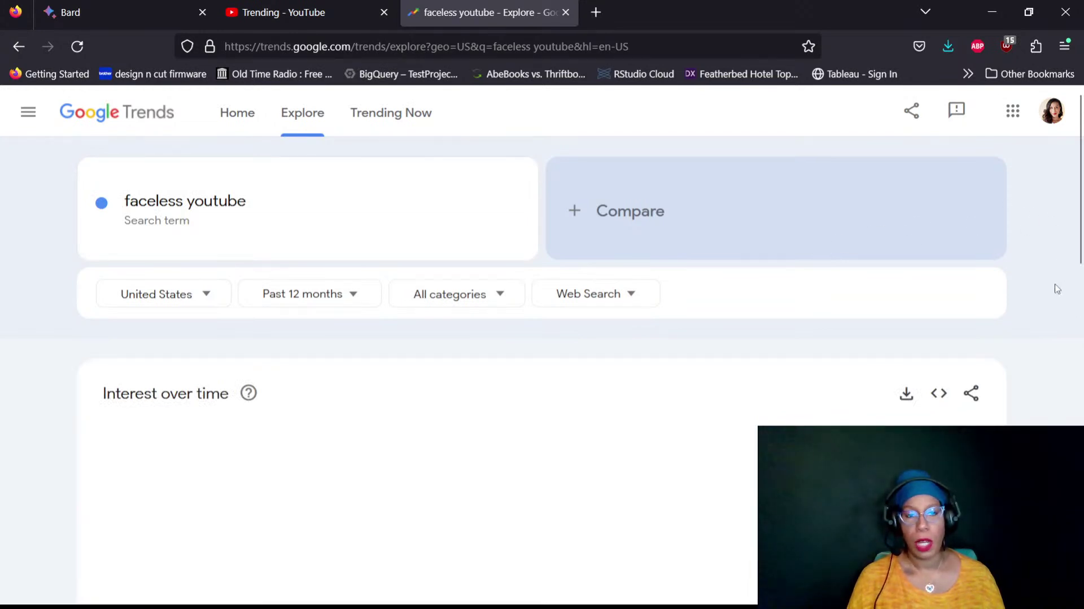
Switch the 'faceless youtube' search source from Web Search to YouTube Search
scroll(1058, 269, down, 3)
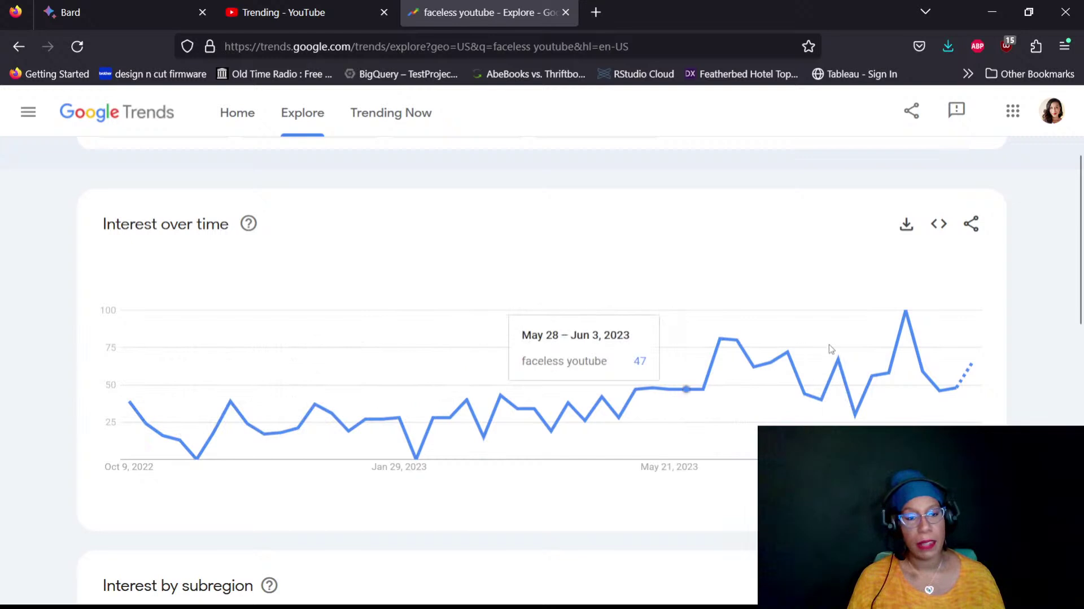
scroll(1076, 339, up, 3)
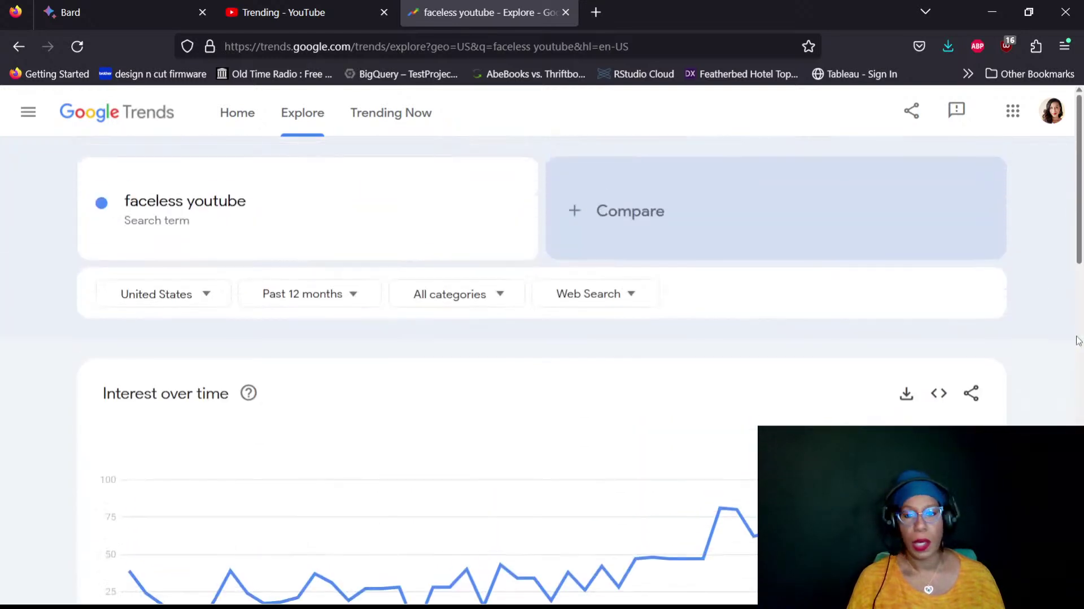
click(593, 297)
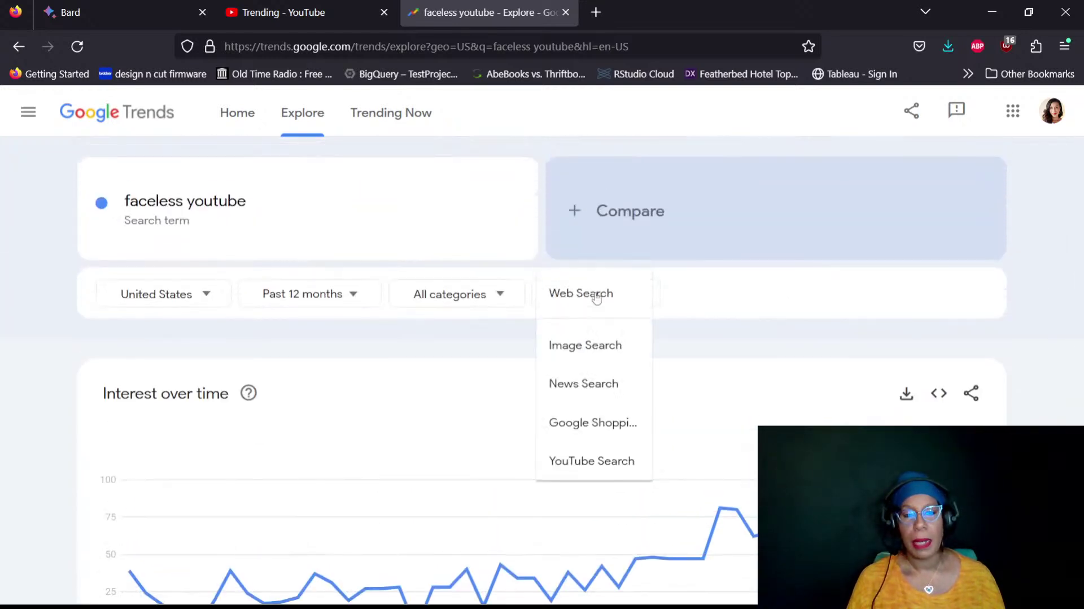
click(591, 469)
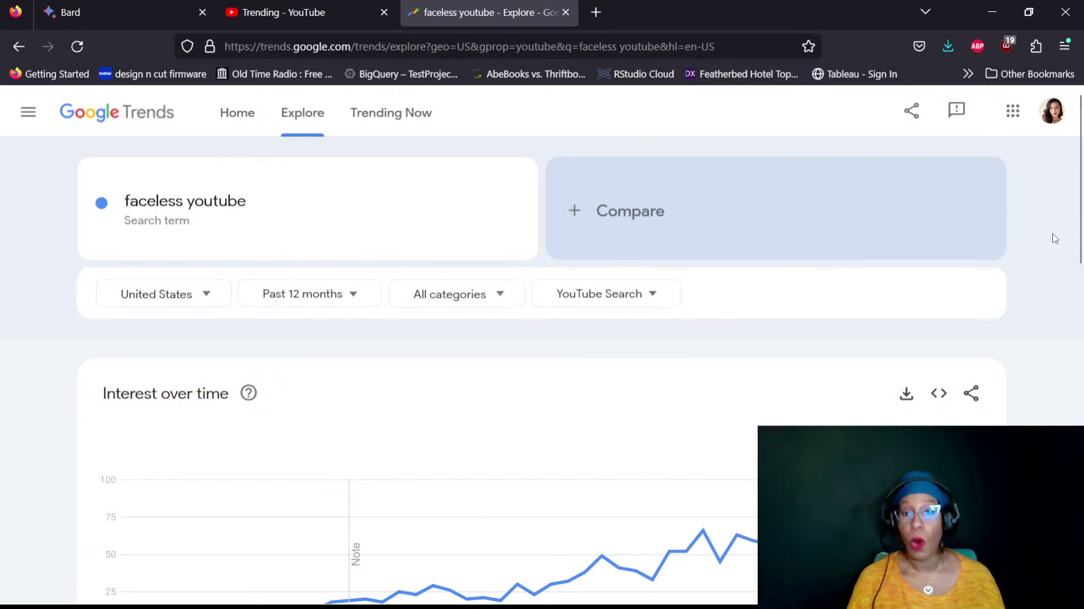
scroll(1055, 238, down, 3)
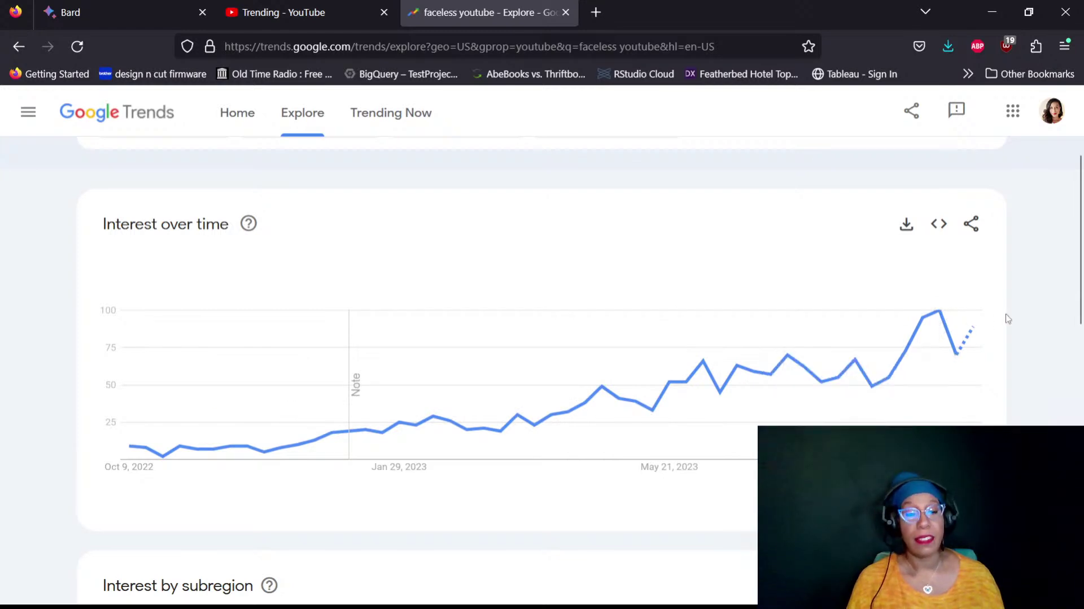
scroll(1048, 292, down, 5)
scroll(1048, 292, down, 2)
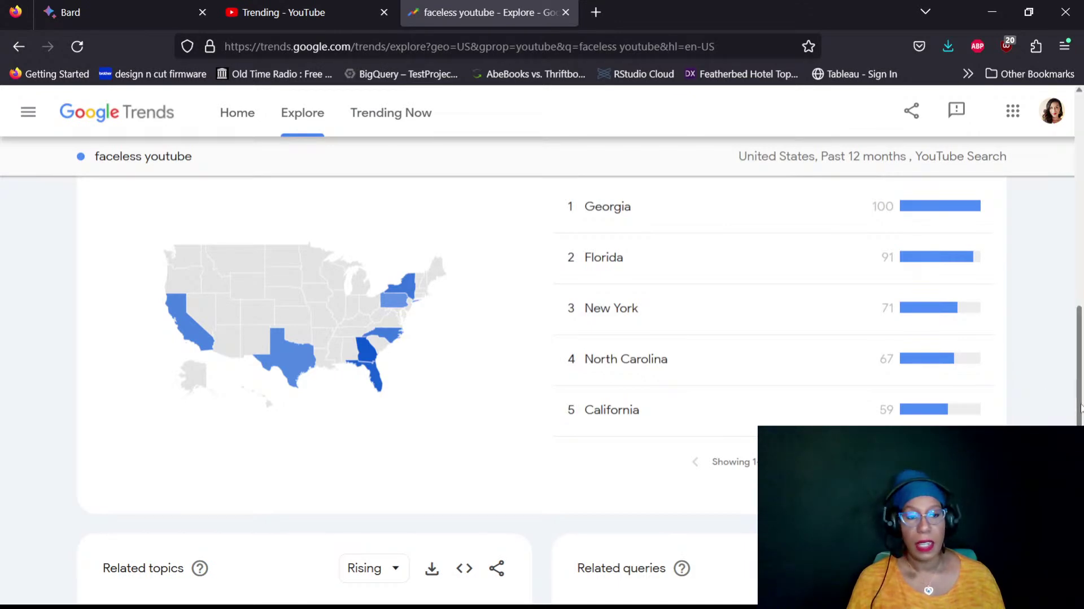
scroll(1079, 407, up, 1)
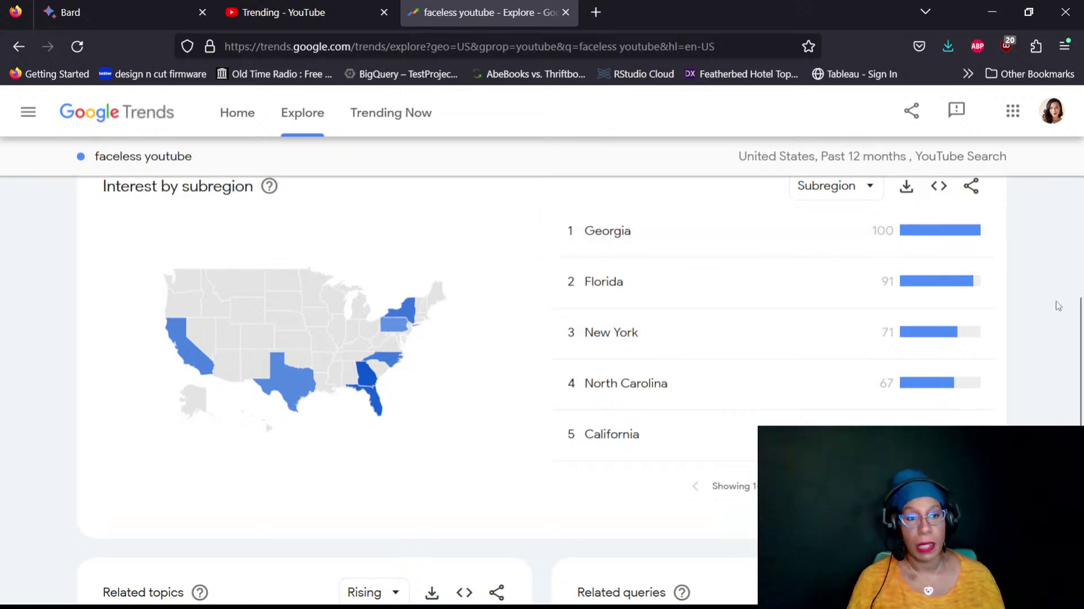
scroll(1065, 335, down, 3)
scroll(1067, 333, down, 8)
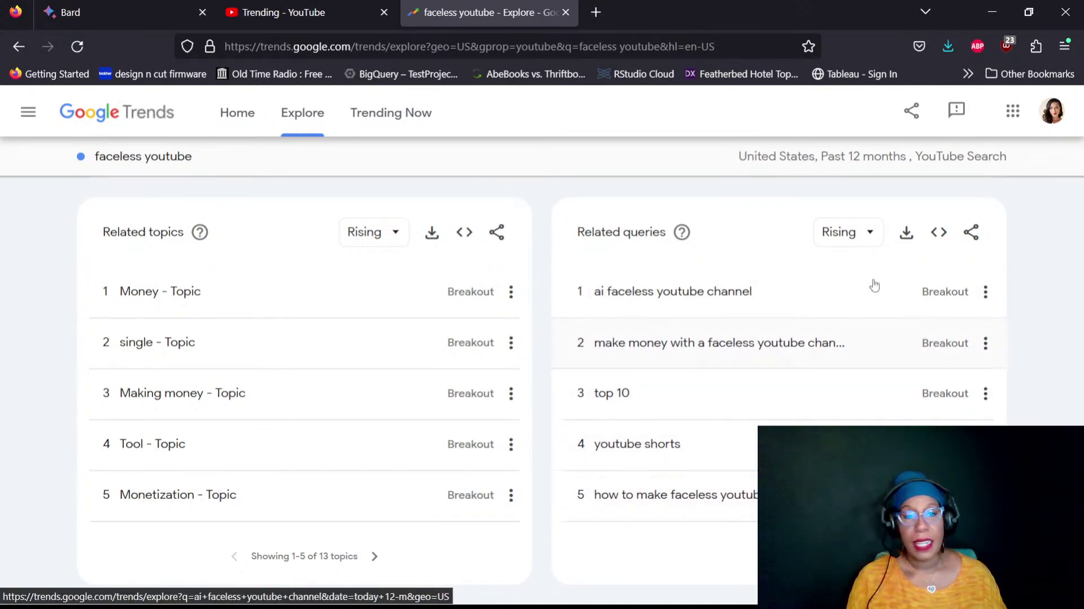
scroll(610, 353, up, 15)
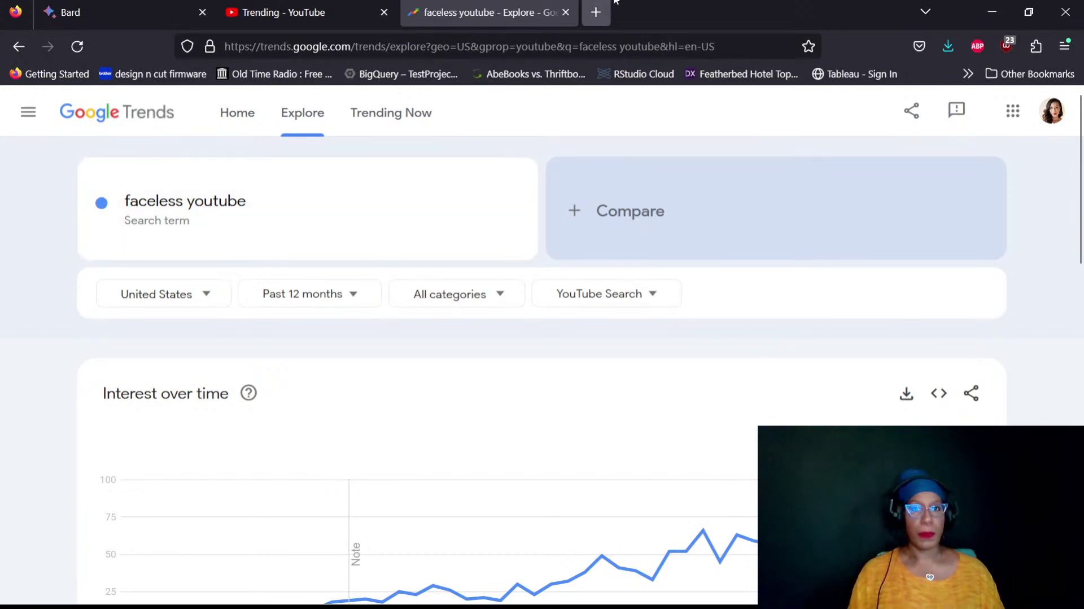
Switch to the Bard tab and place the cursor in the empty prompt box
click(124, 2)
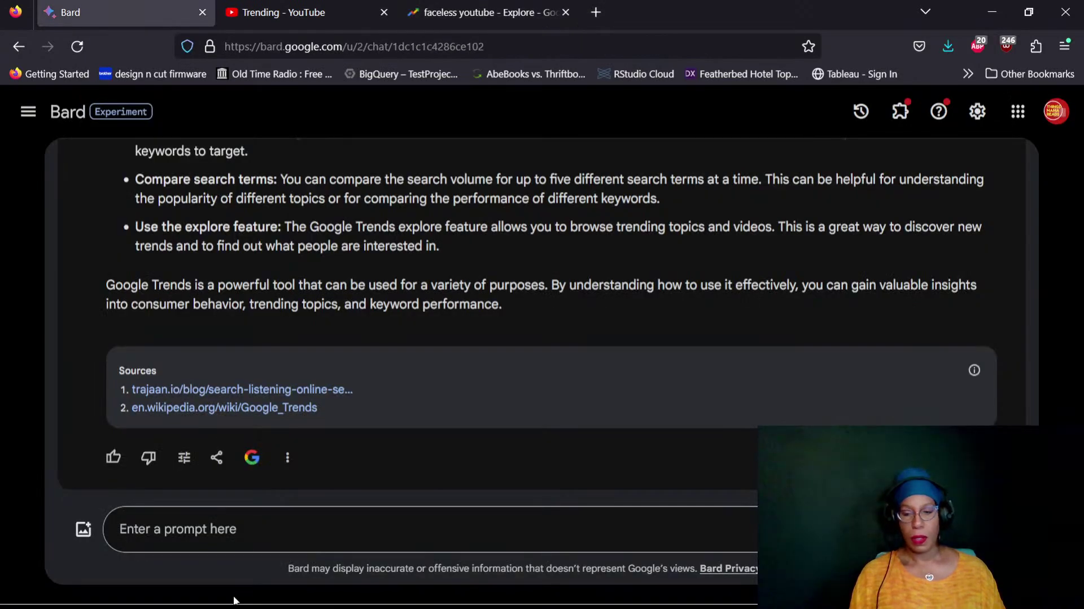
click(331, 529)
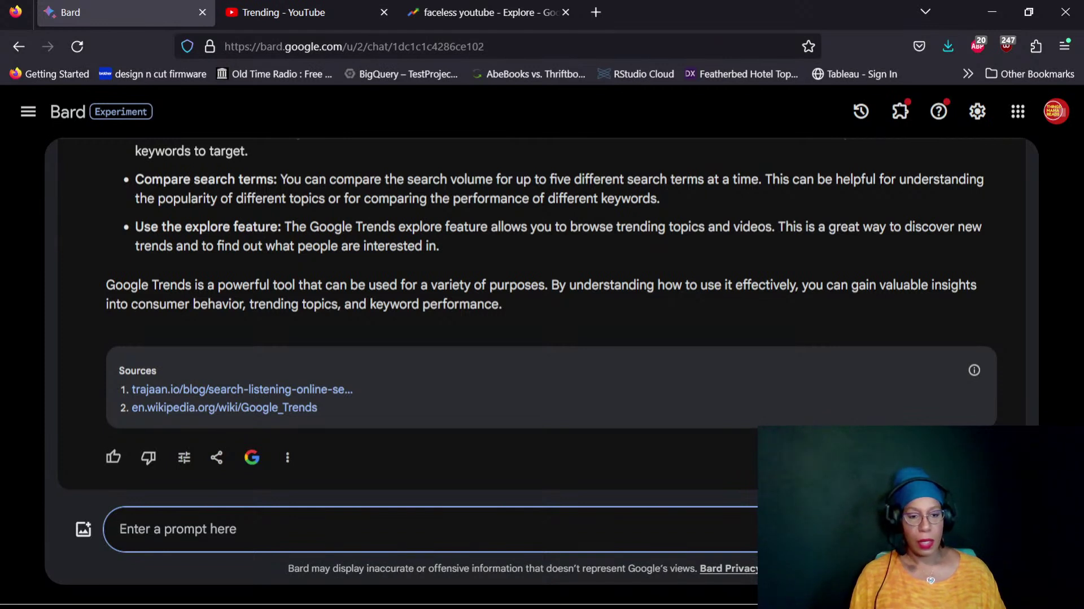
click(341, 583)
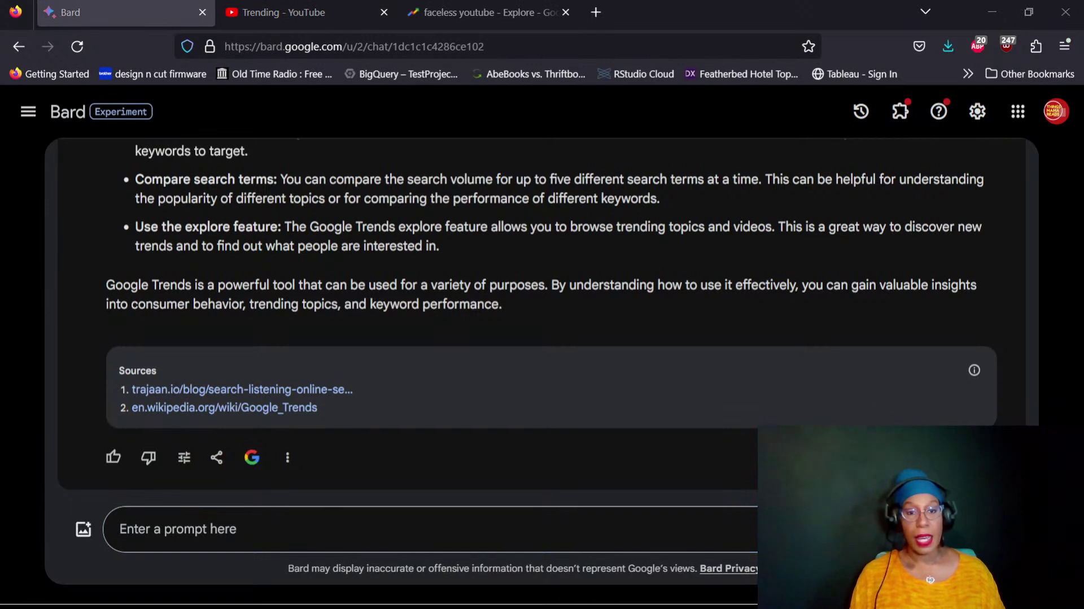